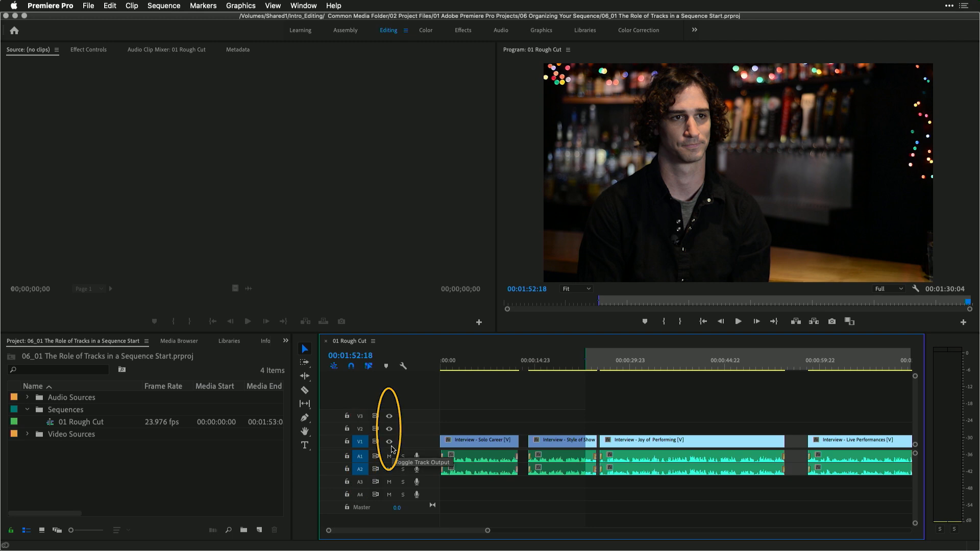
Toggle the output of video tracks V1, V2 and V3 off and back on while watching the program monitor
{"action": "left_click", "coordinate": [389, 429]}
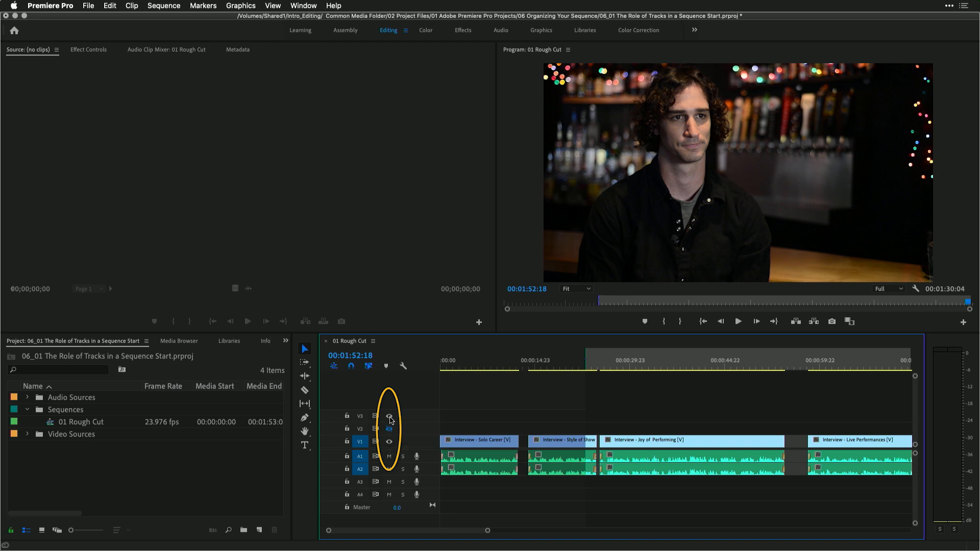
{"action": "left_click", "coordinate": [389, 416]}
{"action": "left_click", "coordinate": [389, 442]}
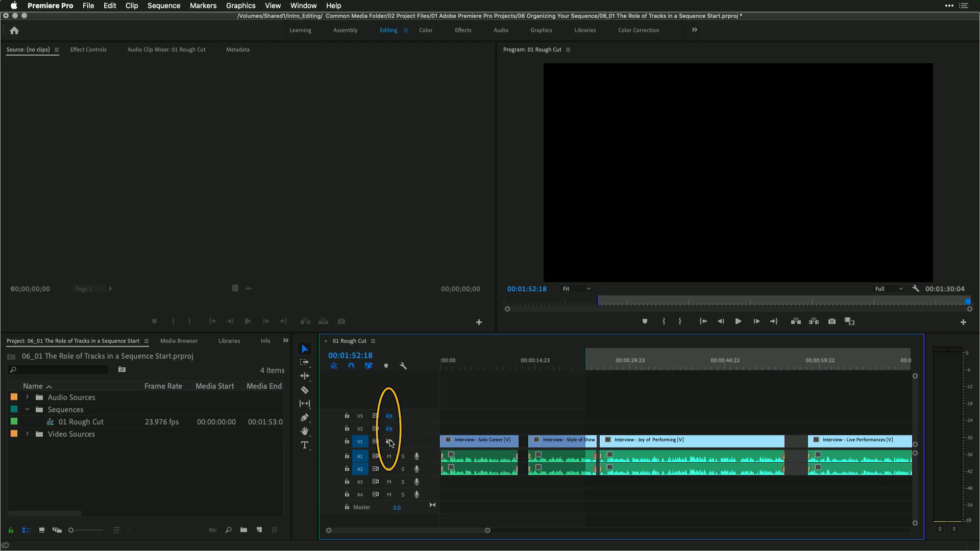
{"action": "left_click", "coordinate": [490, 364]}
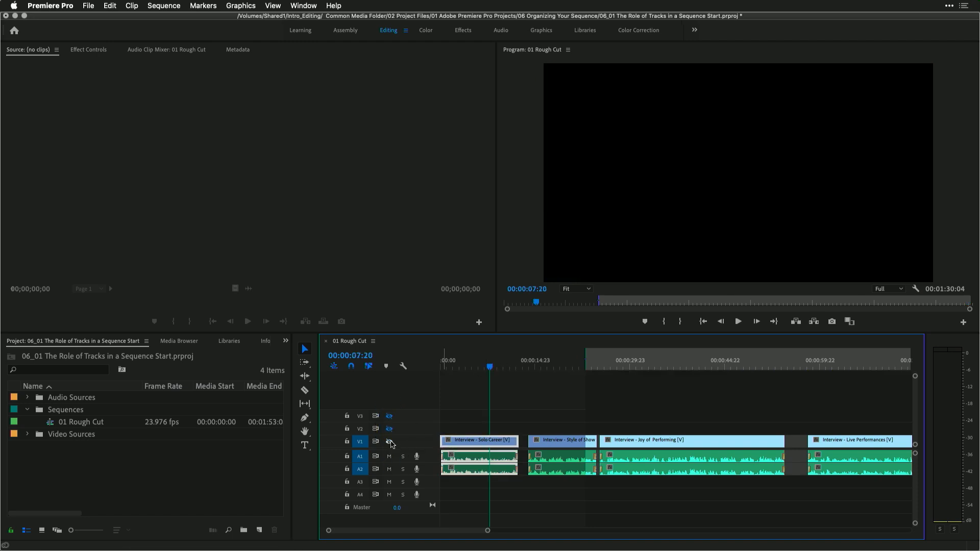
{"action": "left_click", "coordinate": [389, 441]}
{"action": "left_click", "coordinate": [390, 430]}
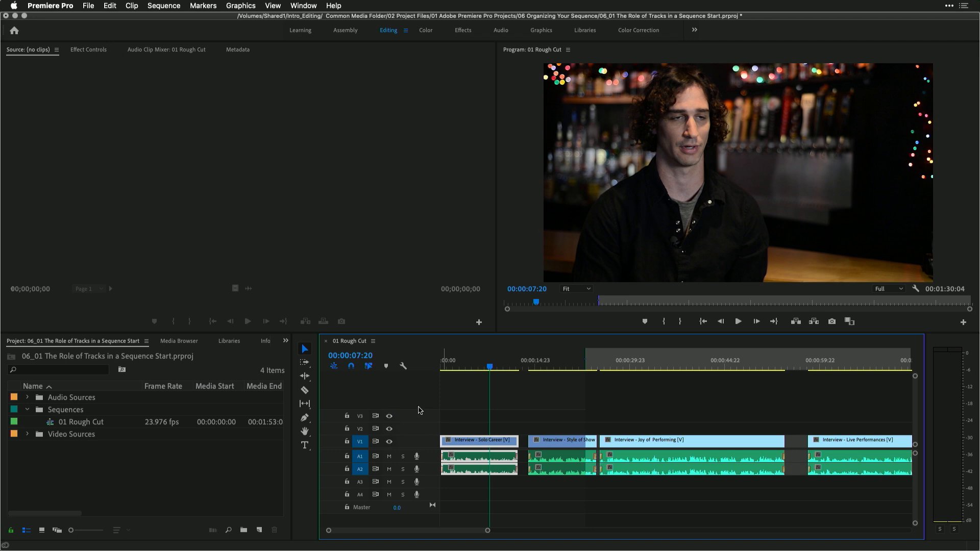
Expand the Video Sources and B-roll bins in the project panel and scroll to the Garage clips
{"action": "left_click", "coordinate": [36, 414]}
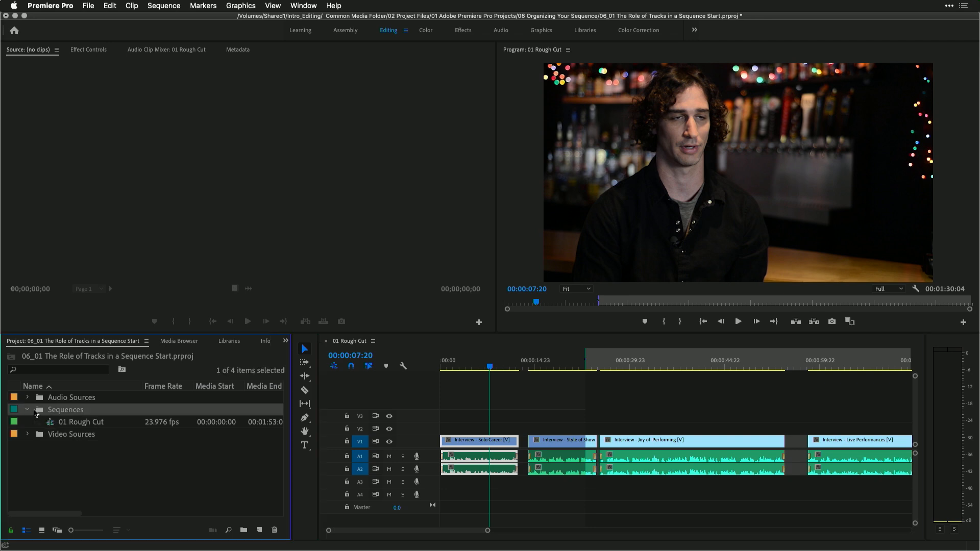
{"action": "left_click", "coordinate": [32, 409]}
{"action": "left_click", "coordinate": [28, 434]}
{"action": "left_click", "coordinate": [38, 447]}
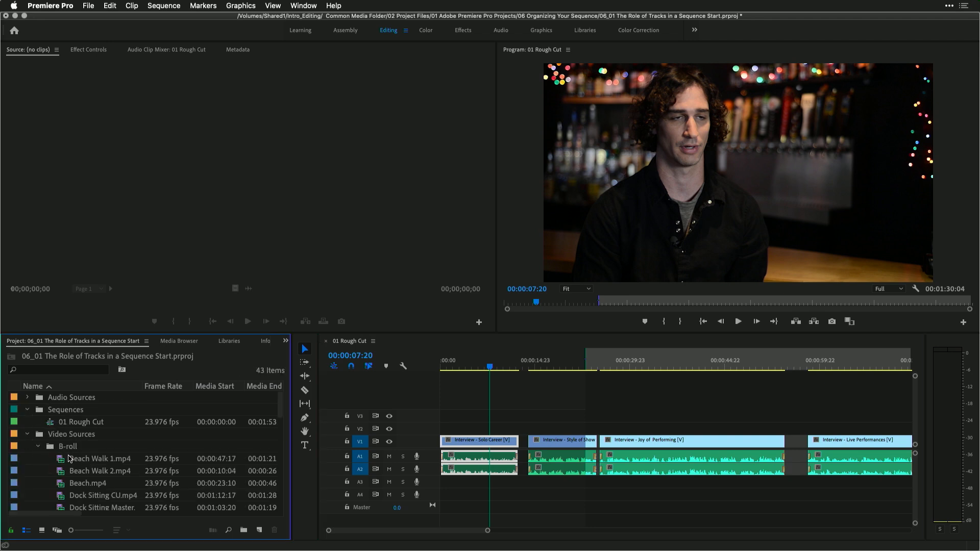
{"action": "scroll", "coordinate": [62, 484], "scroll_direction": "down", "scroll_amount": 3}
{"action": "scroll", "coordinate": [63, 484], "scroll_direction": "down", "scroll_amount": 2}
Place Garage Slider 1B at the start of track V3 and play the sequence from the beginning
{"action": "left_click_drag", "start_coordinate": [62, 484], "coordinate": [452, 420]}
{"action": "left_click", "coordinate": [470, 367]}
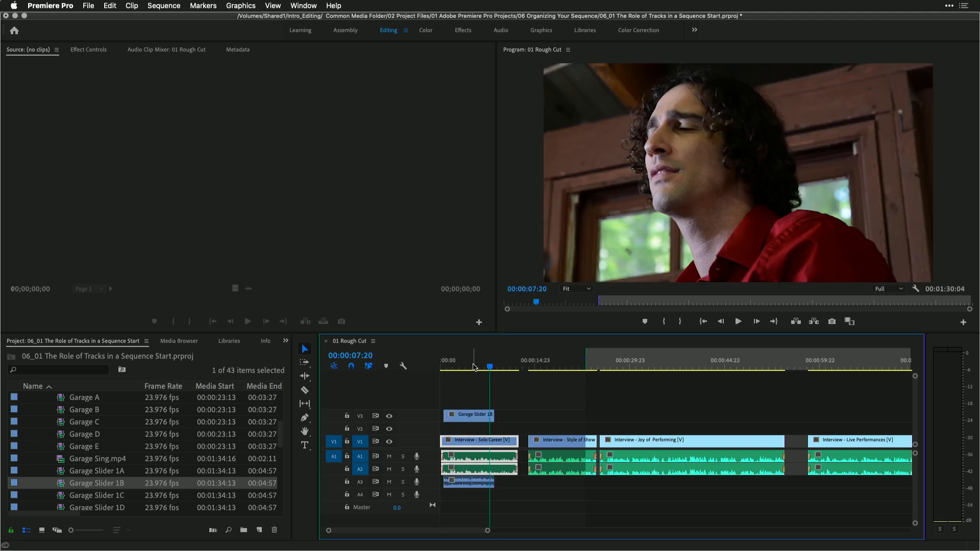
{"action": "left_click_drag", "start_coordinate": [470, 366], "coordinate": [435, 366]}
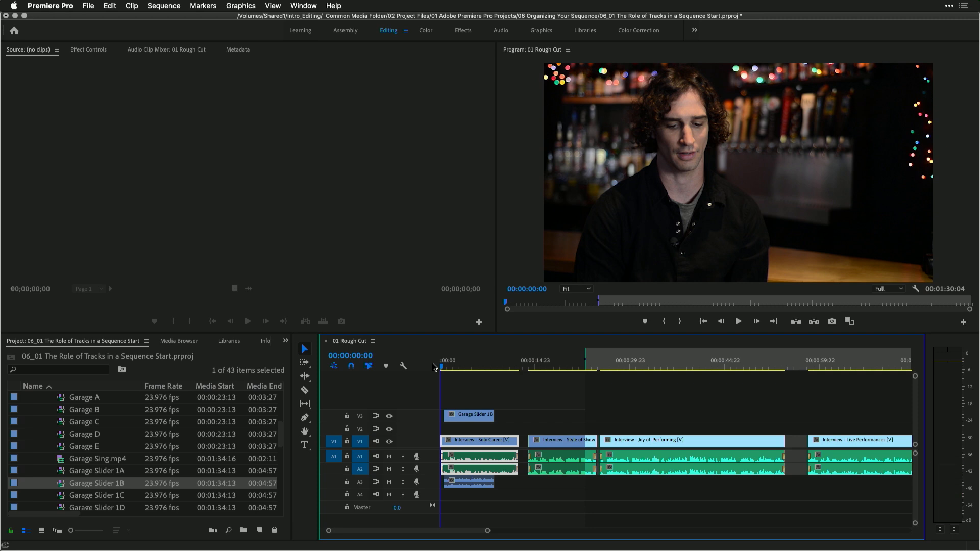
{"action": "key", "text": "space"}
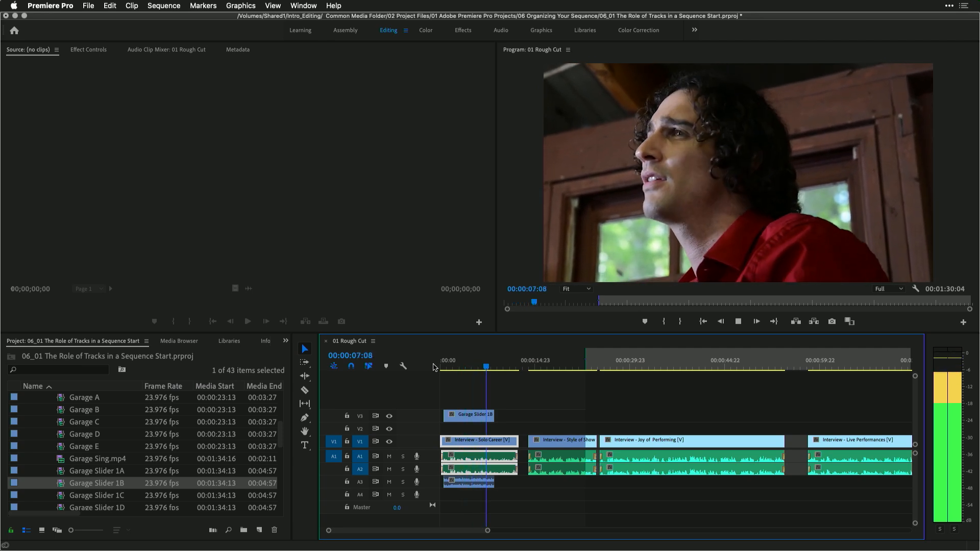
{"action": "key", "text": "space"}
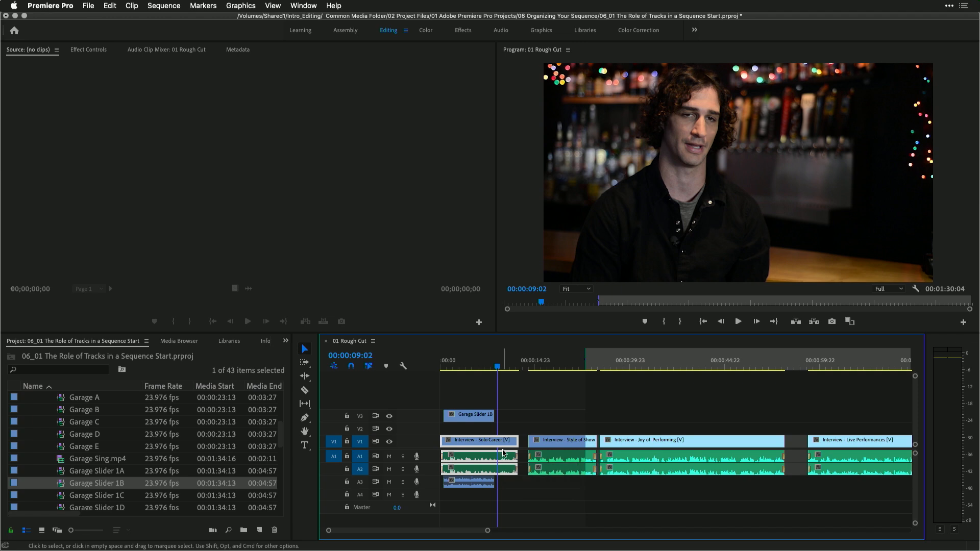
Delete the Garage Slider 1B clip from the timeline
{"action": "key", "text": "Delete"}
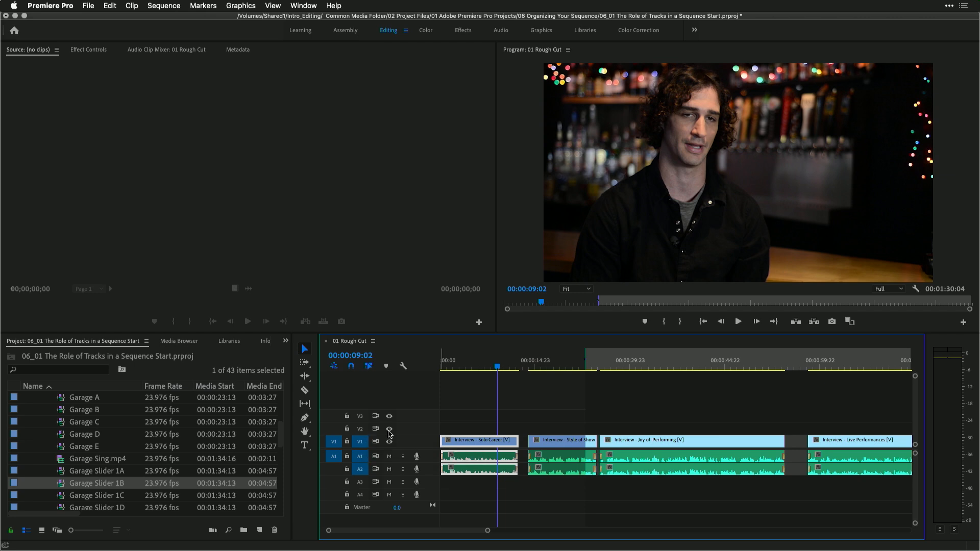
{"action": "key", "text": "minus"}
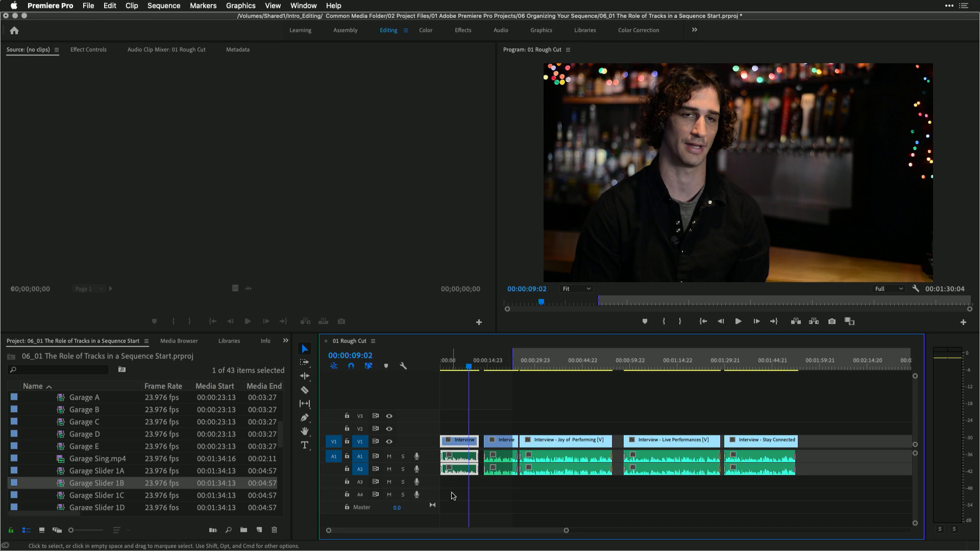
Play the sequence from about 00:00:17:18 to review the interview audio
{"action": "left_click", "coordinate": [497, 365]}
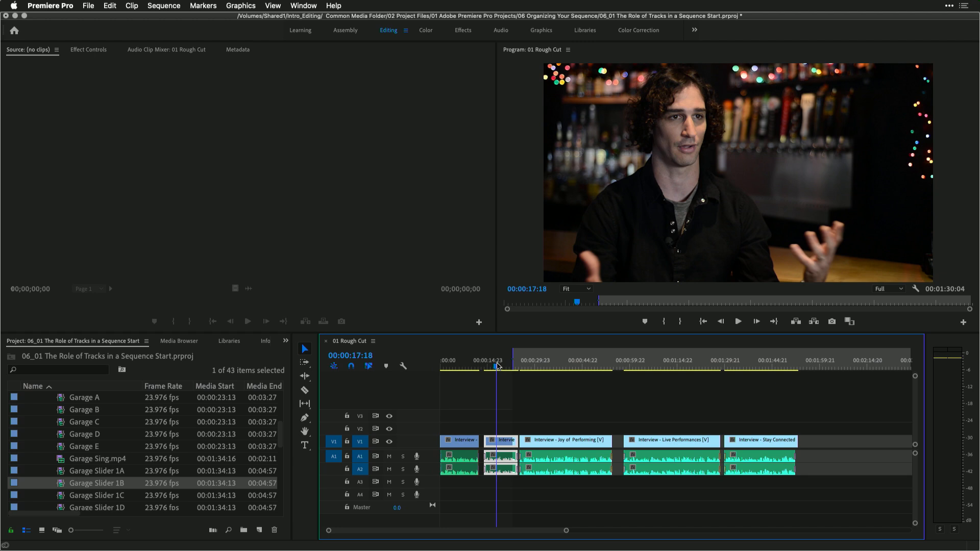
{"action": "key", "text": "space"}
{"action": "key", "text": "space"}
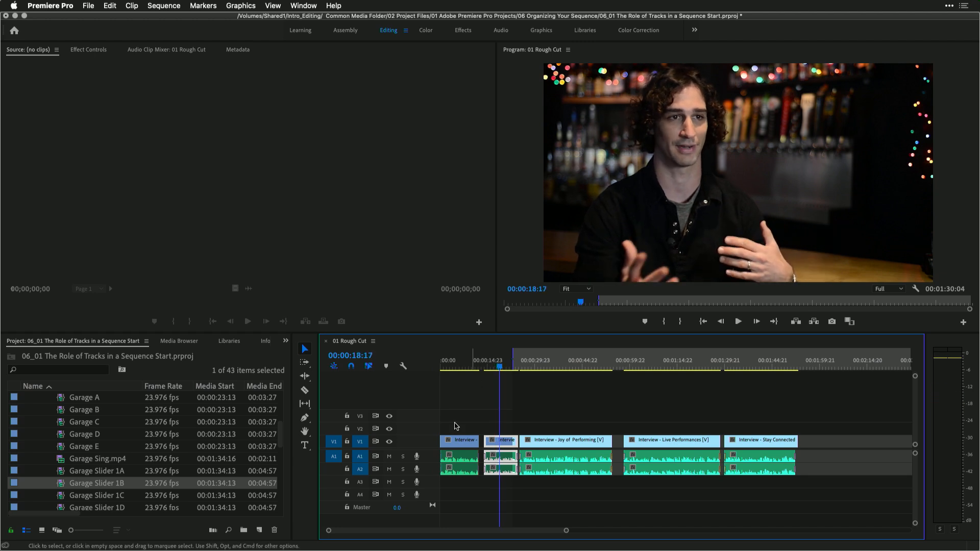
Mute audio track A2 and play the sequence to hear the result
{"action": "left_click", "coordinate": [389, 469]}
{"action": "key", "text": "space"}
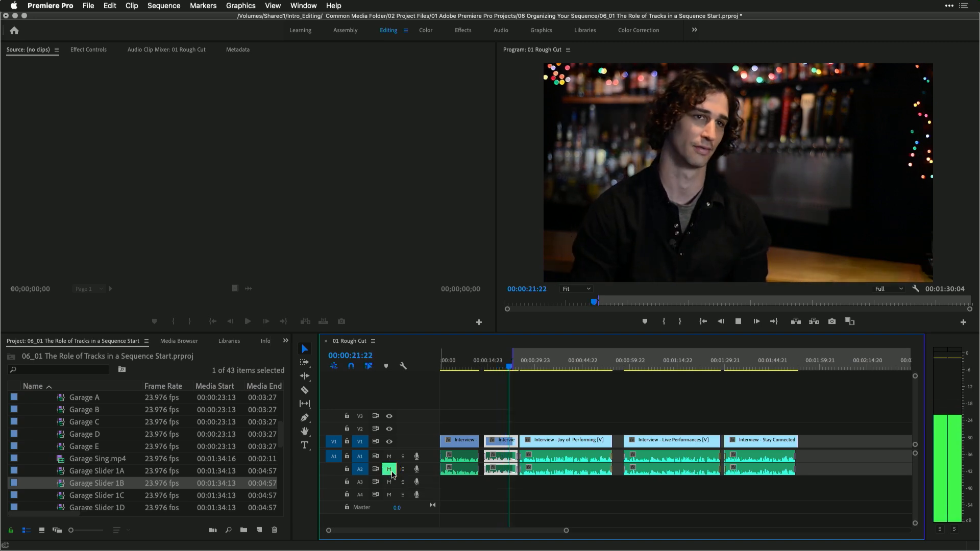
{"action": "key", "text": "space"}
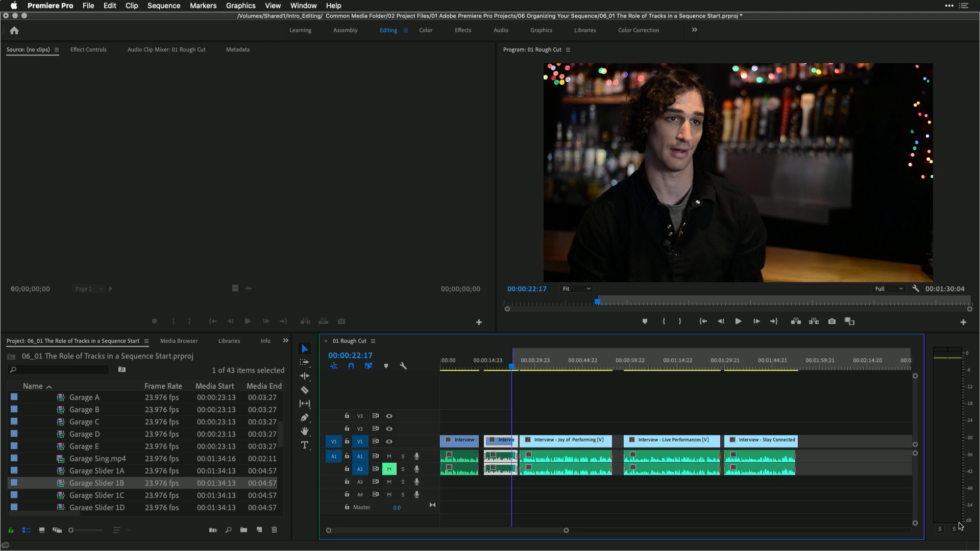
Delete audio track A2 from the sequence
{"action": "right_click", "coordinate": [365, 473]}
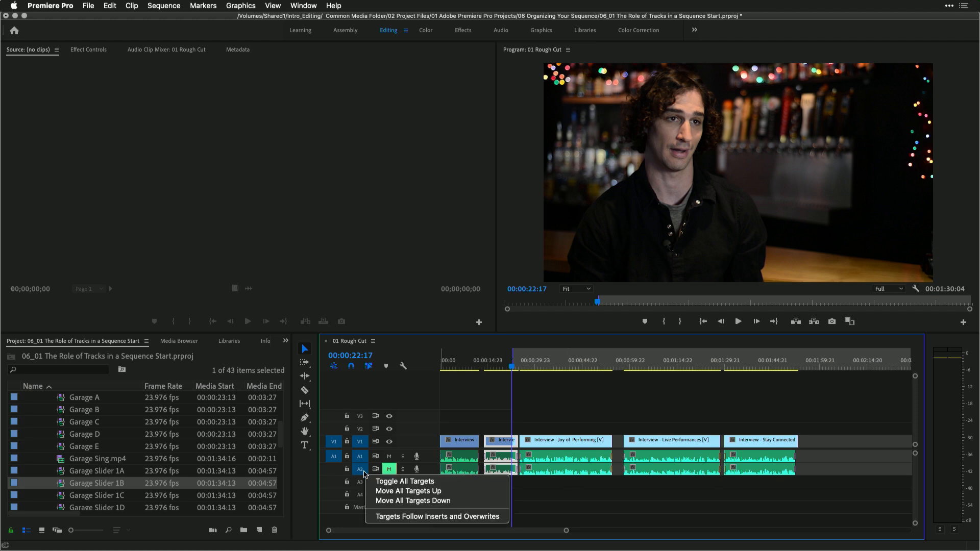
{"action": "left_click", "coordinate": [364, 472]}
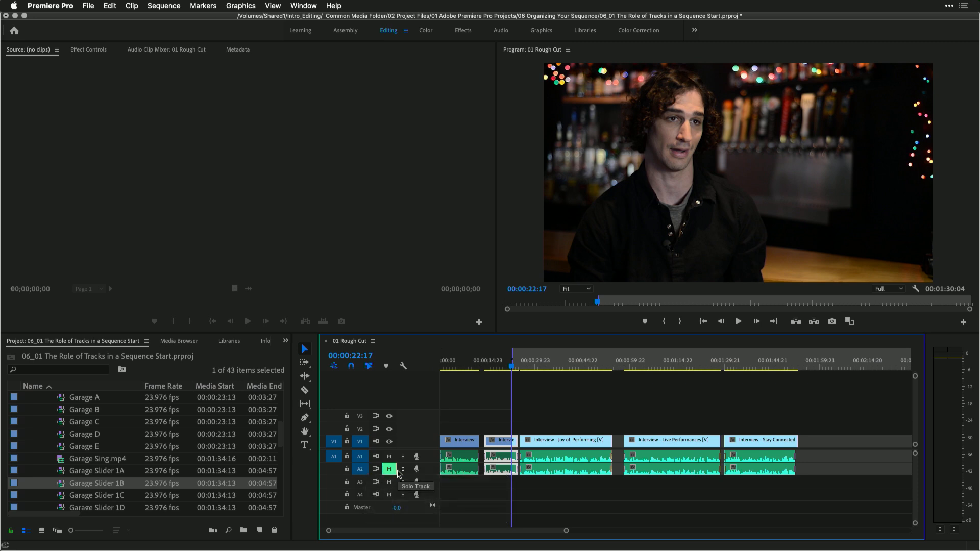
{"action": "right_click", "coordinate": [430, 475]}
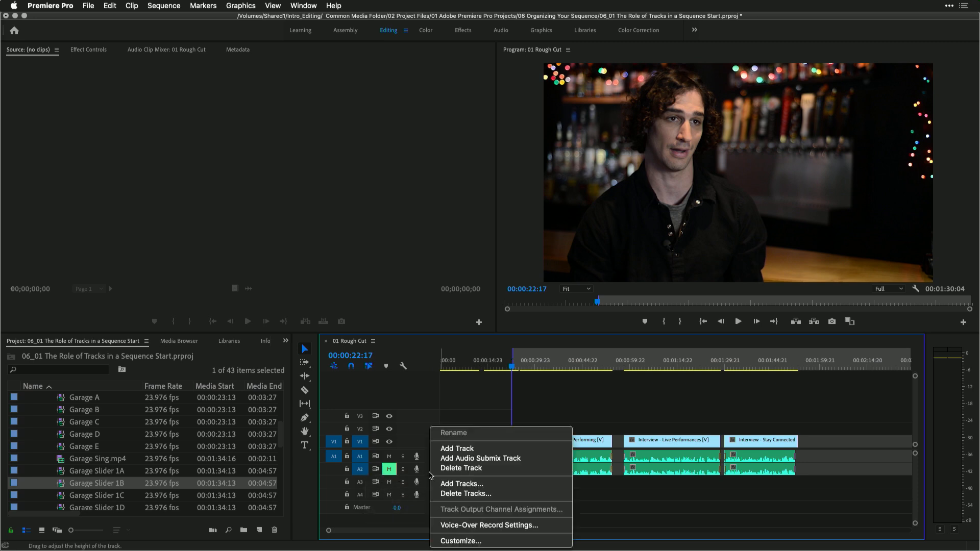
{"action": "left_click", "coordinate": [439, 468]}
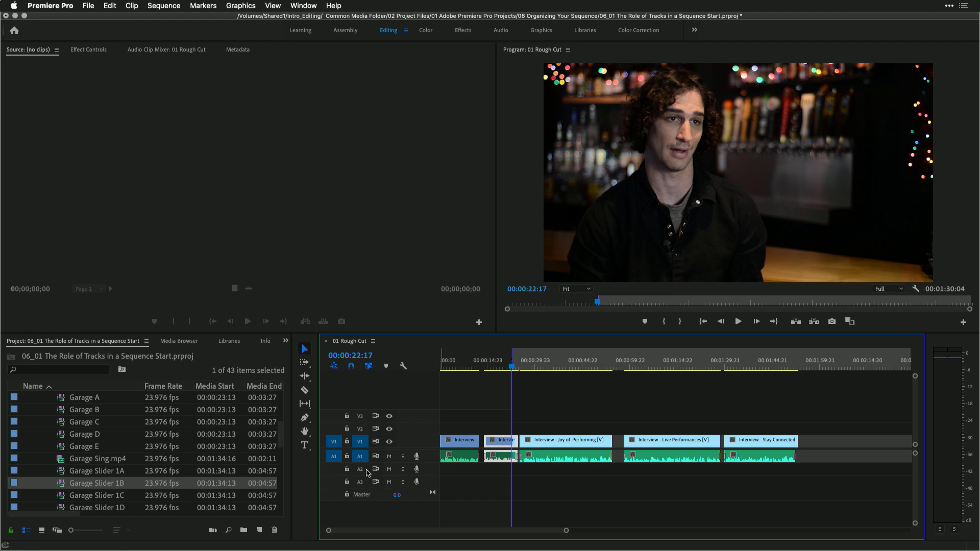
Add two standard audio tracks after Audio 3 and no video tracks
{"action": "right_click", "coordinate": [431, 470]}
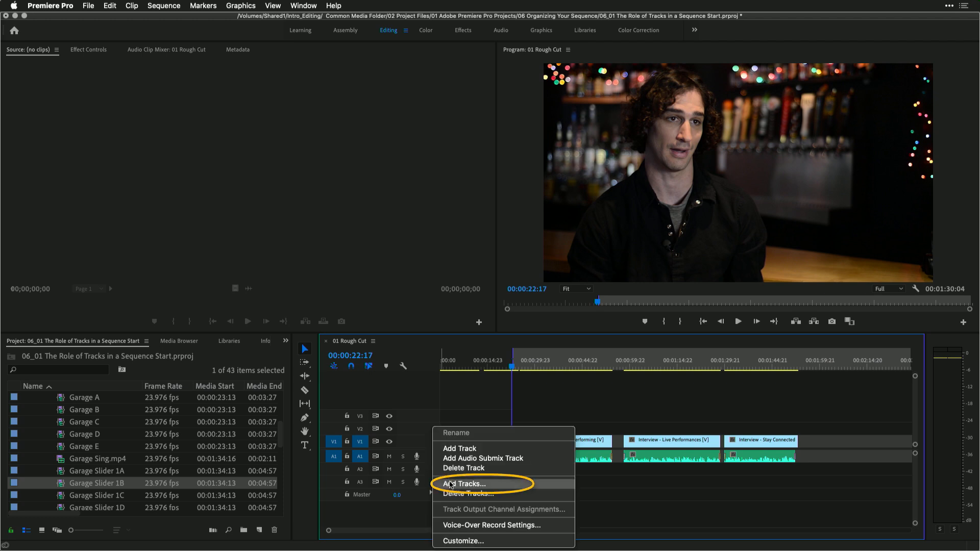
{"action": "left_click", "coordinate": [450, 483]}
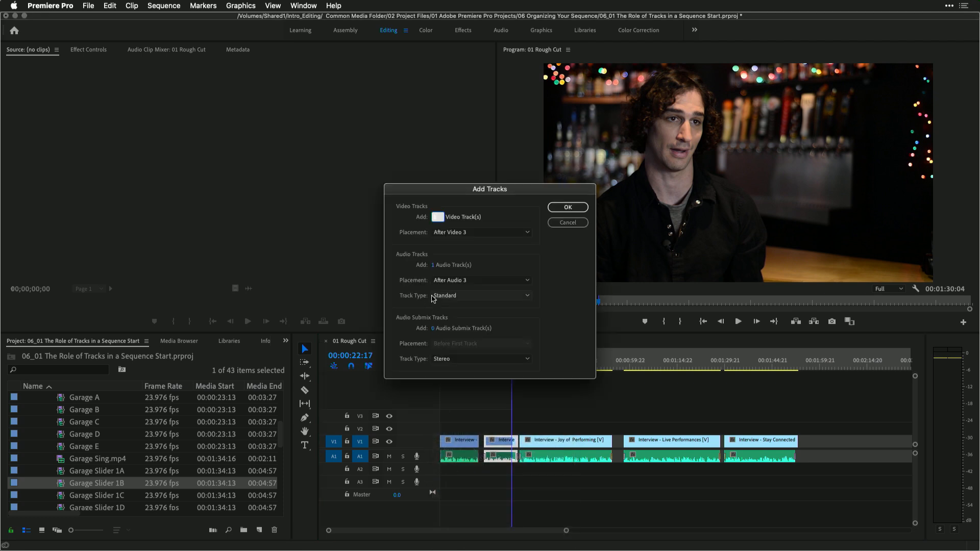
{"action": "left_click", "coordinate": [433, 266]}
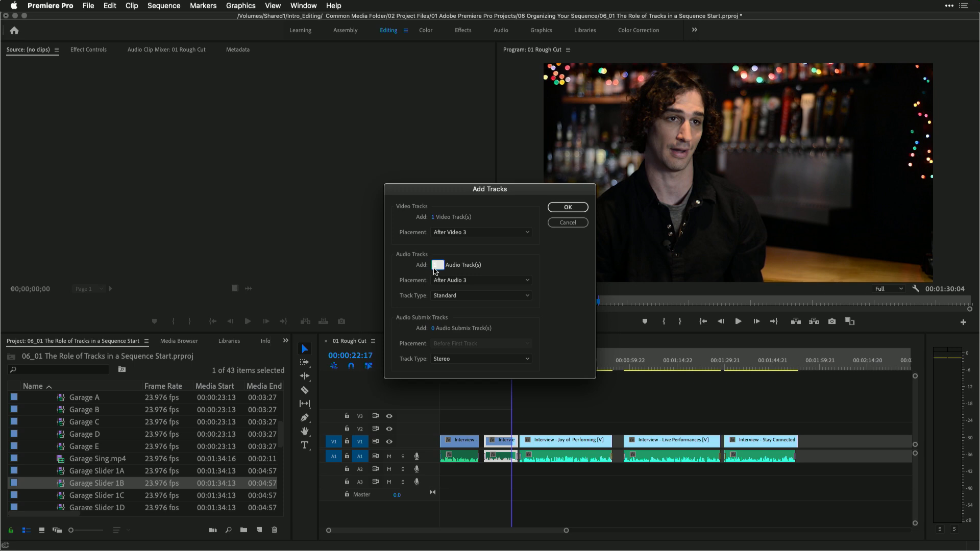
{"action": "left_click", "coordinate": [432, 219]}
{"action": "type", "text": "0"}
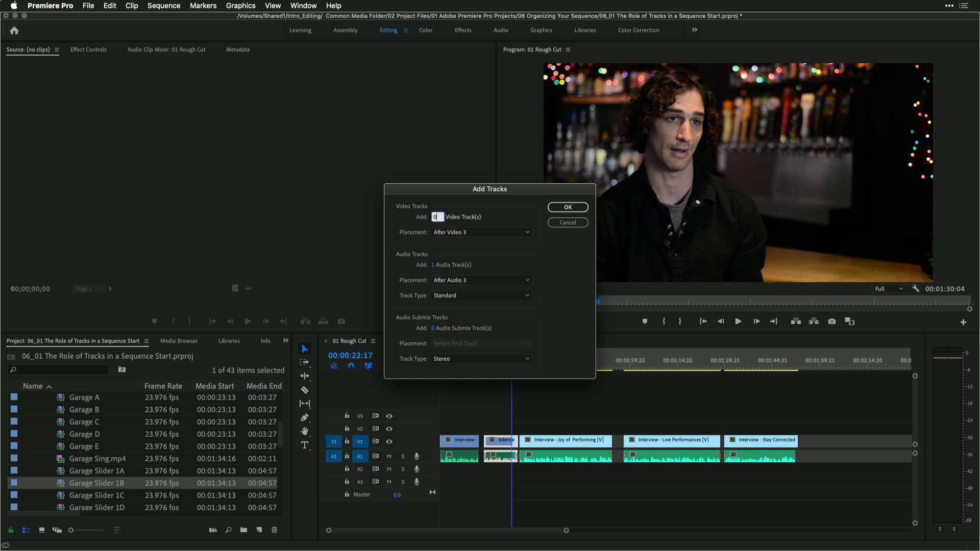
{"action": "key", "text": "Tab"}
{"action": "key", "text": "Tab"}
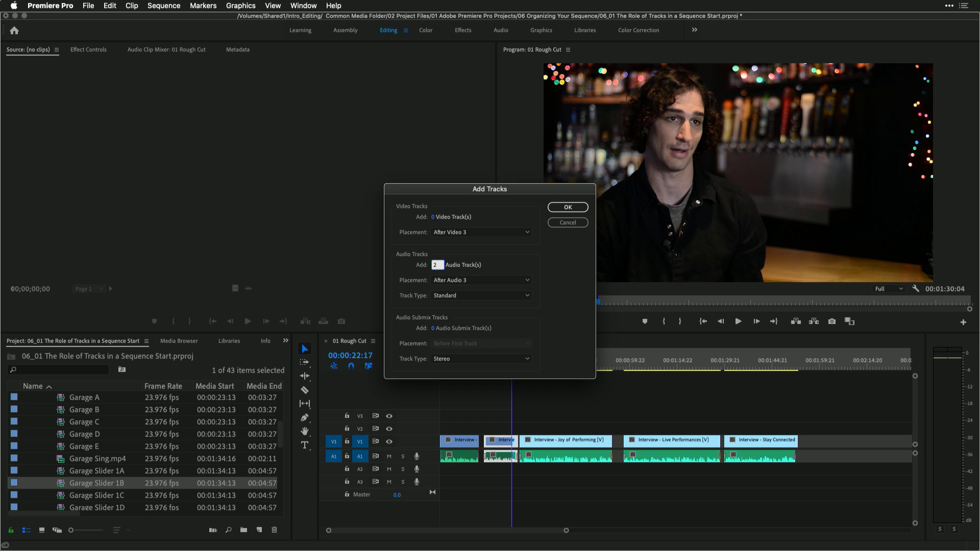
{"action": "key", "text": "Tab"}
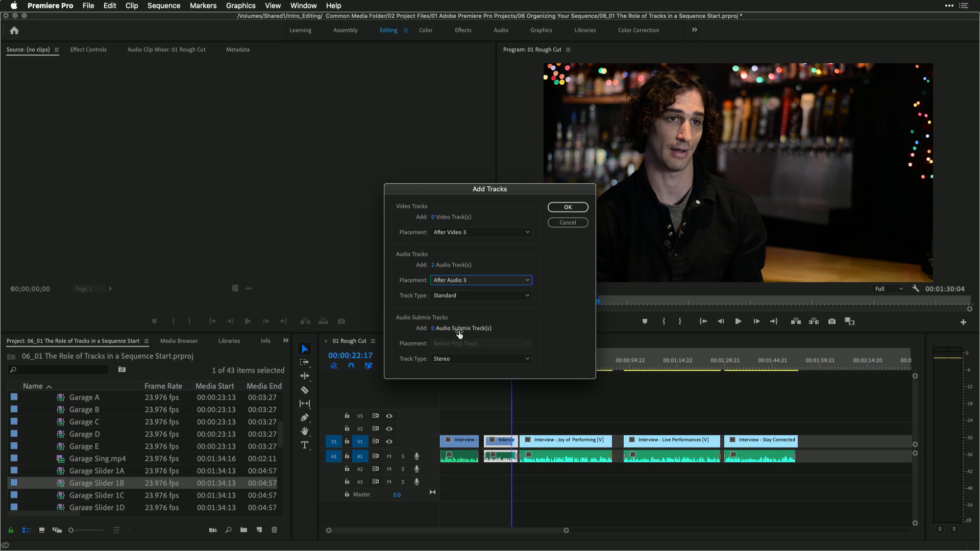
{"action": "left_click", "coordinate": [569, 208]}
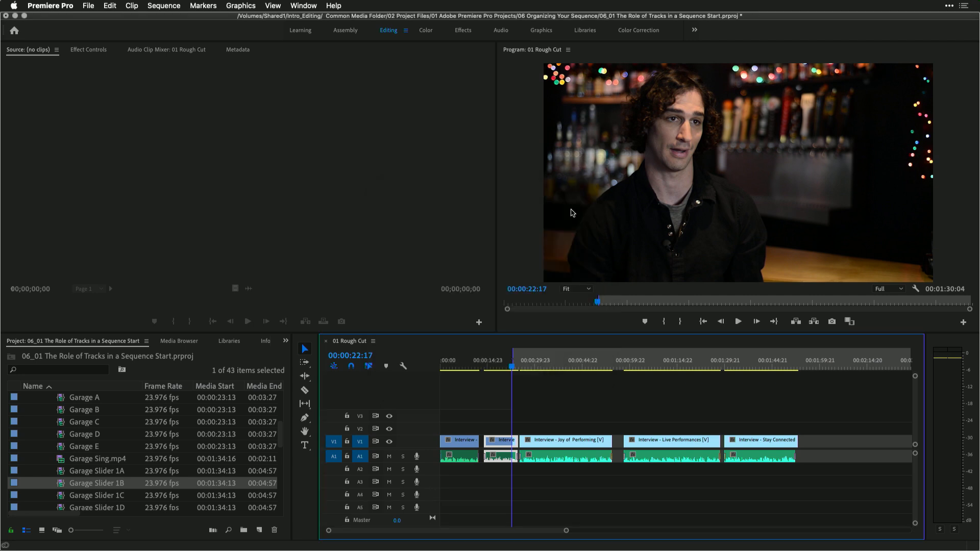
Open the Audio Track Mixer and rename audio track A1 to Interview
{"action": "left_click", "coordinate": [306, 5]}
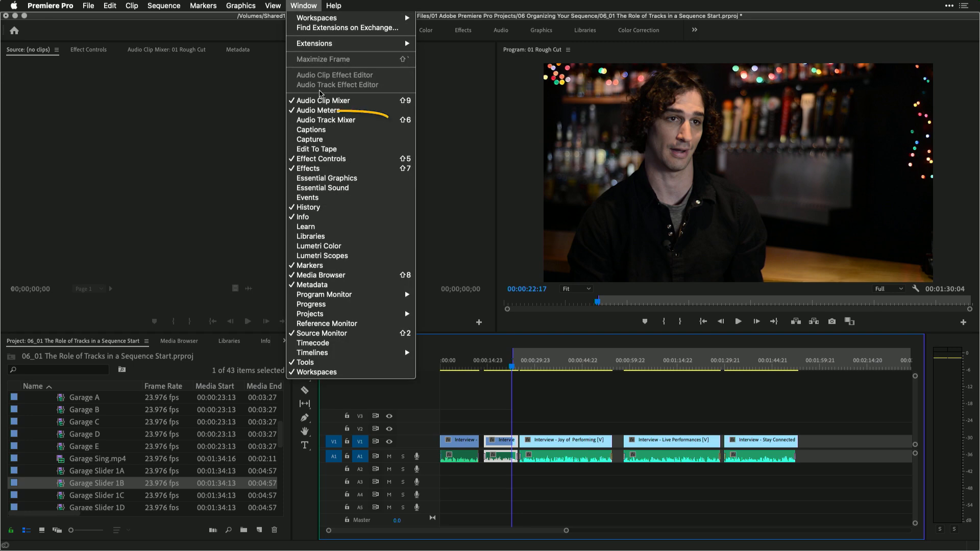
{"action": "left_click", "coordinate": [319, 121]}
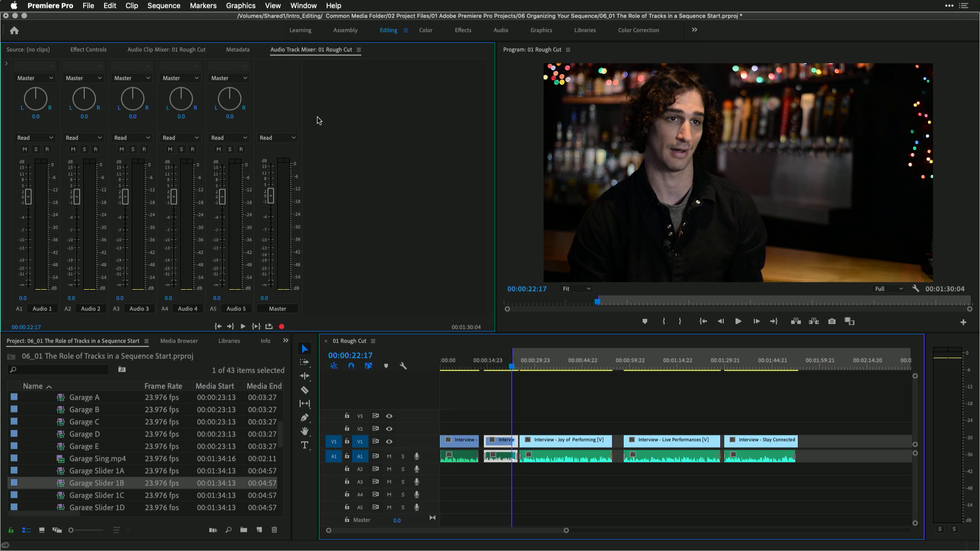
{"action": "left_click", "coordinate": [43, 309]}
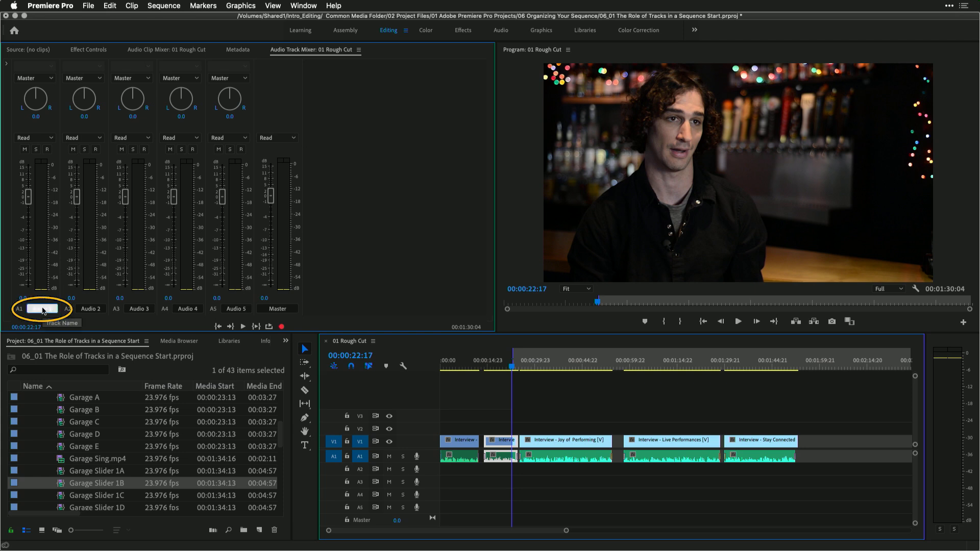
{"action": "type", "text": "Interview"}
{"action": "key", "text": "Return"}
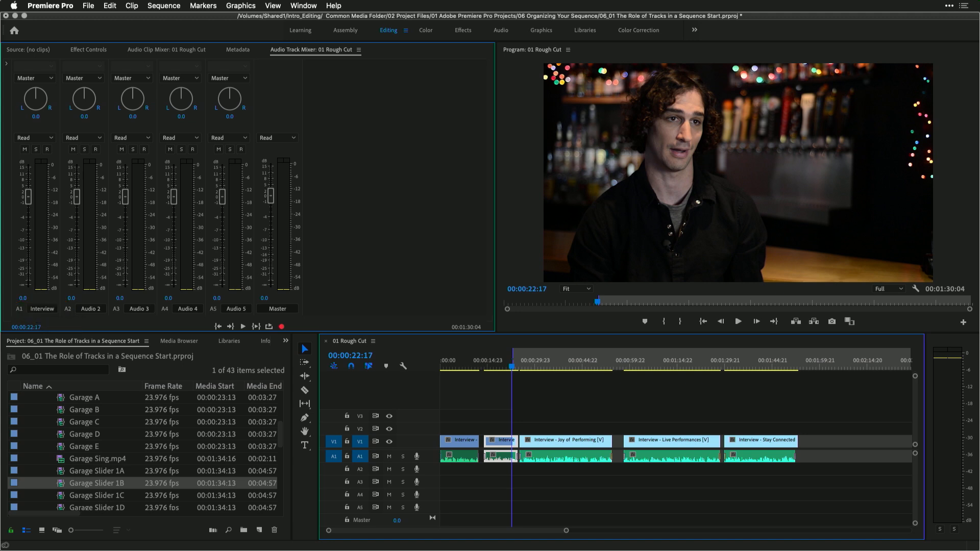
Rename audio track A2 to Nat Sound
{"action": "left_click", "coordinate": [88, 312]}
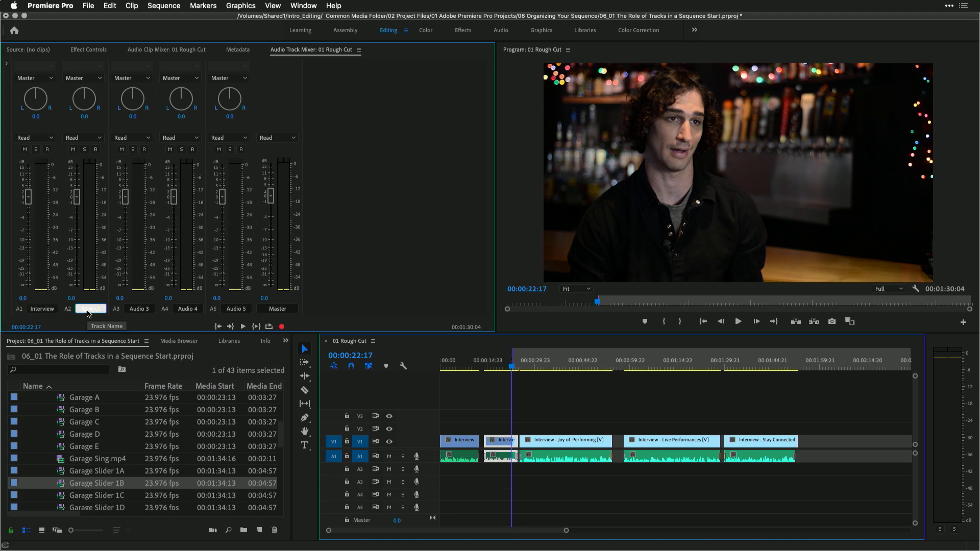
{"action": "type", "text": "Nat Sound"}
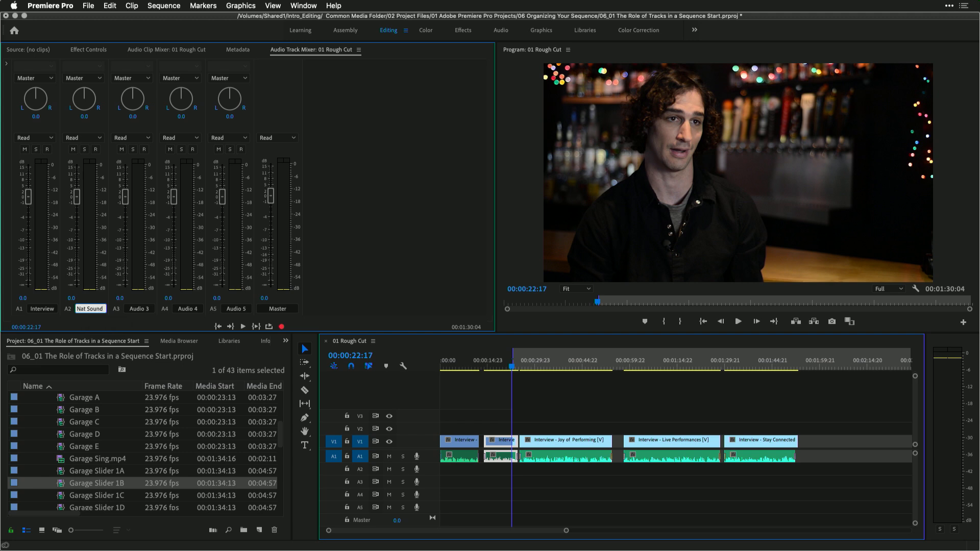
{"action": "key", "text": "Return"}
Rename audio track A3 to SFX
{"action": "left_click", "coordinate": [138, 310]}
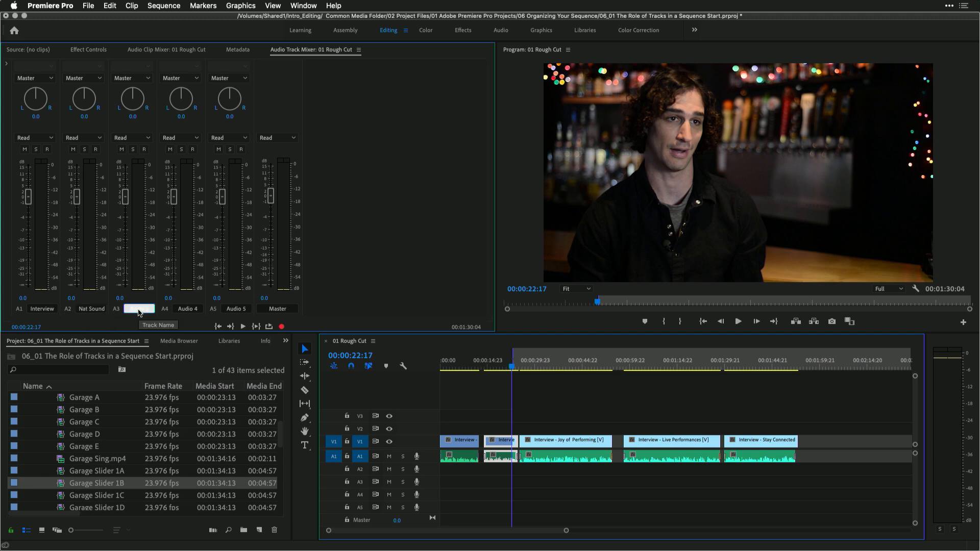
{"action": "type", "text": "SFX"}
{"action": "key", "text": "Return"}
{"action": "type", "text": "X"}
Rename audio tracks A4 and A5 to Music 1 and Music 2
{"action": "left_click", "coordinate": [187, 309]}
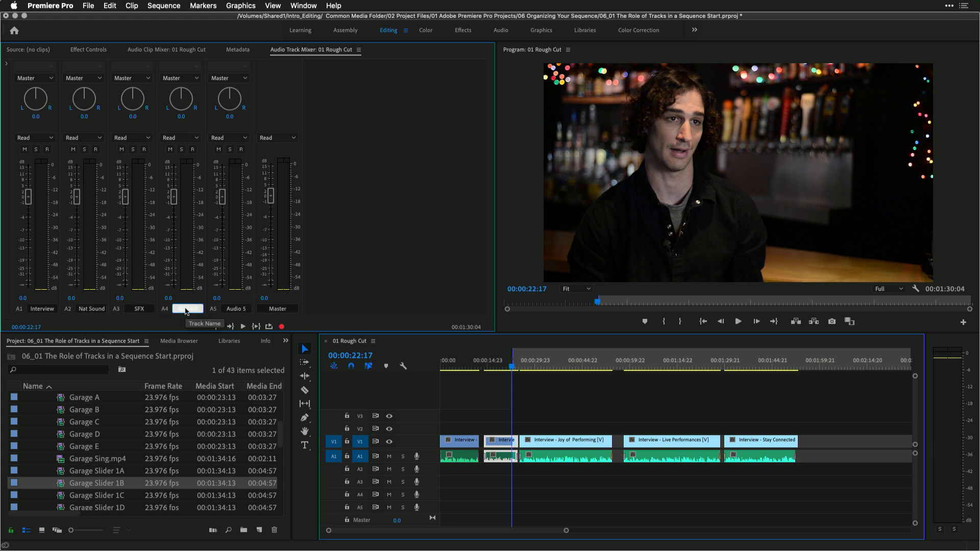
{"action": "type", "text": "Music 1"}
{"action": "key", "text": "Return"}
{"action": "left_click", "coordinate": [238, 309]}
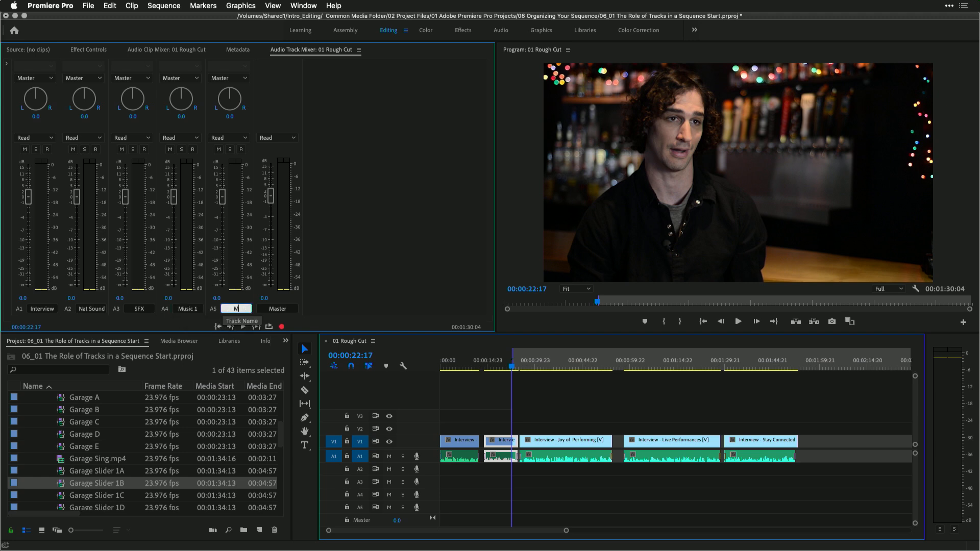
{"action": "type", "text": "Music 2"}
{"action": "key", "text": "Return"}
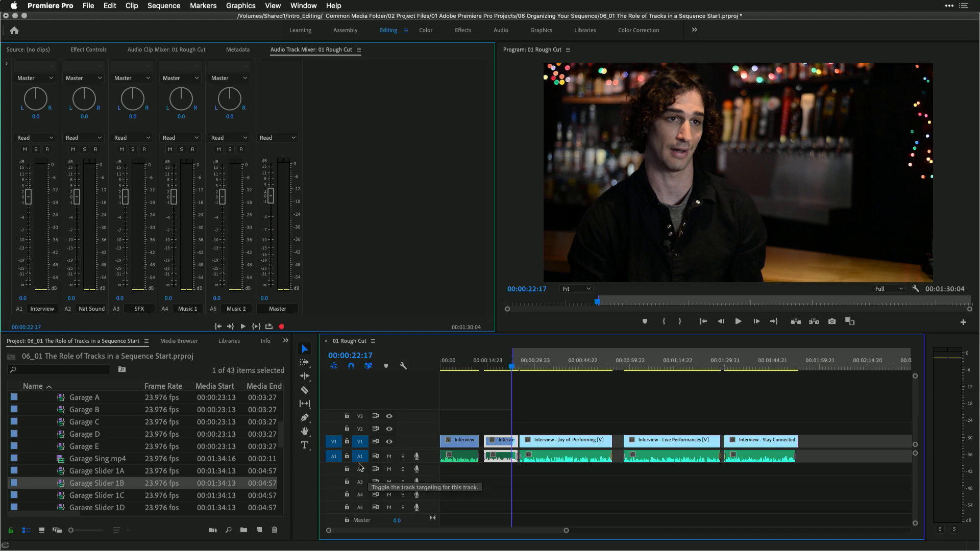
Enlarge audio track A1's height and maximize the timeline panel
{"action": "left_click_drag", "start_coordinate": [359, 463], "coordinate": [359, 485]}
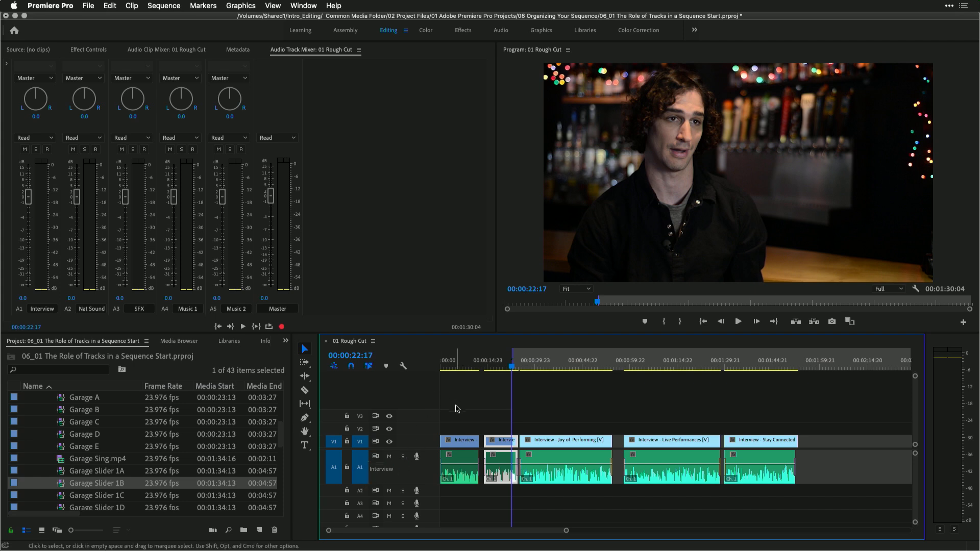
{"action": "key", "text": "grave"}
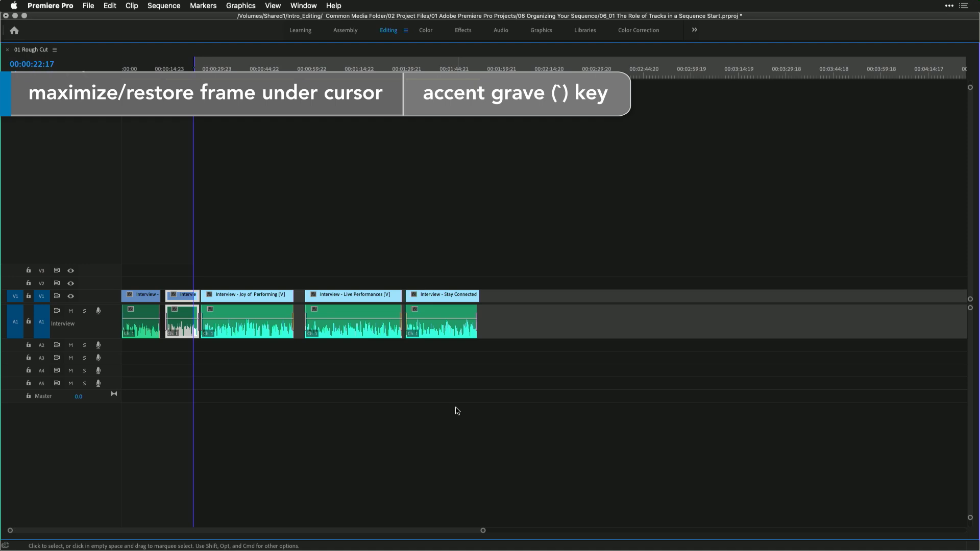
Turn on track targeting for audio tracks A2 through A5
{"action": "left_click", "coordinate": [45, 348]}
{"action": "left_click", "coordinate": [45, 359]}
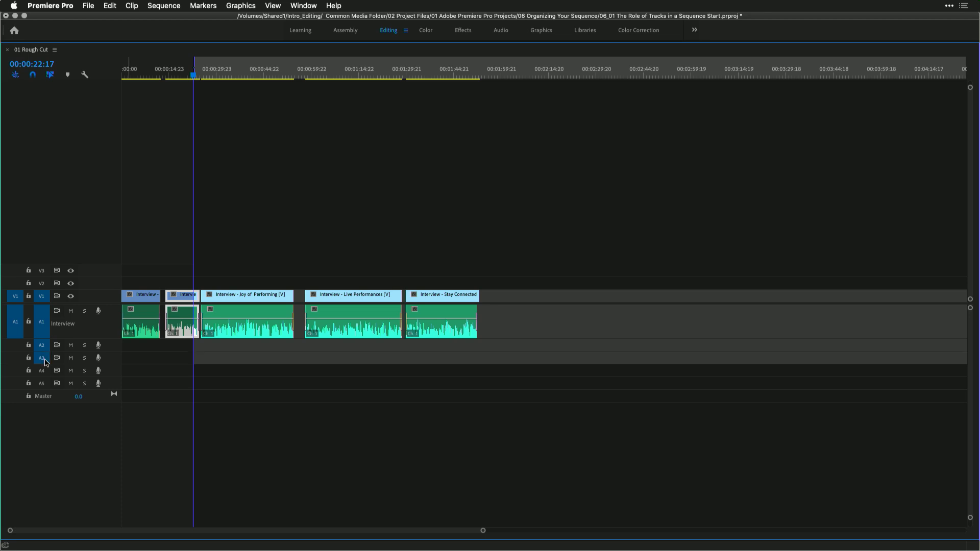
{"action": "left_click", "coordinate": [44, 372]}
{"action": "left_click", "coordinate": [43, 384]}
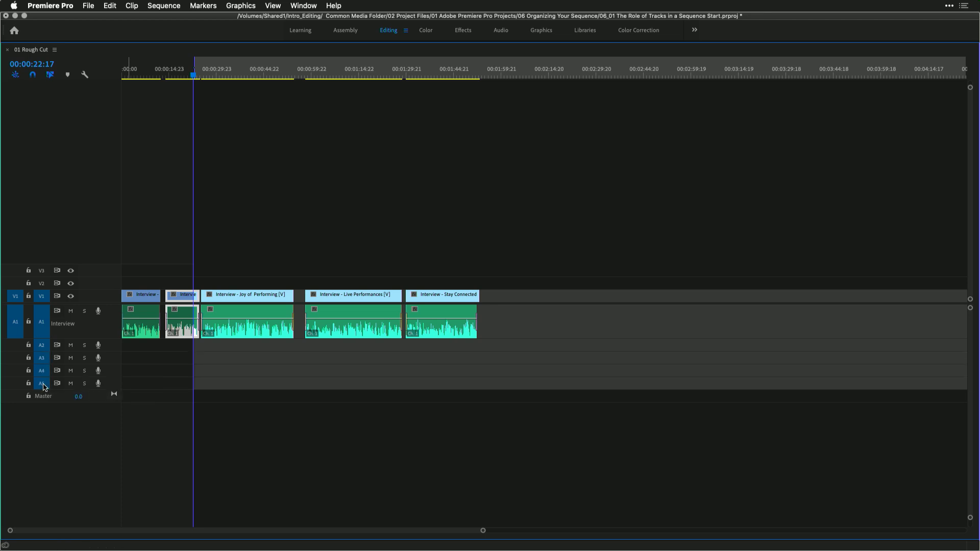
Expand the heights of all audio tracks together and deselect the selected clip
{"action": "mouse_move", "coordinate": [41, 390]}
{"action": "left_mouse_down"}
{"action": "mouse_move", "coordinate": [41, 425]}
{"action": "mouse_move", "coordinate": [44, 394]}
{"action": "left_mouse_up"}
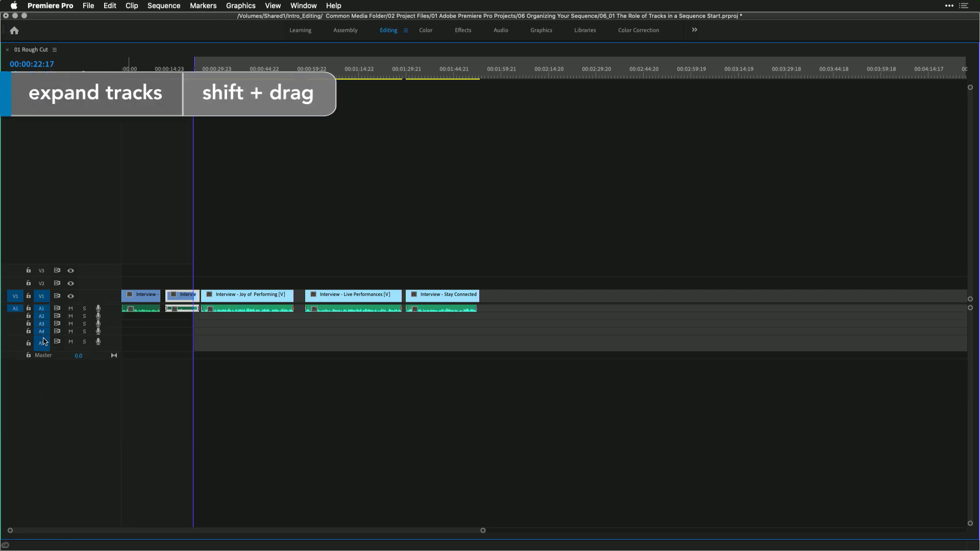
{"action": "left_click_drag", "start_coordinate": [43, 336], "coordinate": [43, 391]}
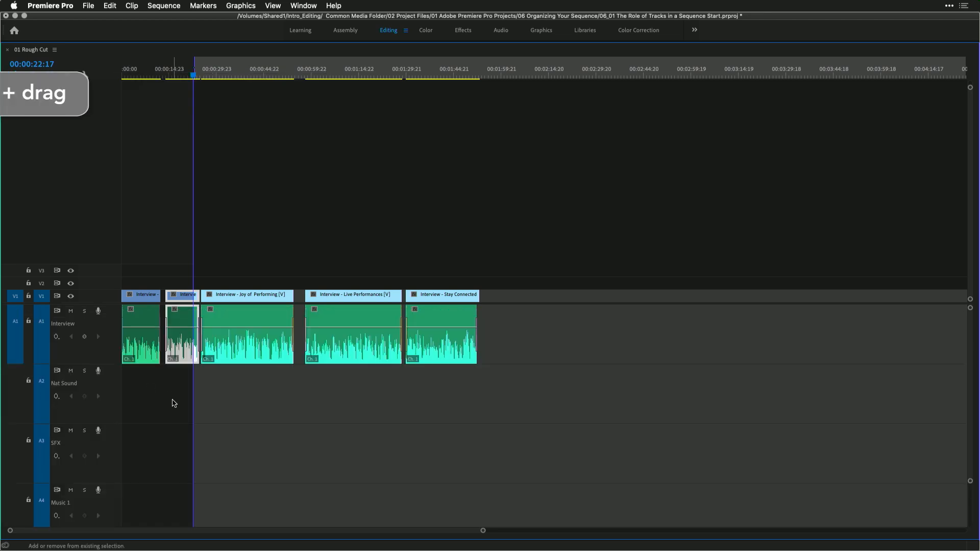
{"action": "left_click", "coordinate": [175, 419]}
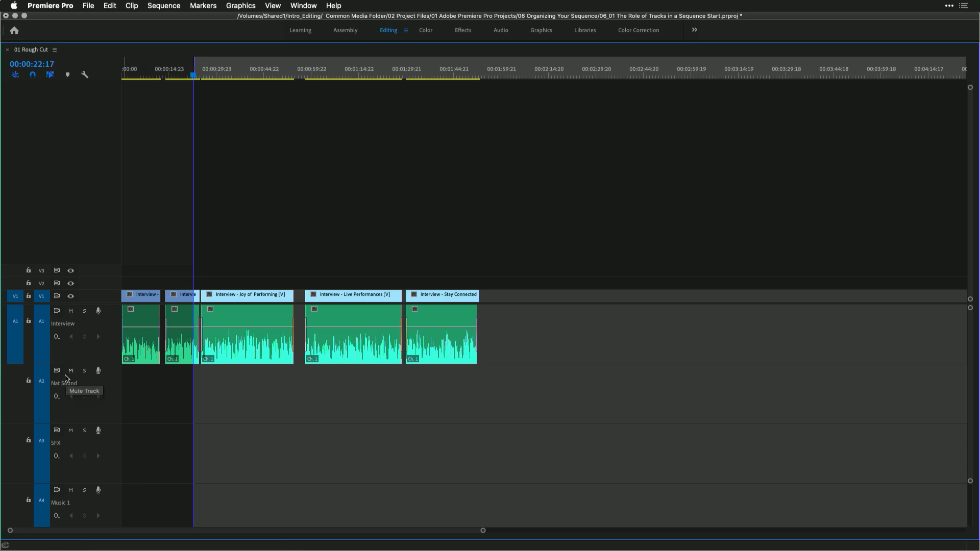
Save the project
{"action": "key", "text": "super+s"}
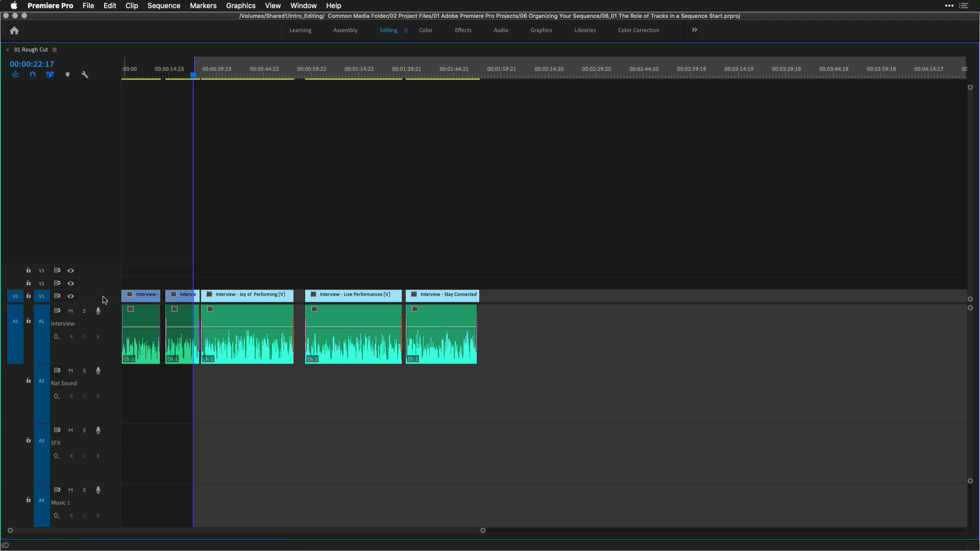
{"action": "right_click", "coordinate": [104, 300]}
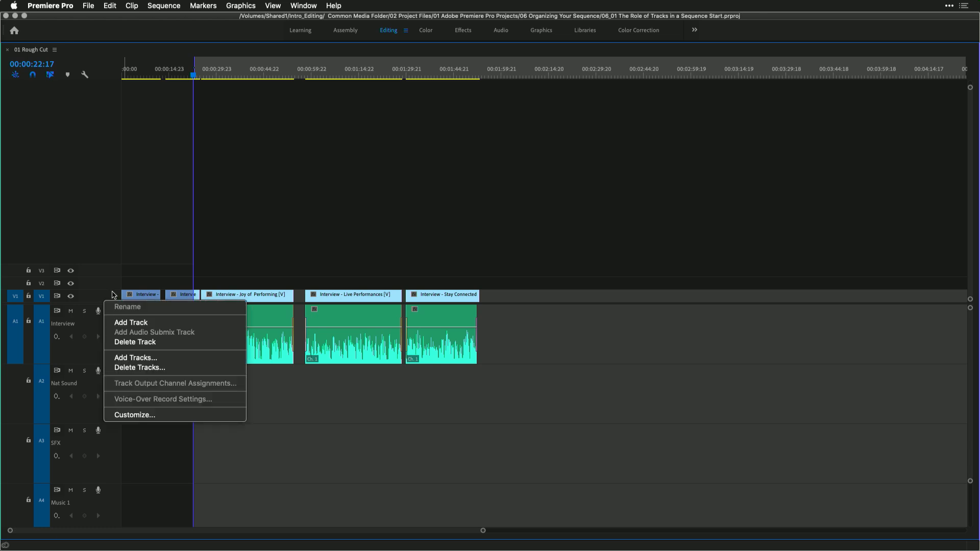
{"action": "left_click", "coordinate": [98, 252]}
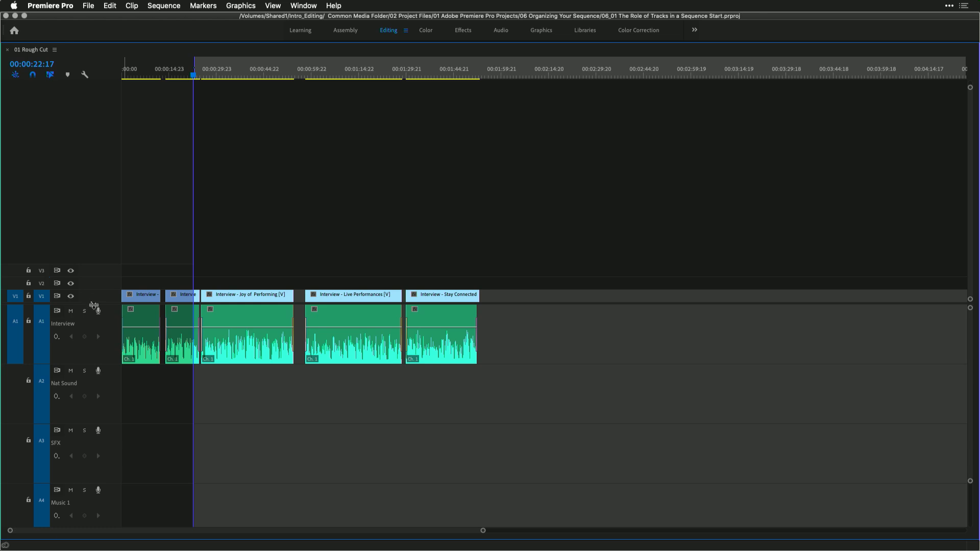
Minimize all tracks, then expand all tracks again
{"action": "left_click_drag", "start_coordinate": [94, 303], "coordinate": [104, 190]}
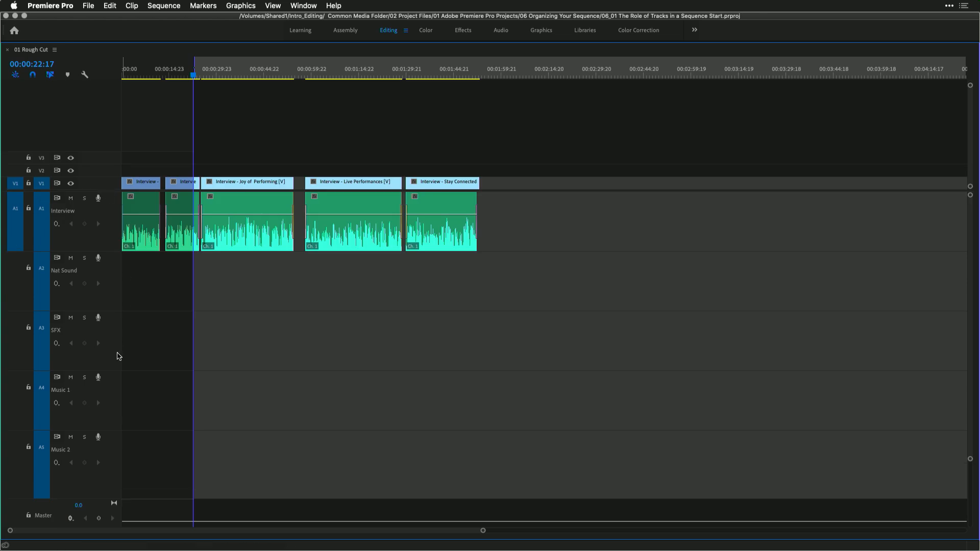
{"action": "left_click", "coordinate": [85, 75]}
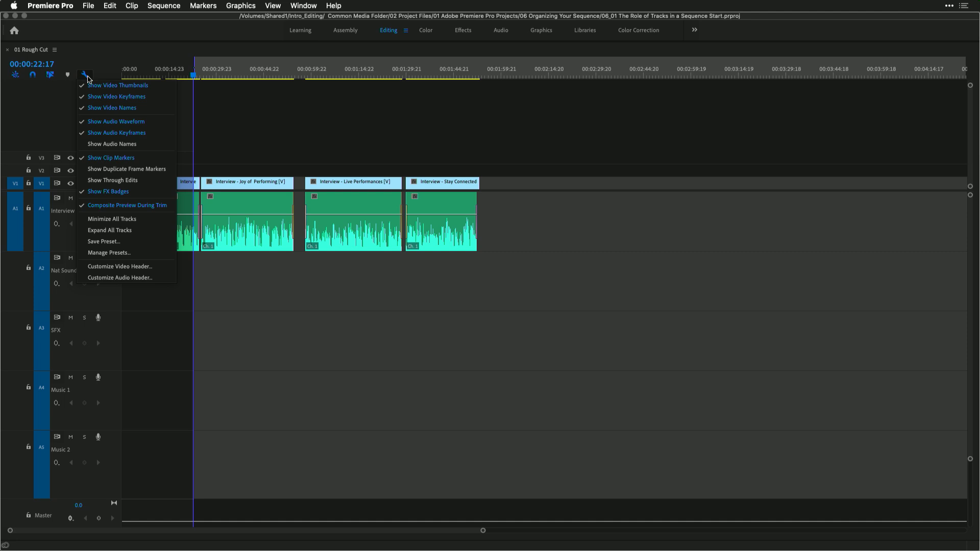
{"action": "left_click", "coordinate": [109, 219]}
{"action": "left_click", "coordinate": [84, 74]}
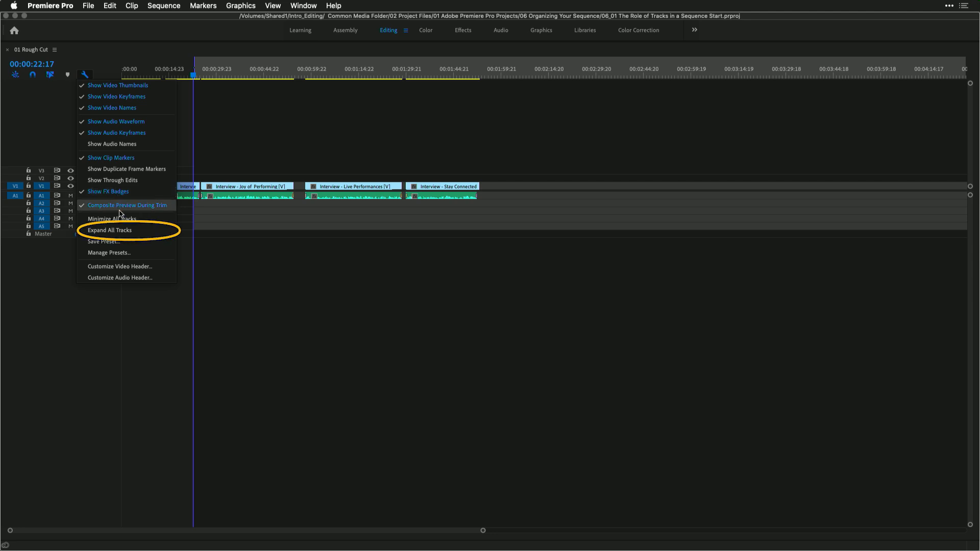
{"action": "left_click", "coordinate": [125, 231]}
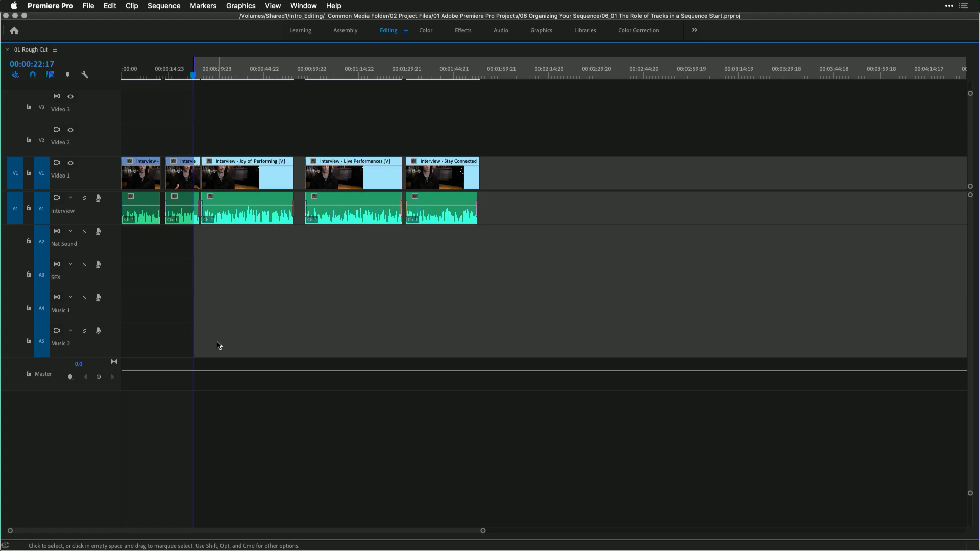
Restore the timeline panel to normal size and minimize all tracks
{"action": "key", "text": "grave"}
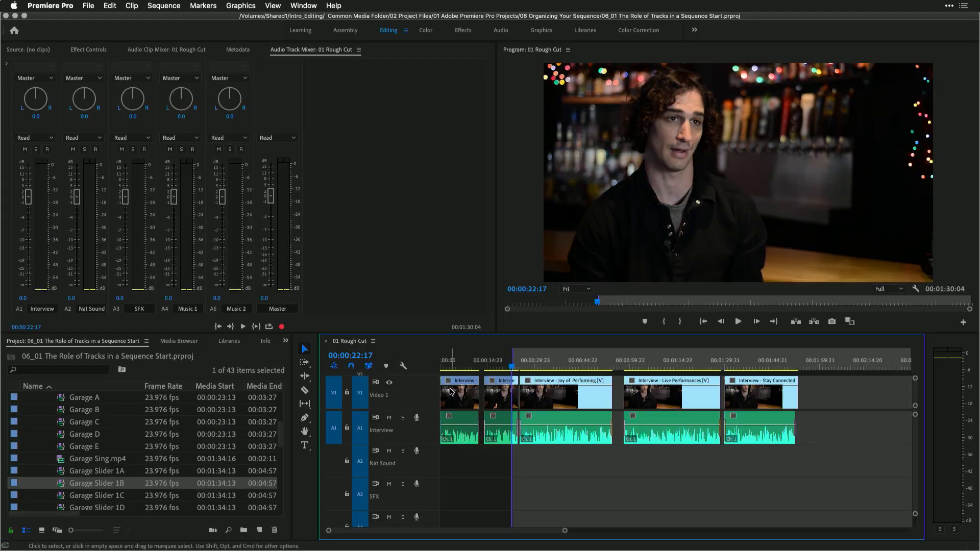
{"action": "left_click", "coordinate": [405, 367]}
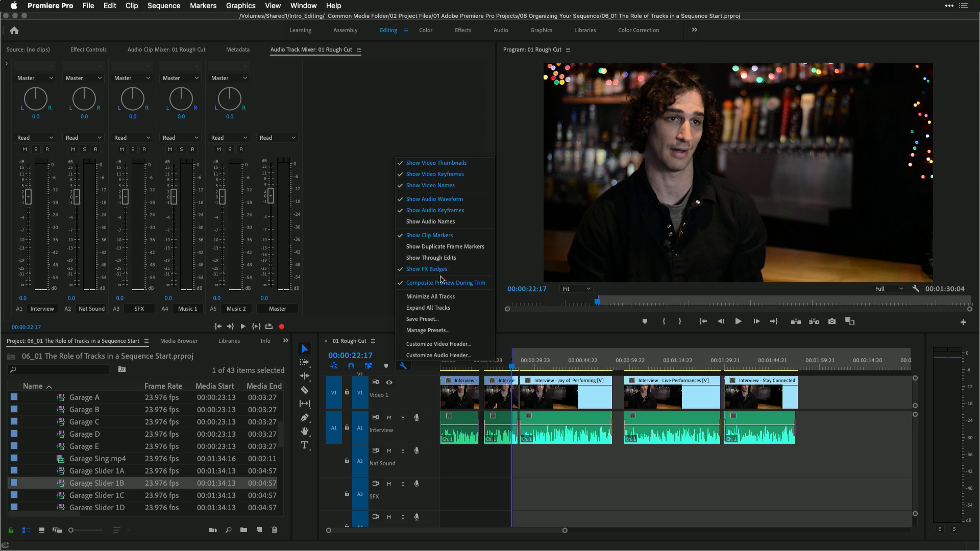
{"action": "left_click", "coordinate": [442, 297]}
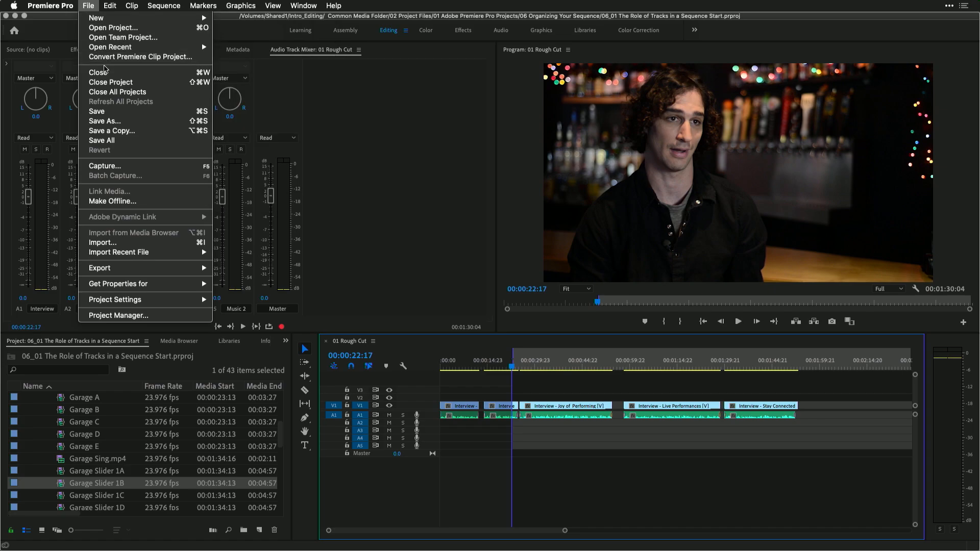
Close the project and open 06_03 Higher Video Track Start.prproj
{"action": "left_click", "coordinate": [108, 82]}
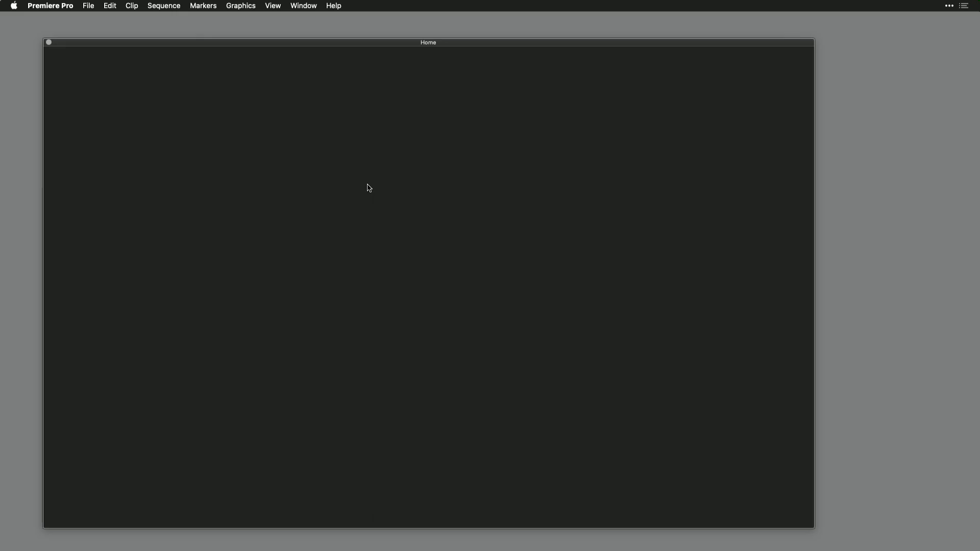
{"action": "left_click", "coordinate": [89, 5]}
{"action": "left_click", "coordinate": [94, 28]}
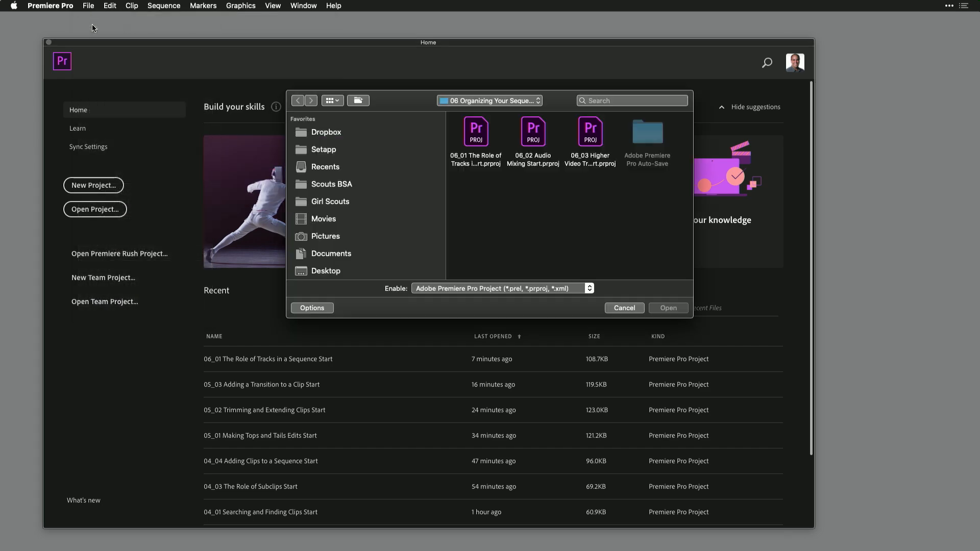
{"action": "left_click", "coordinate": [592, 128]}
{"action": "double_click", "coordinate": [592, 128]}
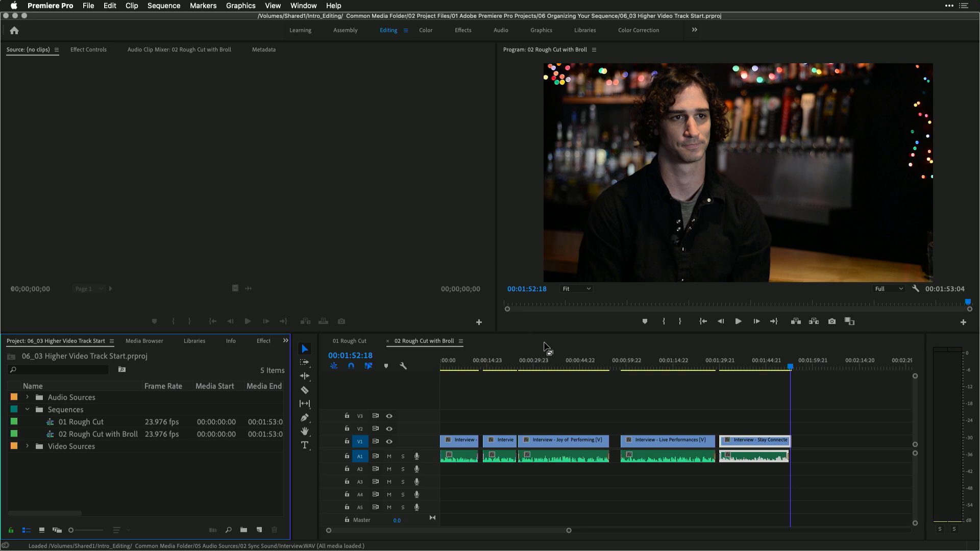
Open the Audio Track Mixer and review the sequence's audio track names
{"action": "left_click", "coordinate": [302, 5]}
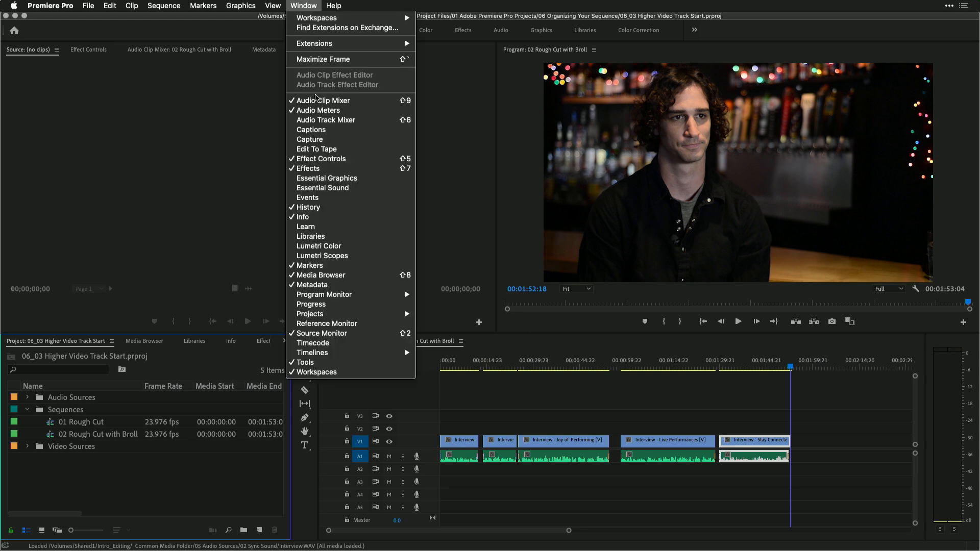
{"action": "left_click", "coordinate": [317, 120]}
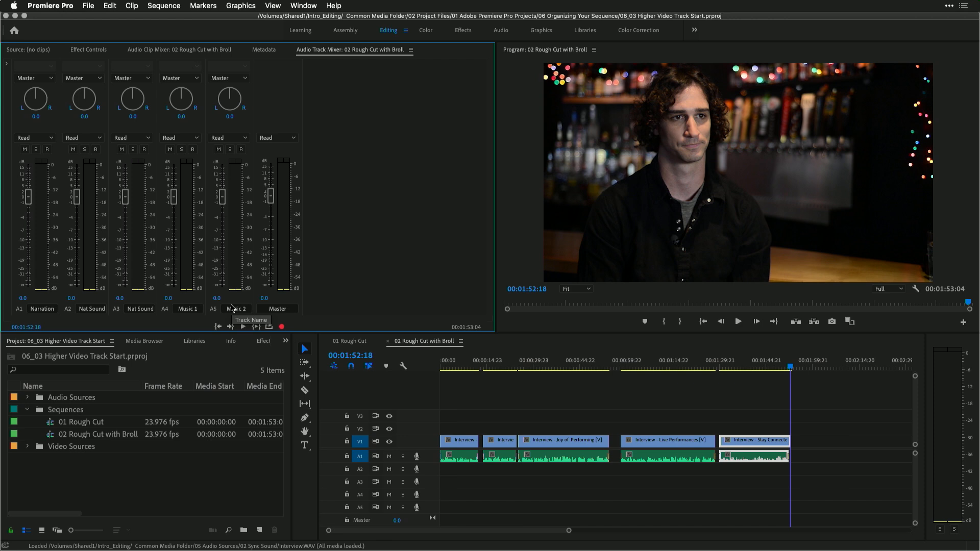
{"action": "left_click", "coordinate": [54, 309]}
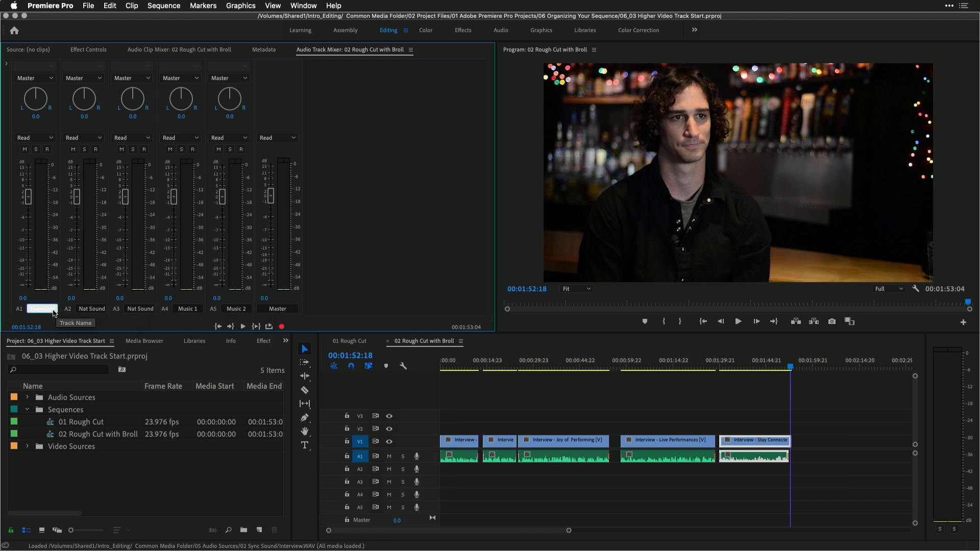
{"action": "left_click", "coordinate": [94, 309]}
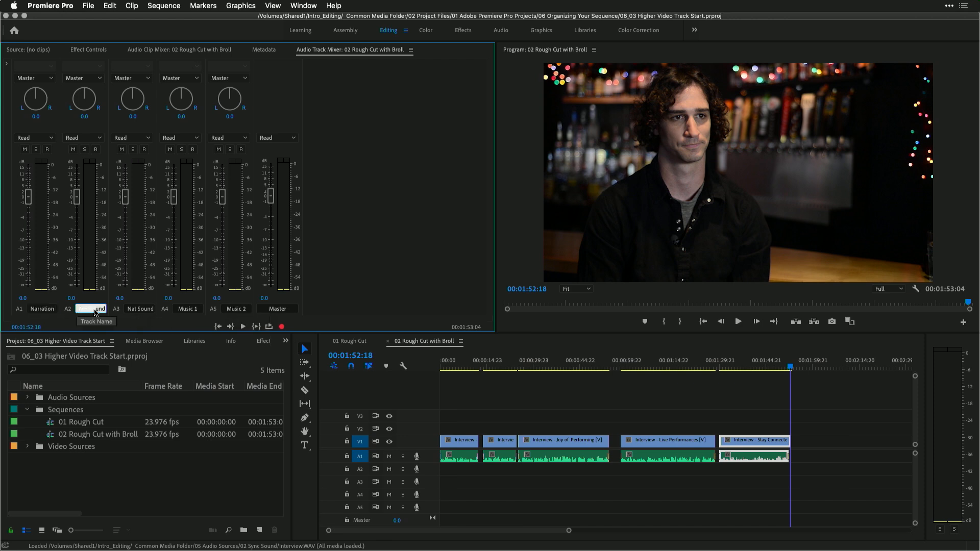
{"action": "left_click", "coordinate": [137, 310]}
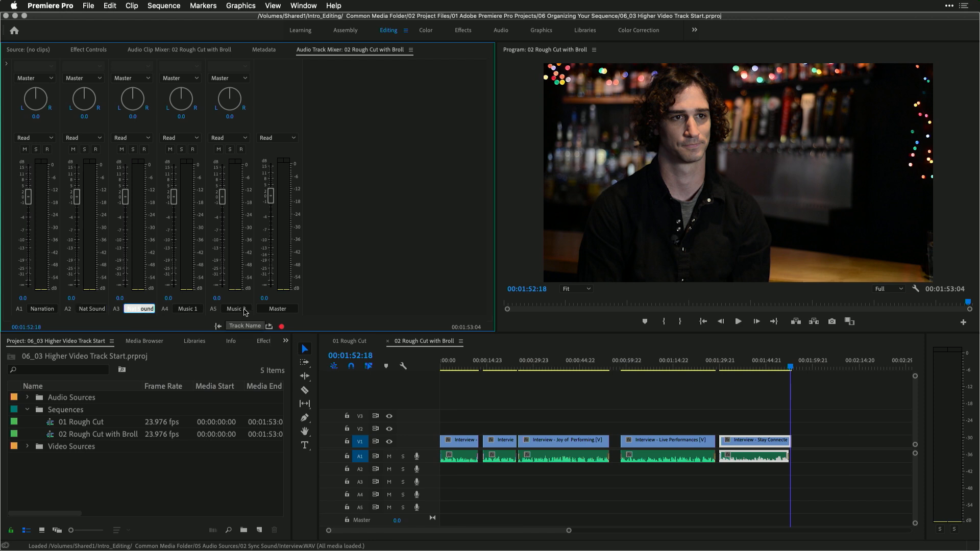
{"action": "left_click", "coordinate": [375, 265]}
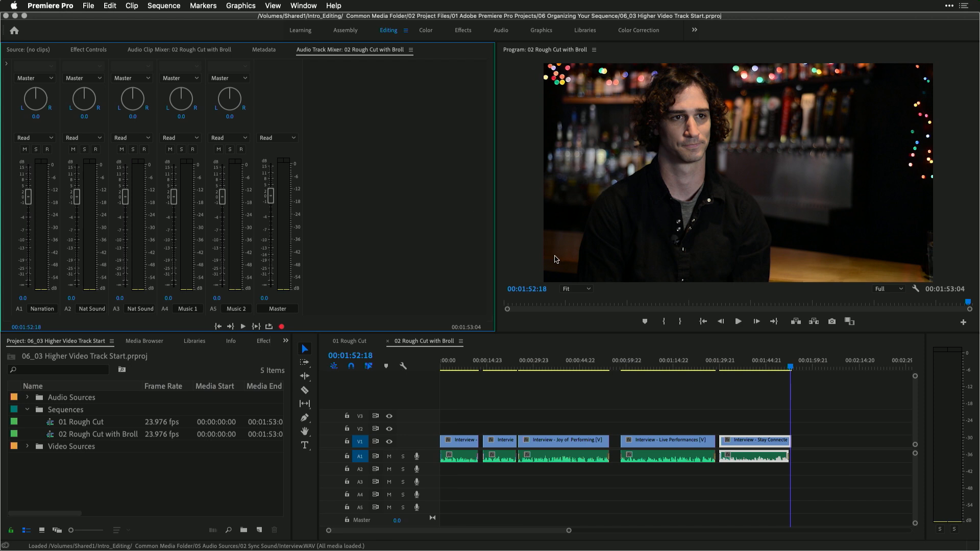
Select all clips in the 02 Rough Cut with Broll sequence and shift them slightly later in time
{"action": "left_click", "coordinate": [803, 408]}
{"action": "left_click_drag", "start_coordinate": [803, 408], "coordinate": [458, 493]}
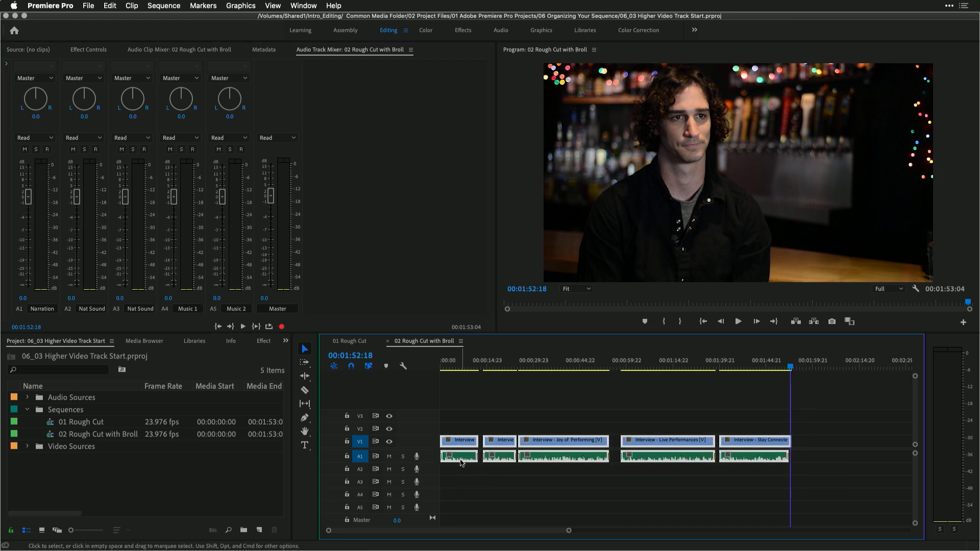
{"action": "left_click_drag", "start_coordinate": [456, 446], "coordinate": [471, 447]}
{"action": "left_click_drag", "start_coordinate": [452, 373], "coordinate": [427, 372]}
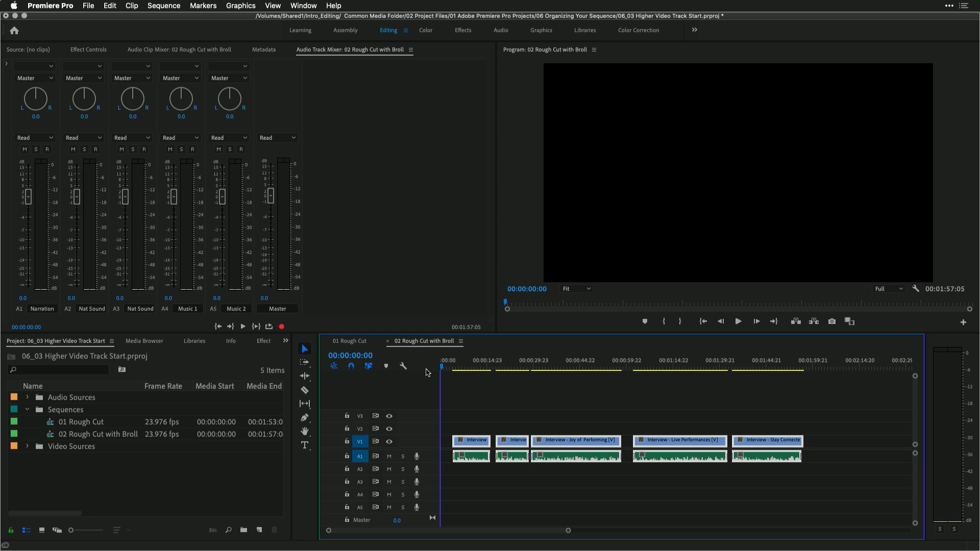
Open the B-roll bin inside Video Sources and dock it in the upper-left panel
{"action": "left_click", "coordinate": [27, 446]}
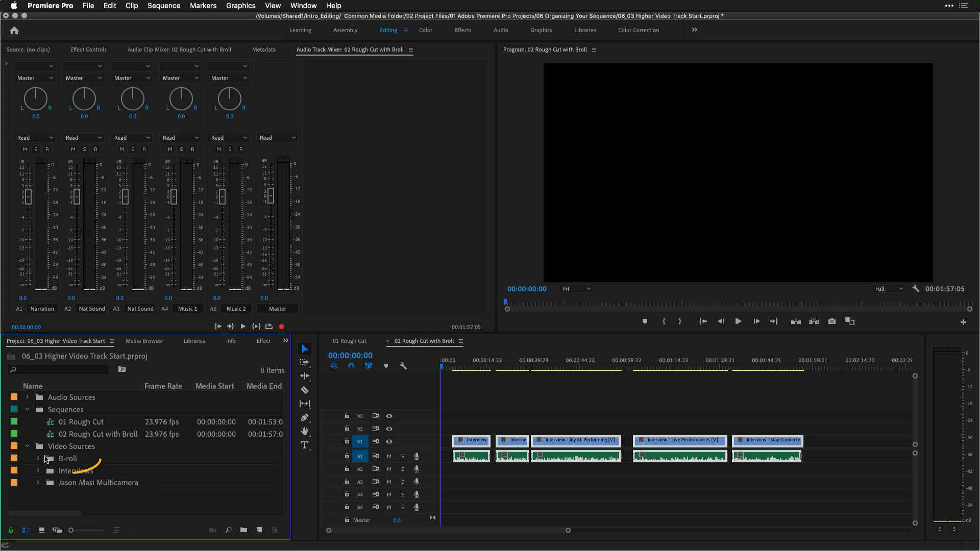
{"action": "double_click", "coordinate": [51, 459]}
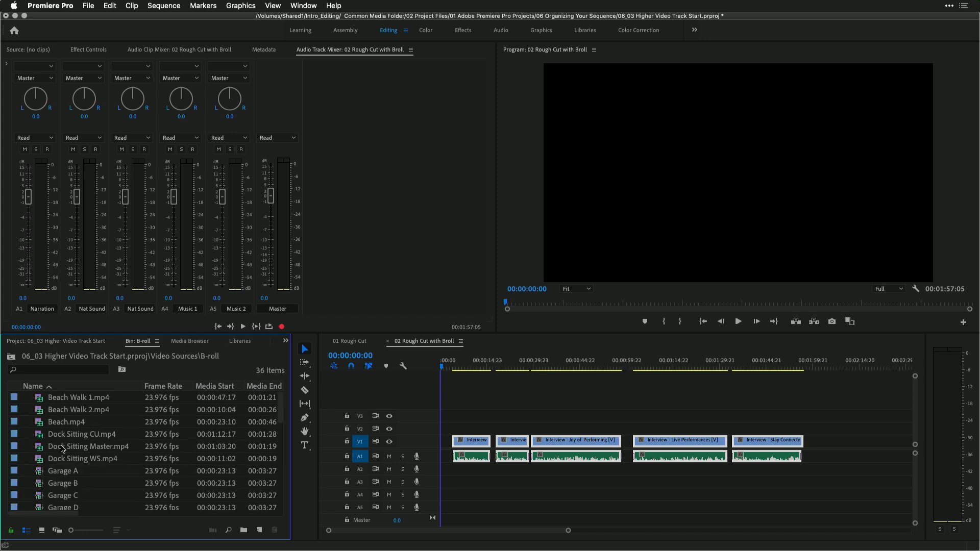
{"action": "left_click_drag", "start_coordinate": [137, 341], "coordinate": [127, 155]}
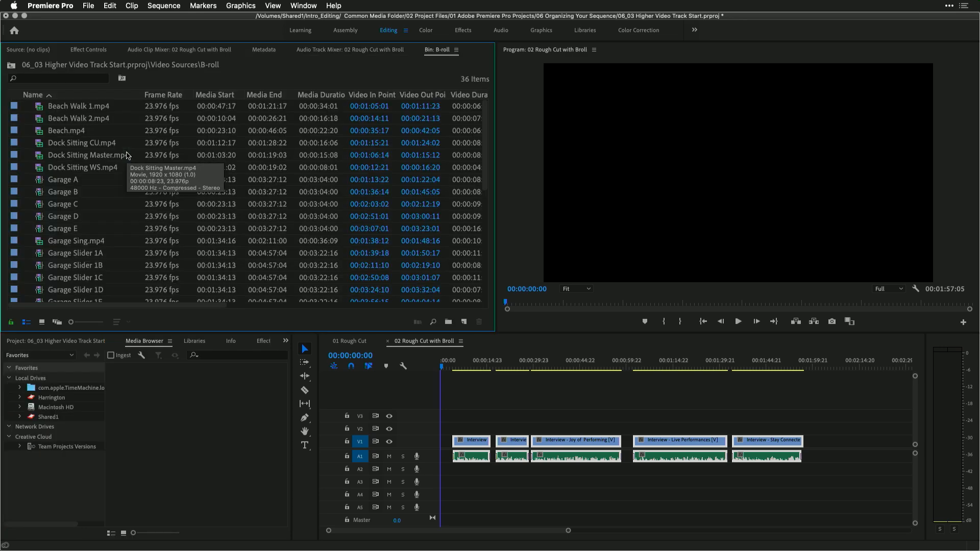
Switch the B-roll bin to icon view and browse its clips
{"action": "left_click", "coordinate": [42, 323]}
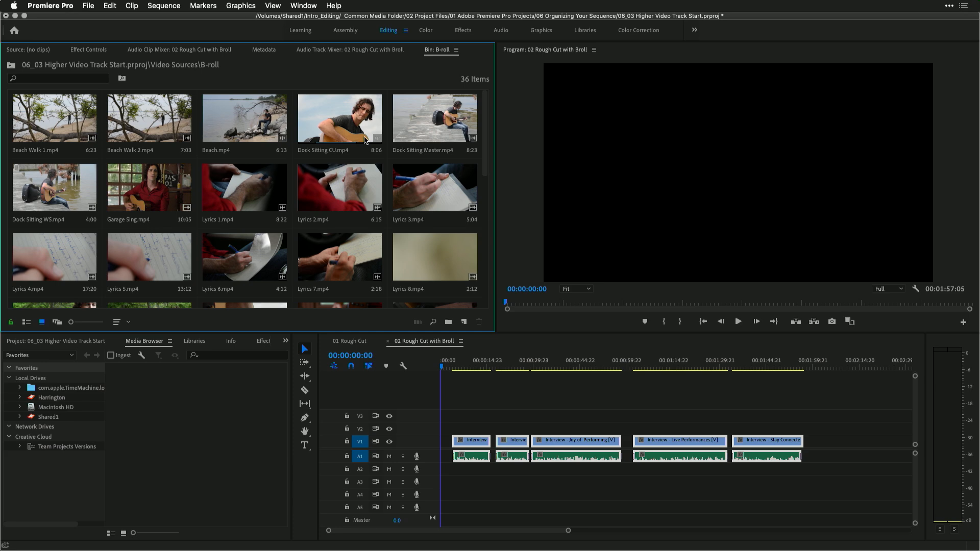
{"action": "scroll", "coordinate": [365, 140], "scroll_direction": "down", "scroll_amount": 10}
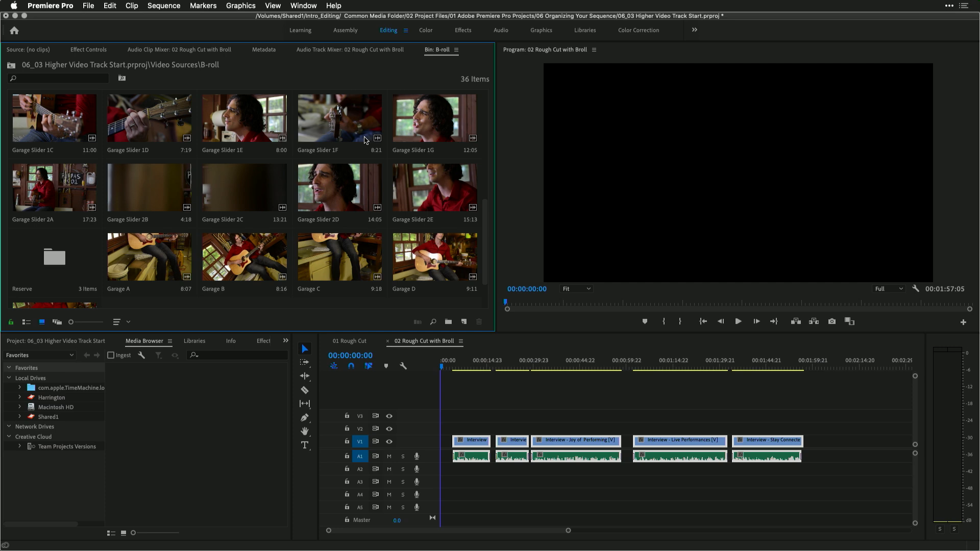
Mark a sequence In point at the start and an Out point at 00:00:09:09
{"action": "scroll", "coordinate": [366, 139], "scroll_direction": "down", "scroll_amount": 2}
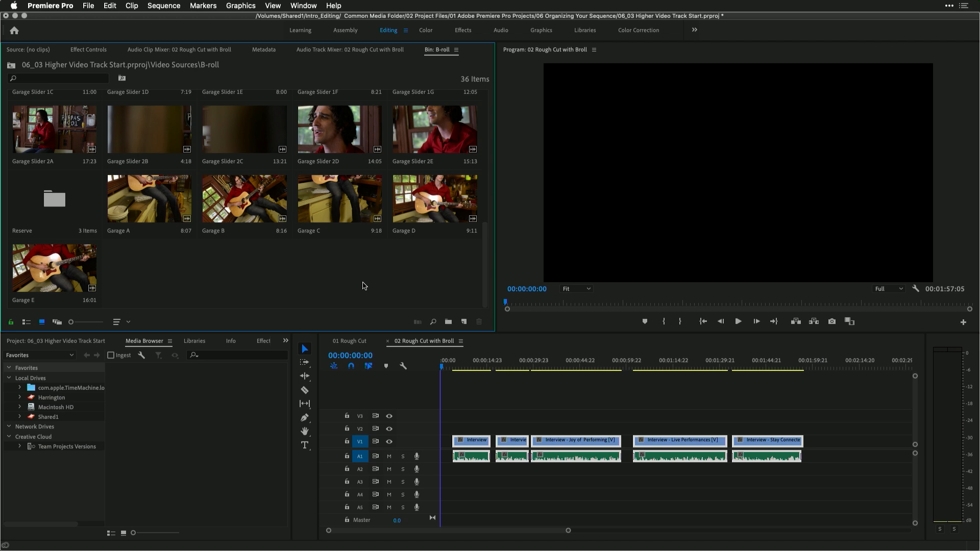
{"action": "left_click", "coordinate": [437, 370]}
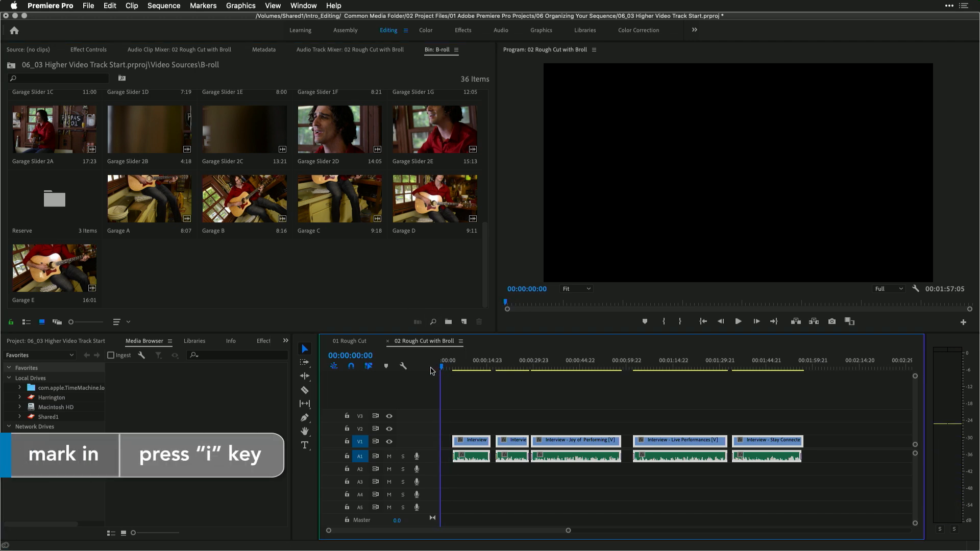
{"action": "key", "text": "i"}
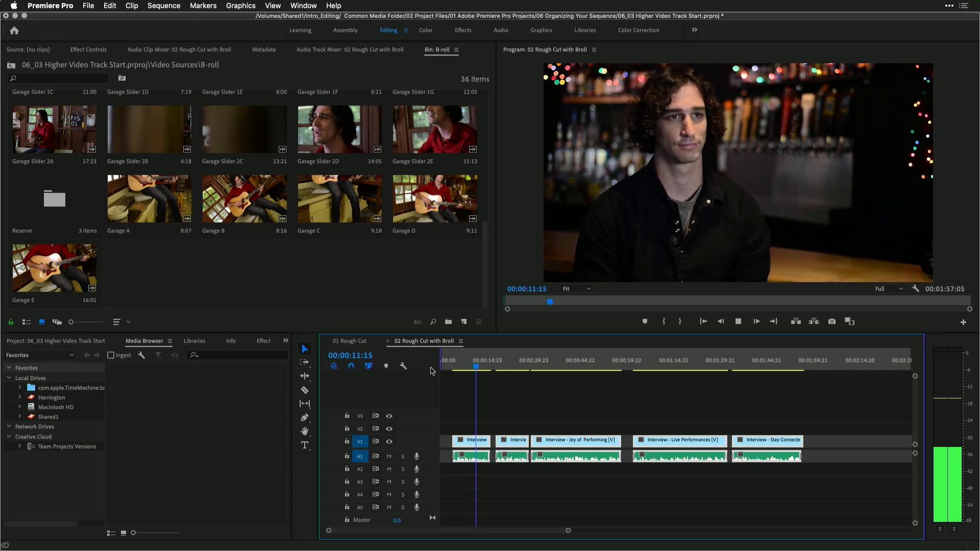
{"action": "key", "text": "space"}
{"action": "left_click", "coordinate": [471, 372]}
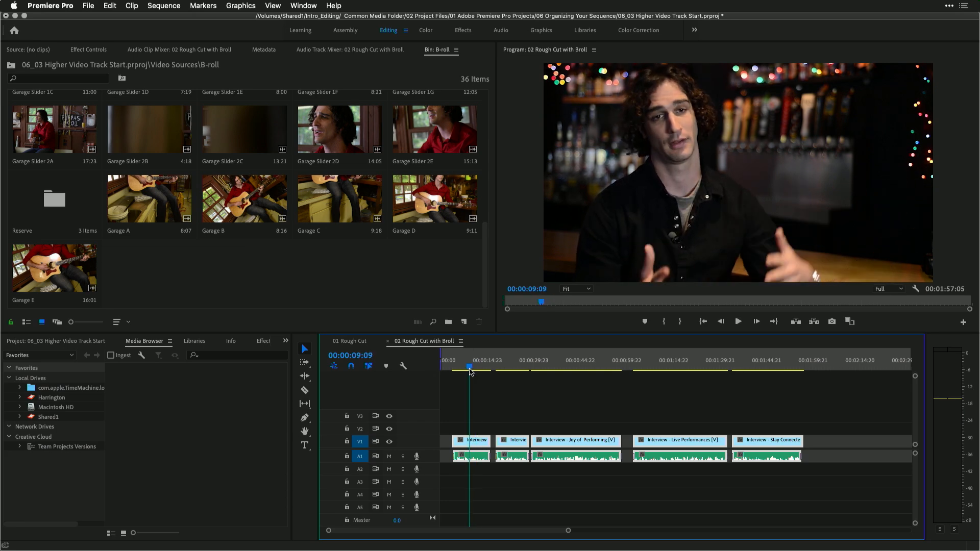
{"action": "key", "text": "o"}
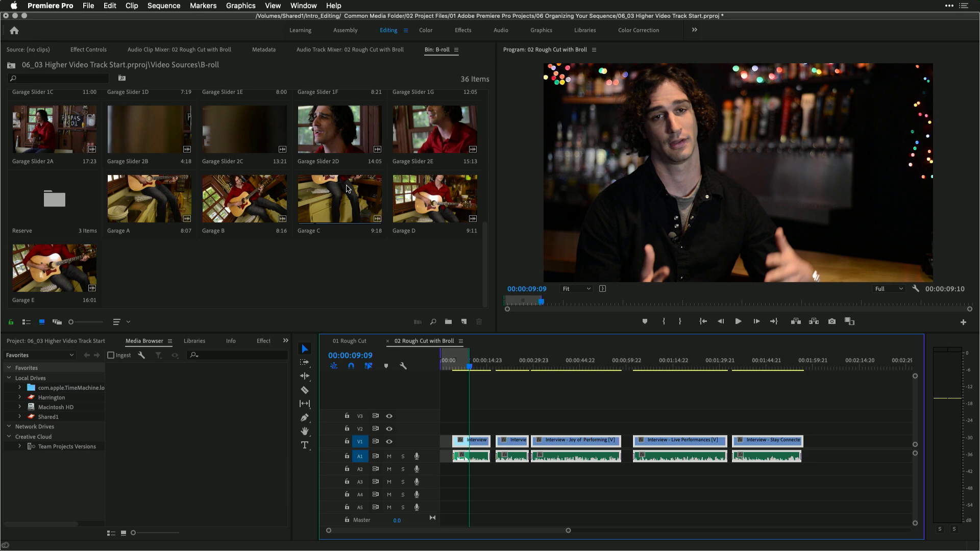
Load Garage Slider 2A into the Source Monitor, patch its video to V2 as the target track, and disable source audio patching
{"action": "double_click", "coordinate": [52, 134]}
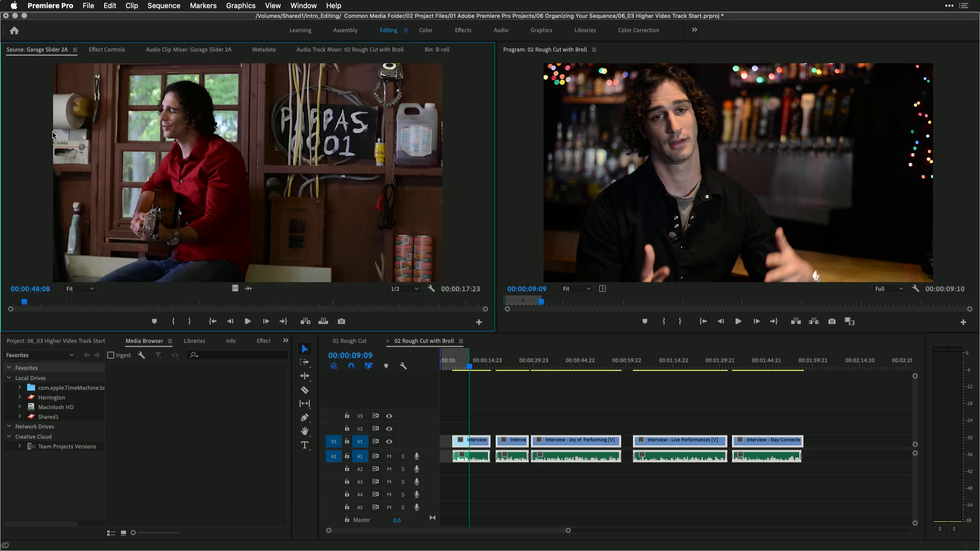
{"action": "left_click_drag", "start_coordinate": [337, 441], "coordinate": [336, 430]}
{"action": "left_click", "coordinate": [359, 429]}
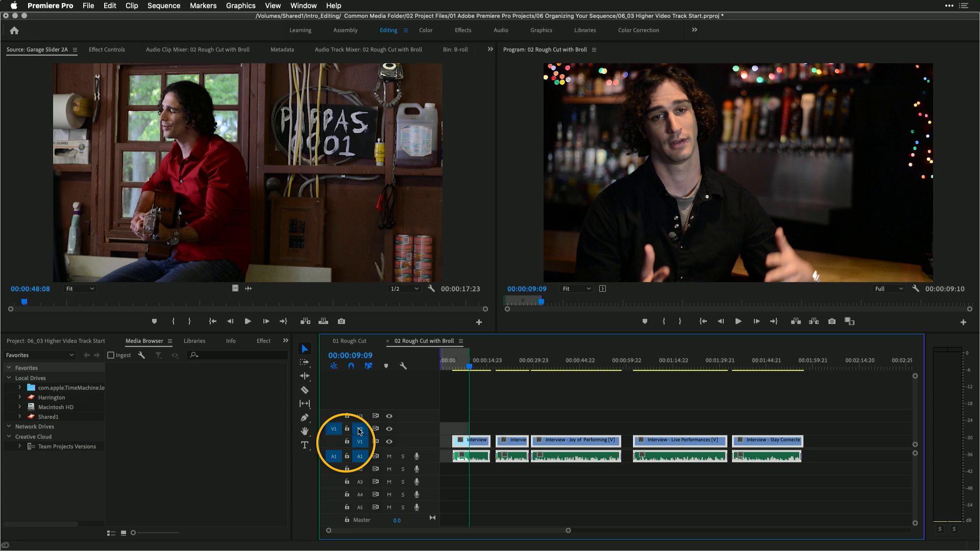
{"action": "left_click", "coordinate": [361, 442]}
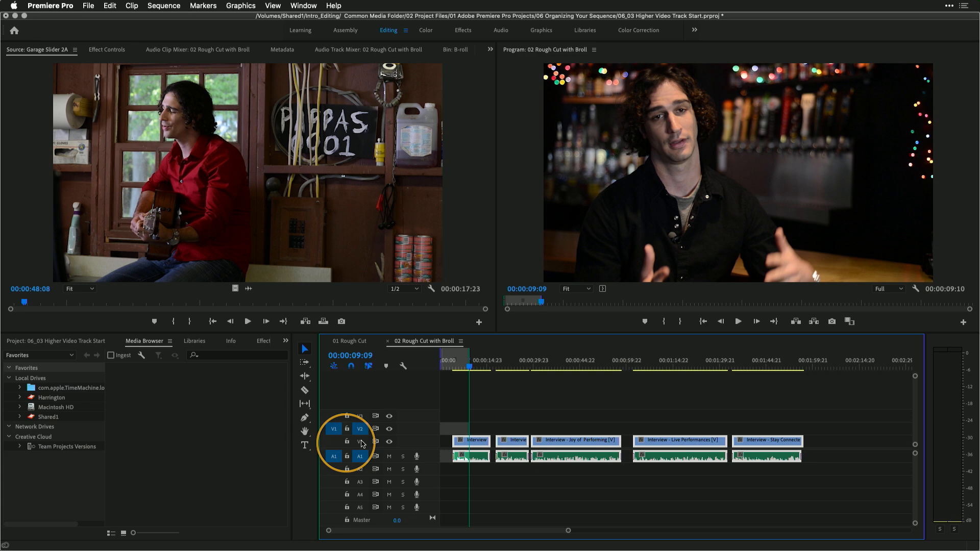
{"action": "left_click_drag", "start_coordinate": [333, 459], "coordinate": [333, 468]}
{"action": "left_click", "coordinate": [358, 469]}
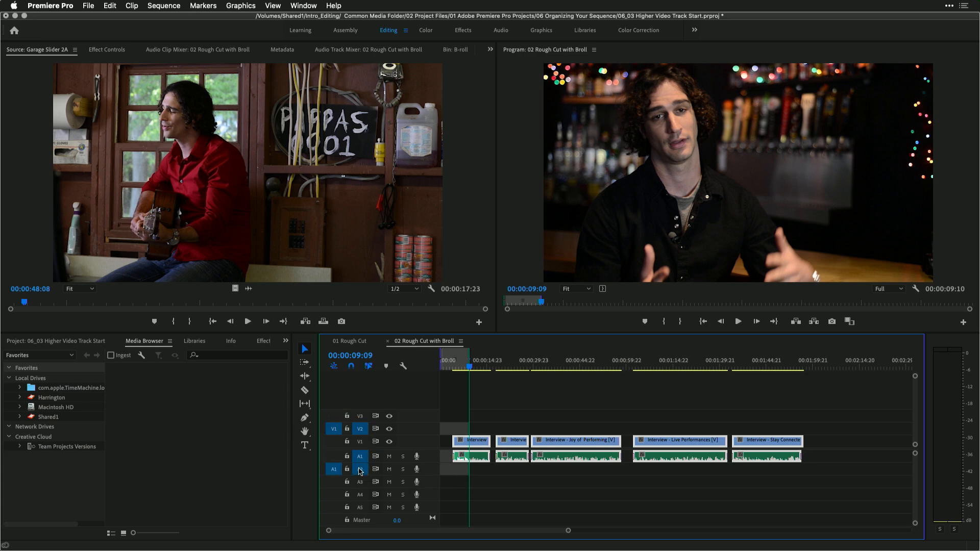
{"action": "left_click", "coordinate": [360, 457]}
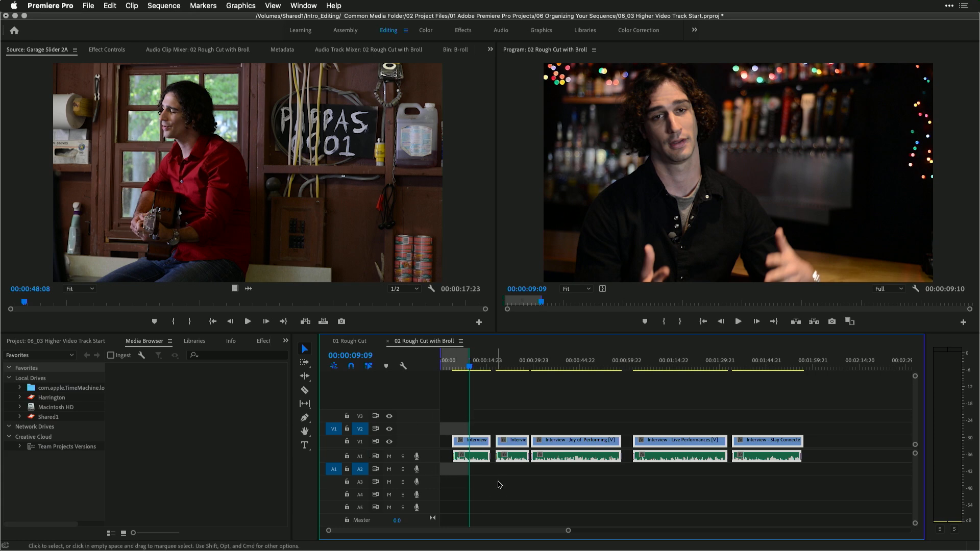
{"action": "left_click", "coordinate": [360, 470]}
{"action": "left_click", "coordinate": [336, 472]}
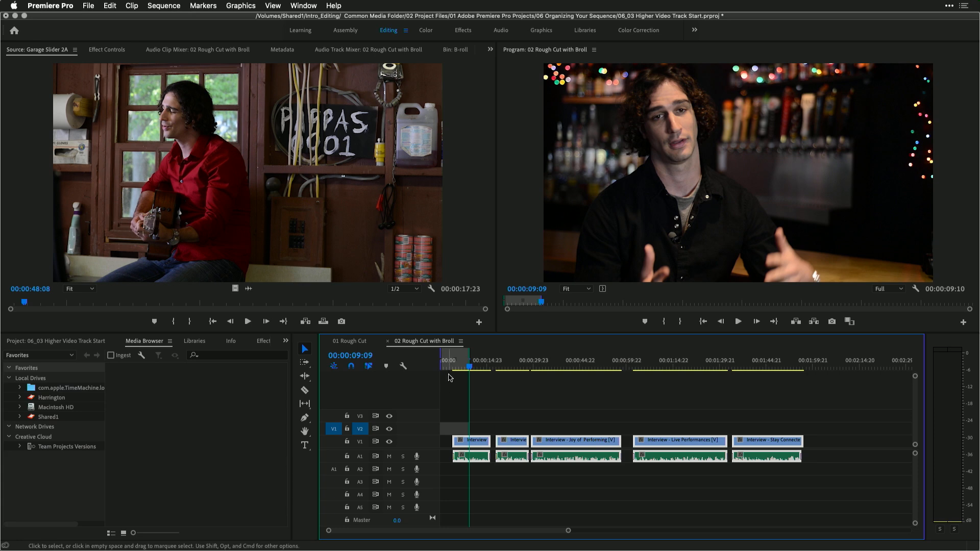
{"action": "left_click_drag", "start_coordinate": [454, 362], "coordinate": [438, 363]}
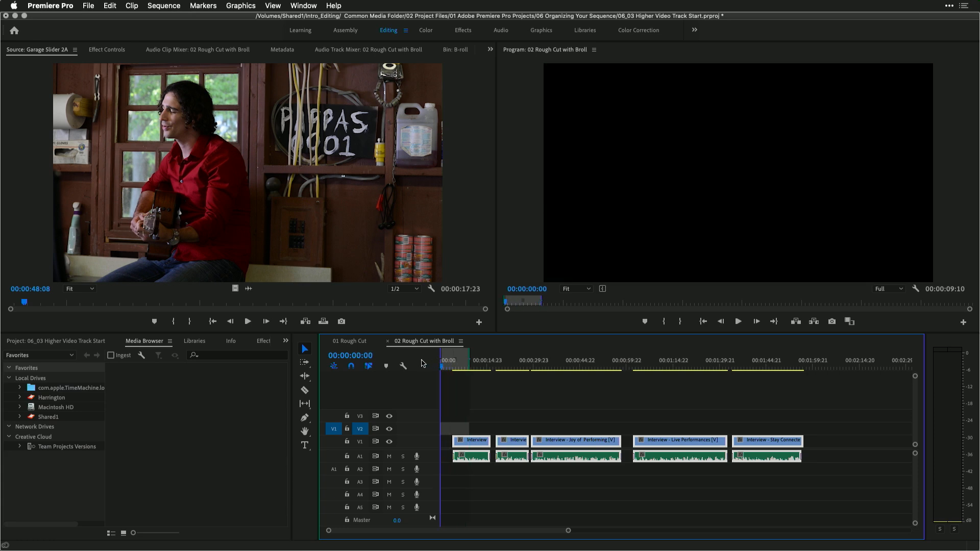
{"action": "left_click", "coordinate": [323, 321]}
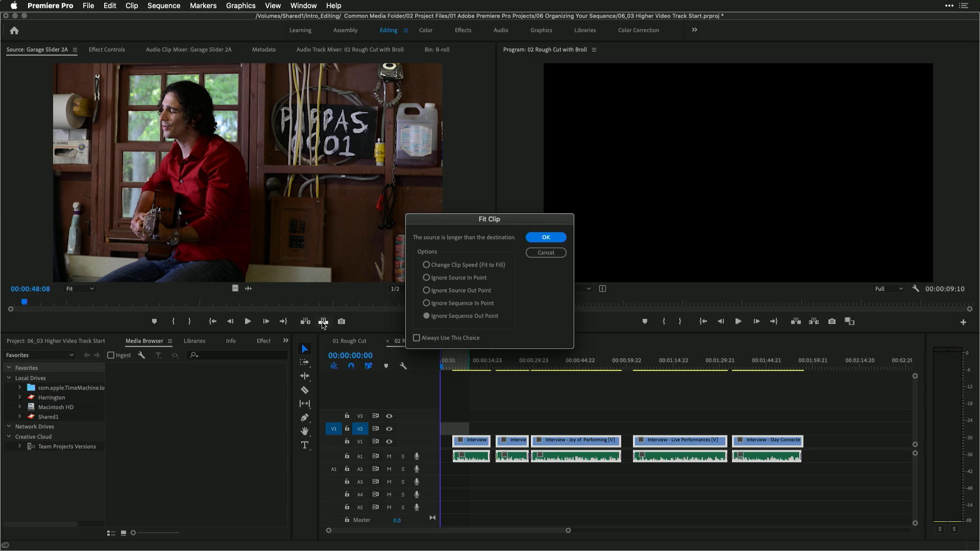
{"action": "left_click", "coordinate": [545, 253]}
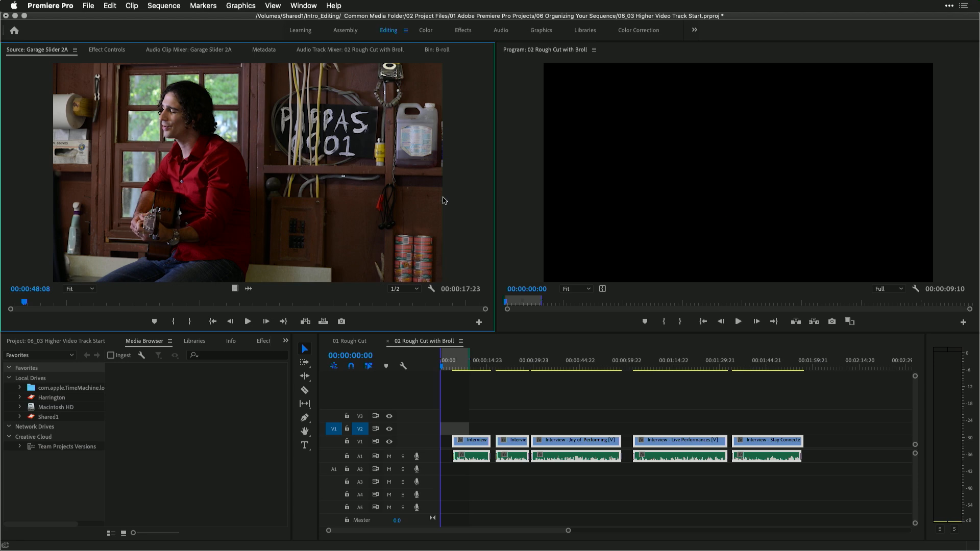
Set a source In point at 00:00:48:22 and overwrite Garage Slider 2A onto V2, choosing Ignore Source Out Point
{"action": "left_click", "coordinate": [33, 301]}
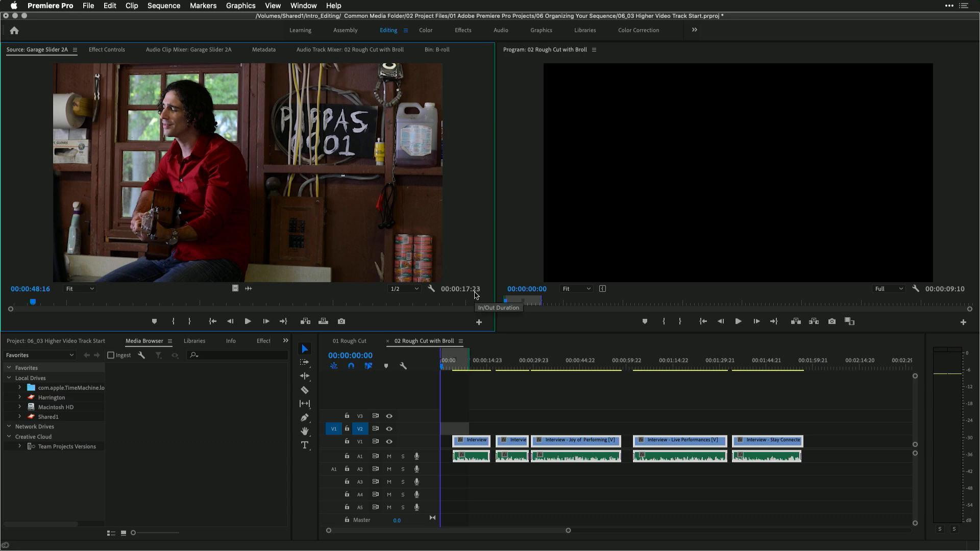
{"action": "left_click", "coordinate": [39, 303]}
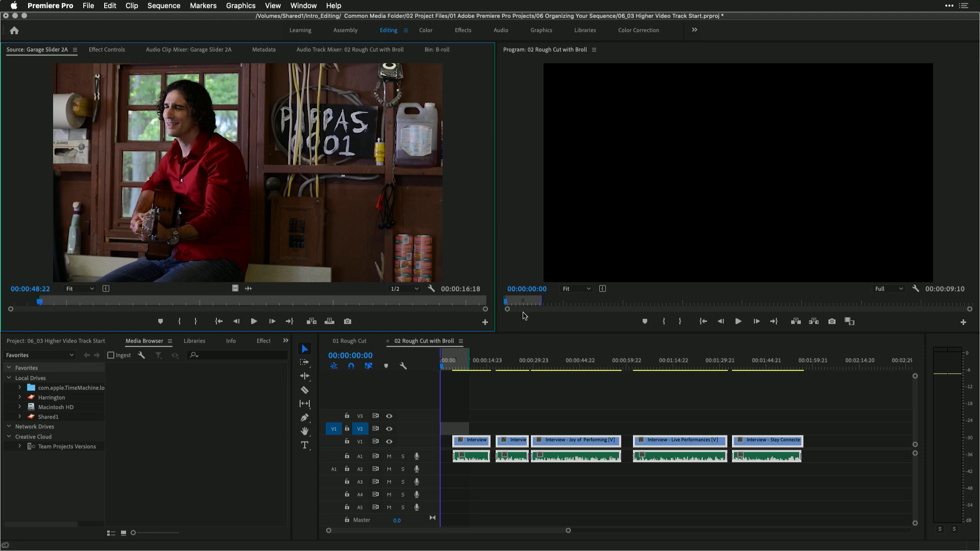
{"action": "left_click", "coordinate": [330, 322]}
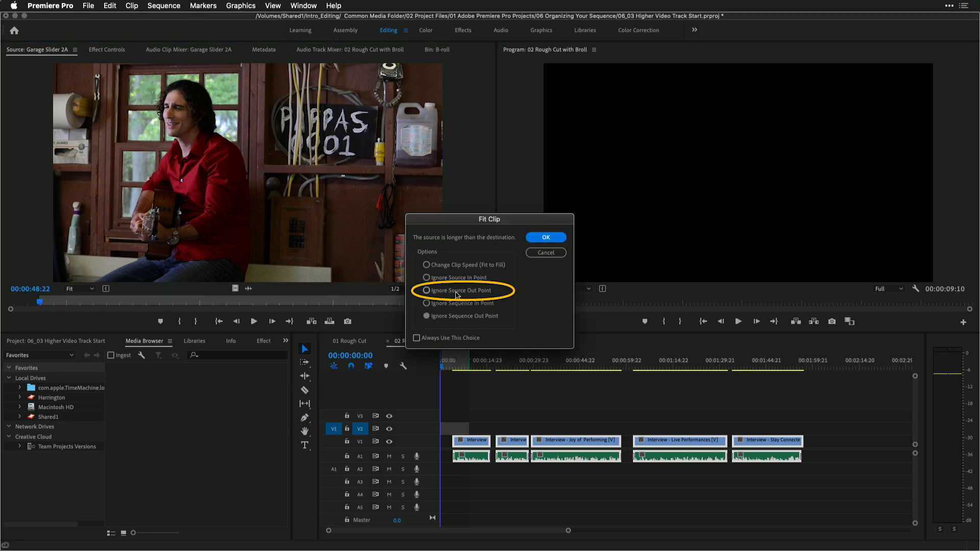
{"action": "left_click", "coordinate": [427, 290]}
{"action": "left_click", "coordinate": [546, 241]}
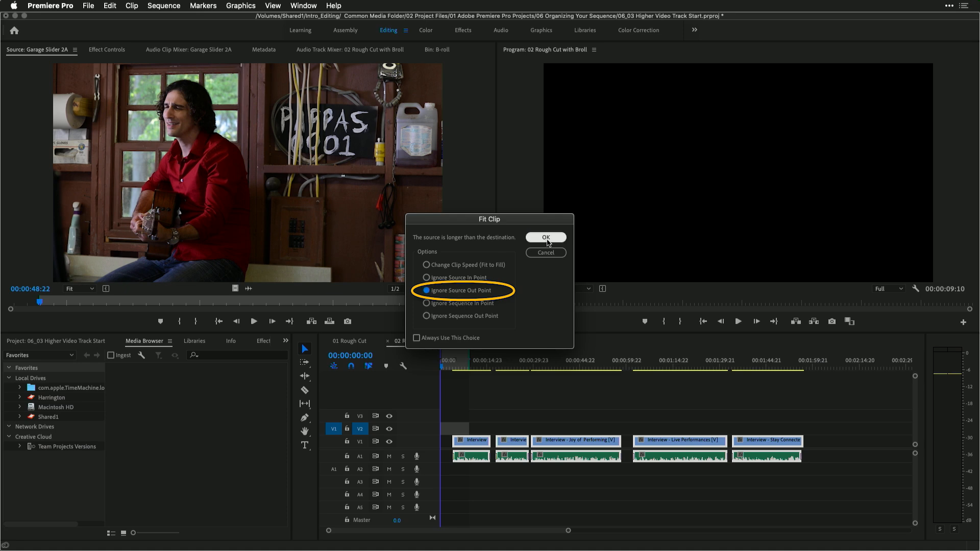
{"action": "left_click", "coordinate": [547, 238]}
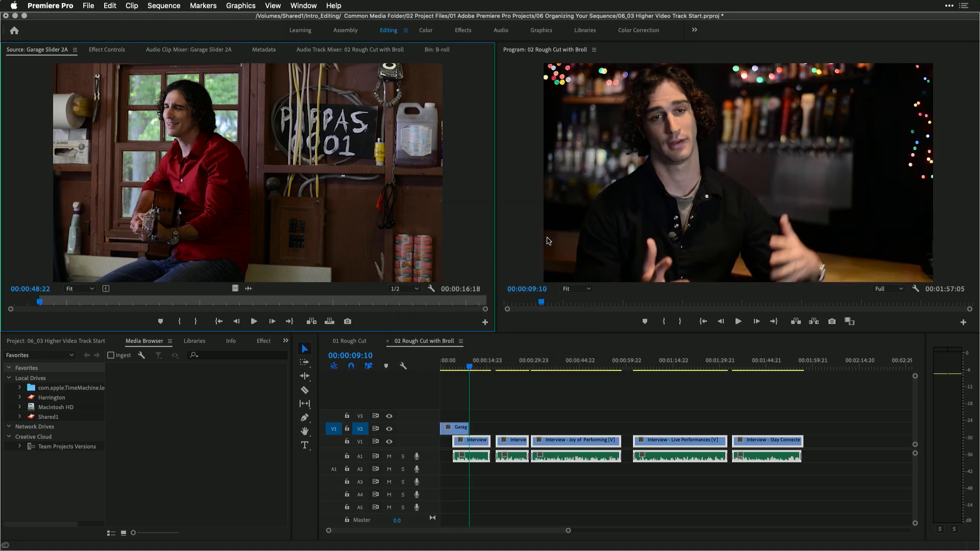
Play back the beginning of the sequence to review the new B-roll clip on V2
{"action": "left_click_drag", "start_coordinate": [454, 366], "coordinate": [402, 367]}
{"action": "key", "text": "space"}
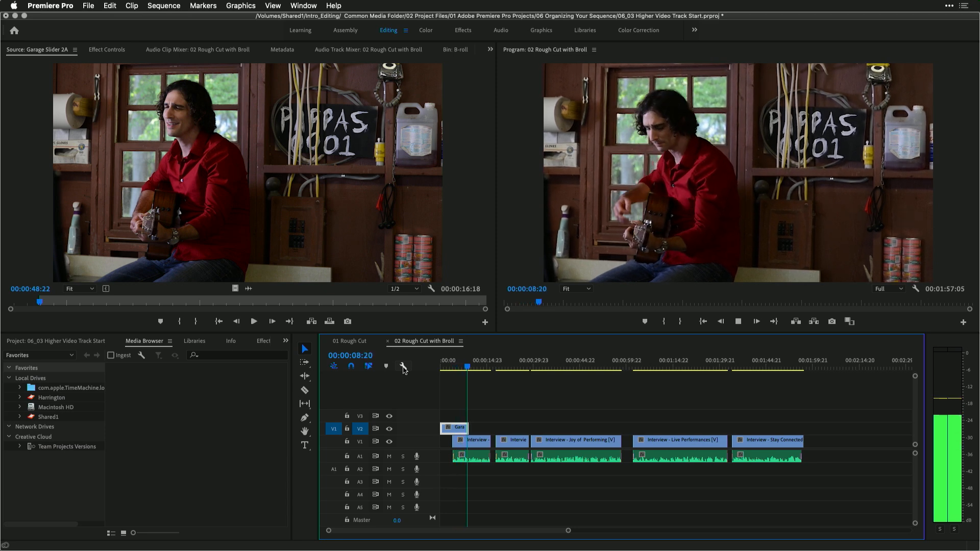
{"action": "key", "text": "space"}
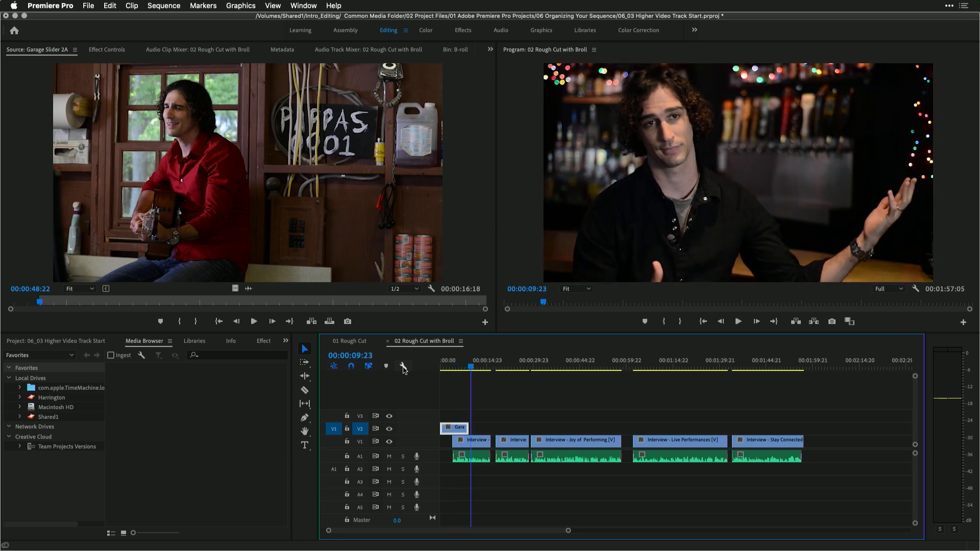
{"action": "key", "text": "="}
{"action": "left_click_drag", "start_coordinate": [468, 363], "coordinate": [431, 364]}
{"action": "key", "text": "space"}
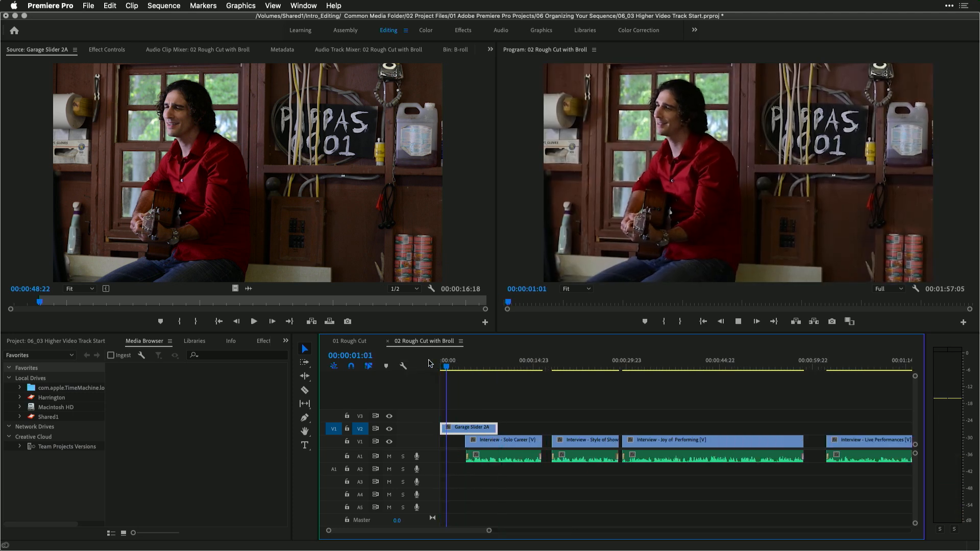
{"action": "key", "text": "space"}
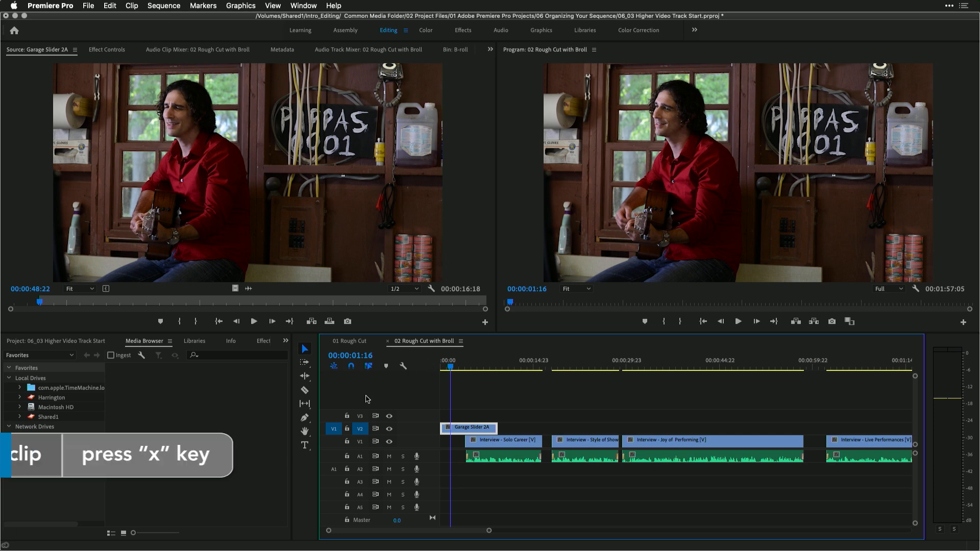
Replace the V2 clip's range with Garage Slider 2A from a source In point of 00:00:51:06, ignoring the source Out point
{"action": "key", "text": "x"}
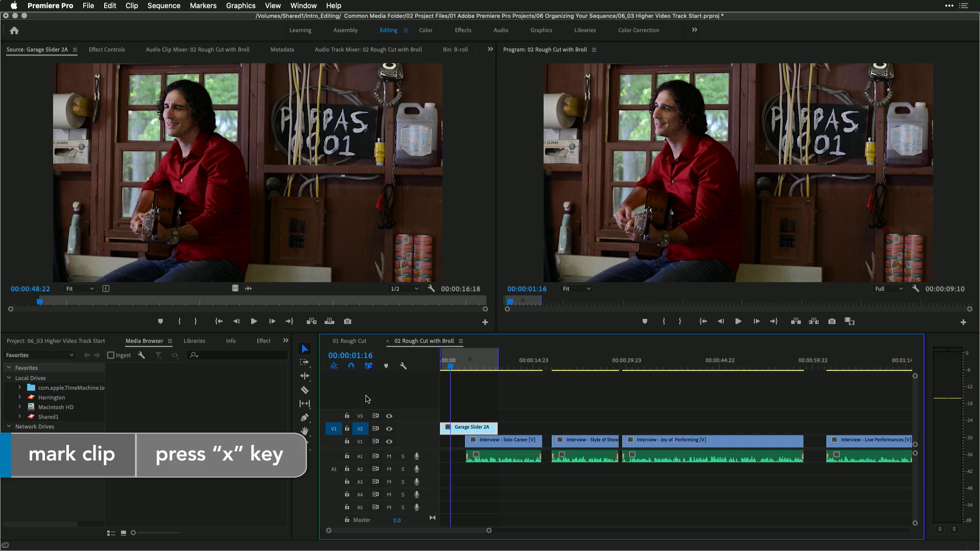
{"action": "left_click_drag", "start_coordinate": [50, 301], "coordinate": [103, 300]}
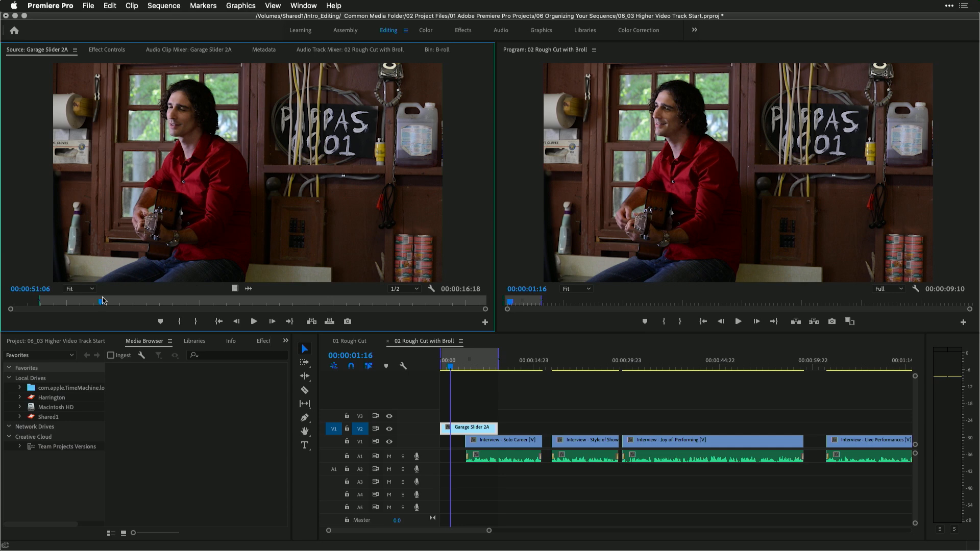
{"action": "key", "text": "i"}
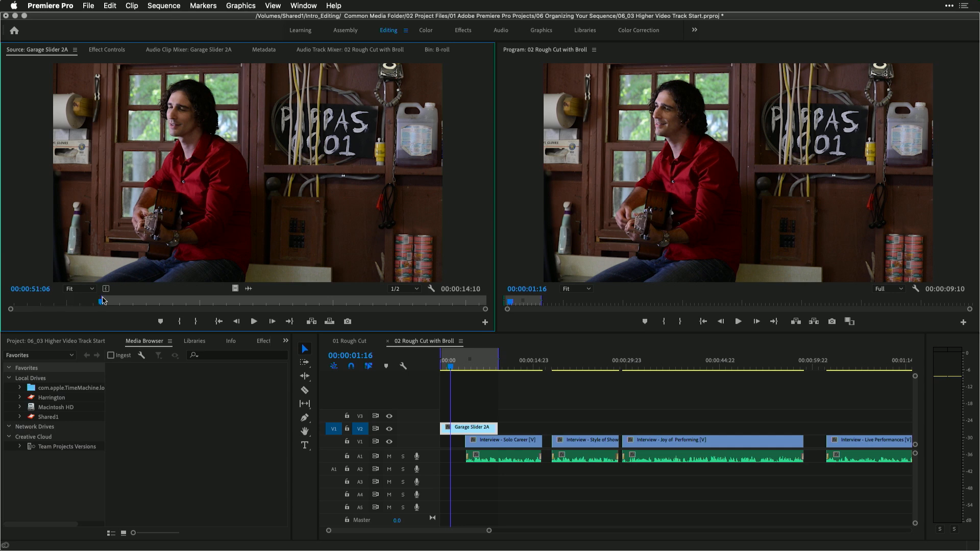
{"action": "left_click", "coordinate": [330, 322]}
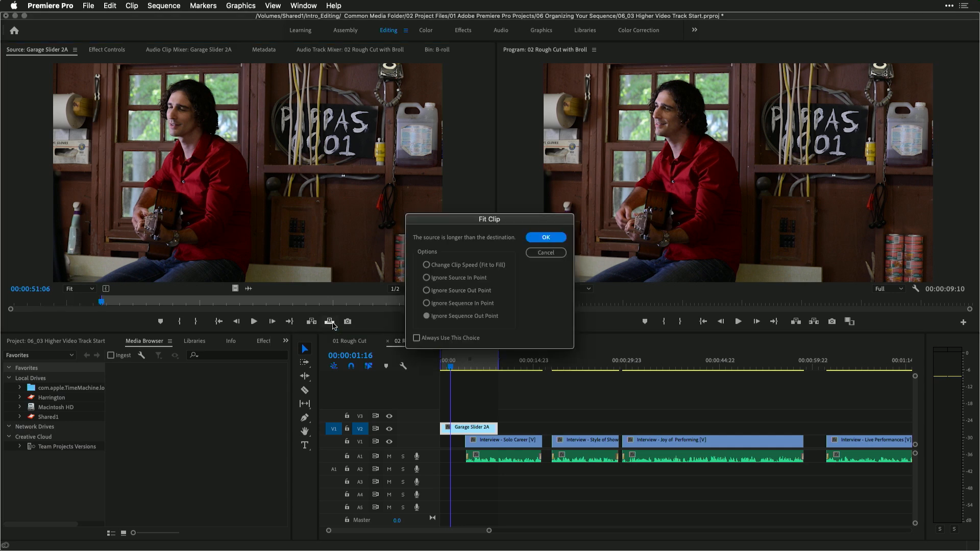
{"action": "left_click", "coordinate": [480, 290]}
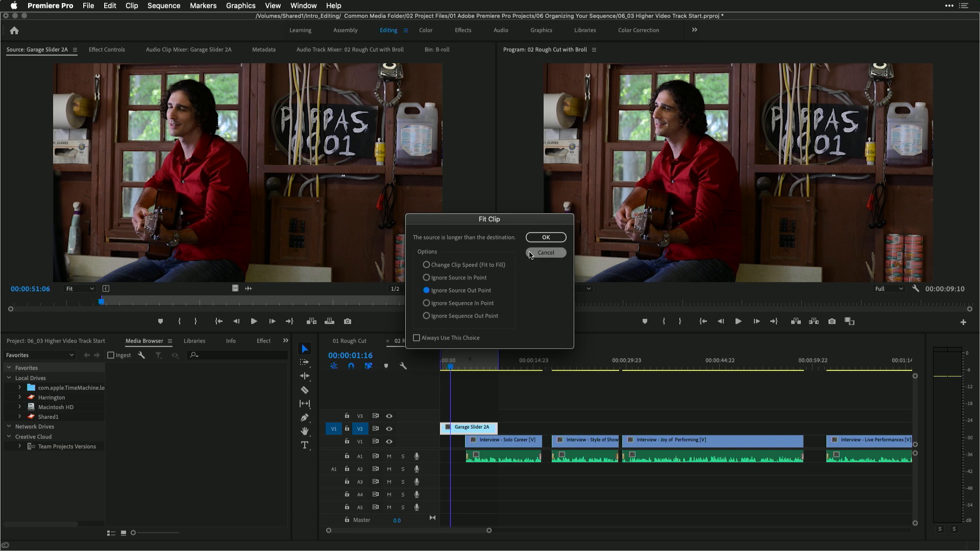
{"action": "left_click", "coordinate": [545, 238]}
Play back the sequence start to review the replaced B-roll shot
{"action": "left_click_drag", "start_coordinate": [456, 362], "coordinate": [420, 369]}
{"action": "key", "text": "space"}
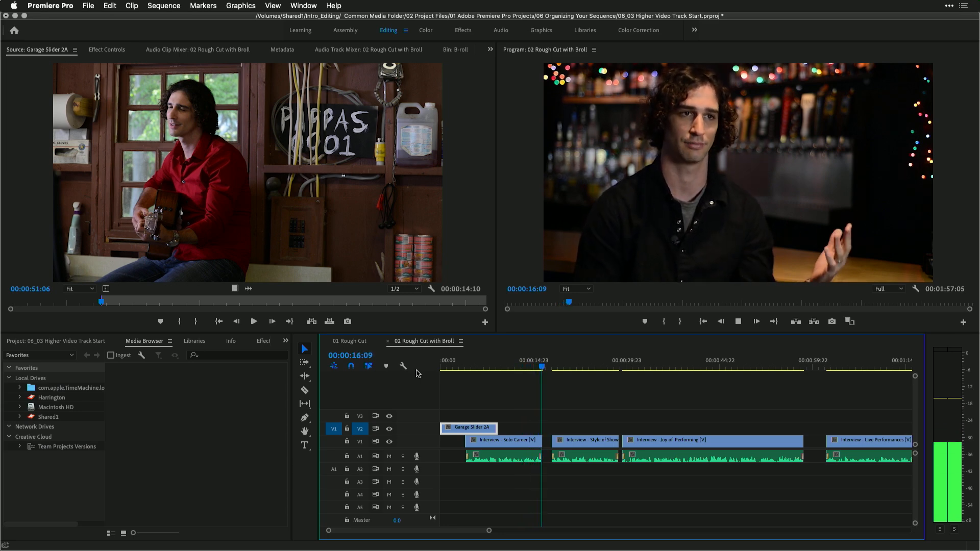
{"action": "key", "text": "space"}
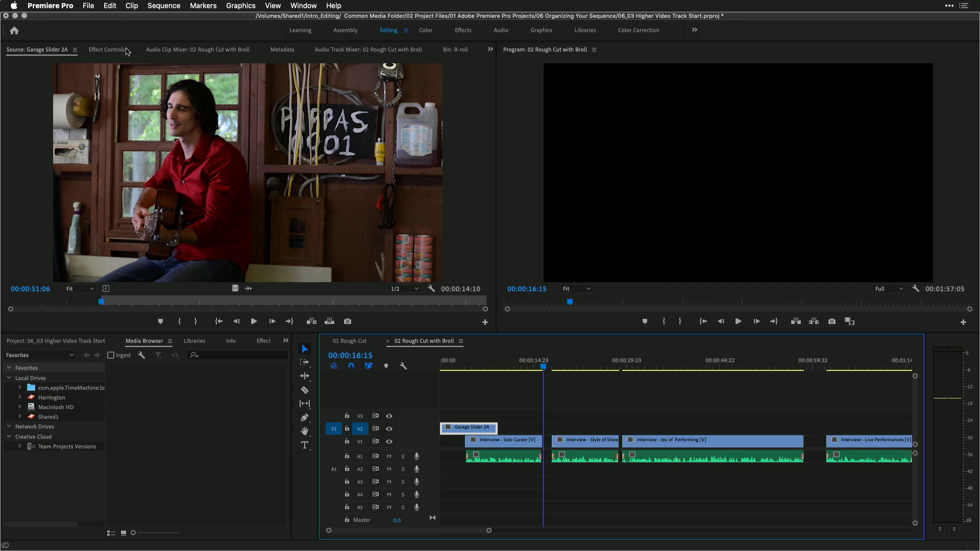
Return to the B-roll bin and mark a sequence Out point at 00:00:21:03 and In point at 00:00:14:19
{"action": "left_click", "coordinate": [455, 49]}
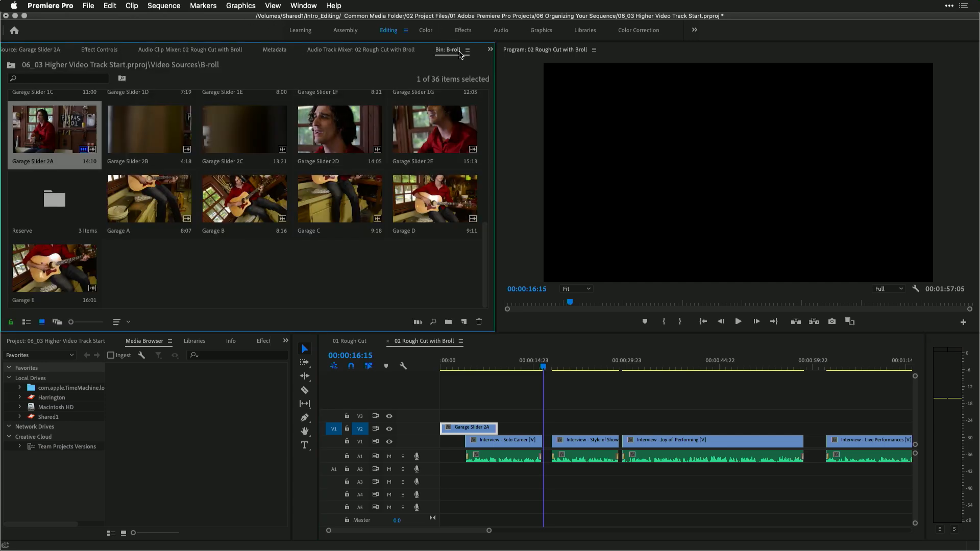
{"action": "left_click", "coordinate": [606, 229]}
{"action": "key", "text": "space"}
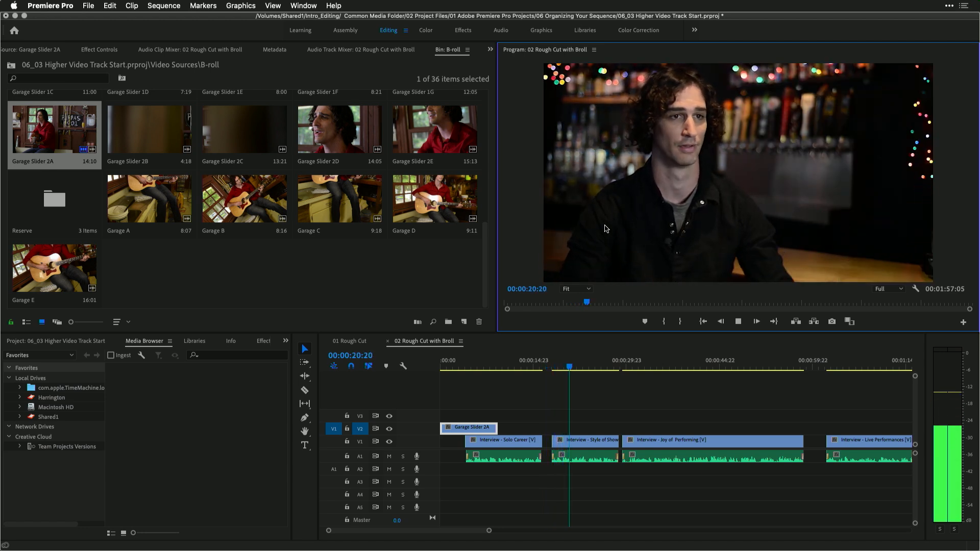
{"action": "key", "text": "space"}
{"action": "key", "text": "o"}
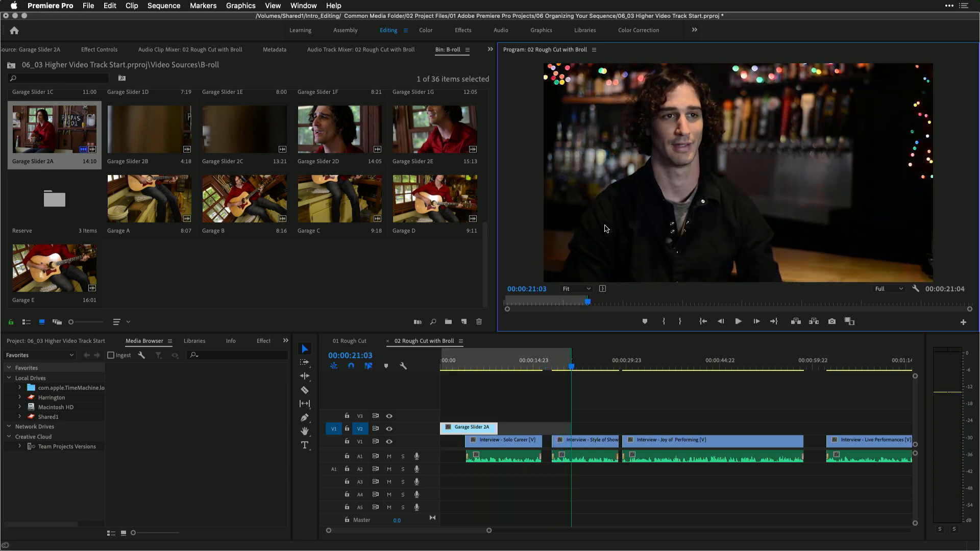
{"action": "left_click", "coordinate": [531, 363]}
{"action": "key", "text": "space"}
{"action": "key", "text": "space"}
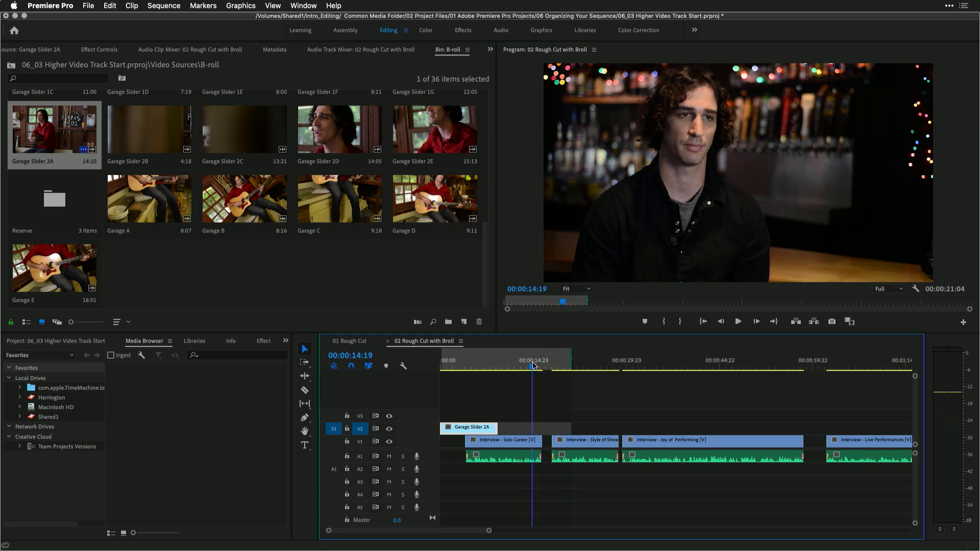
{"action": "key", "text": "i"}
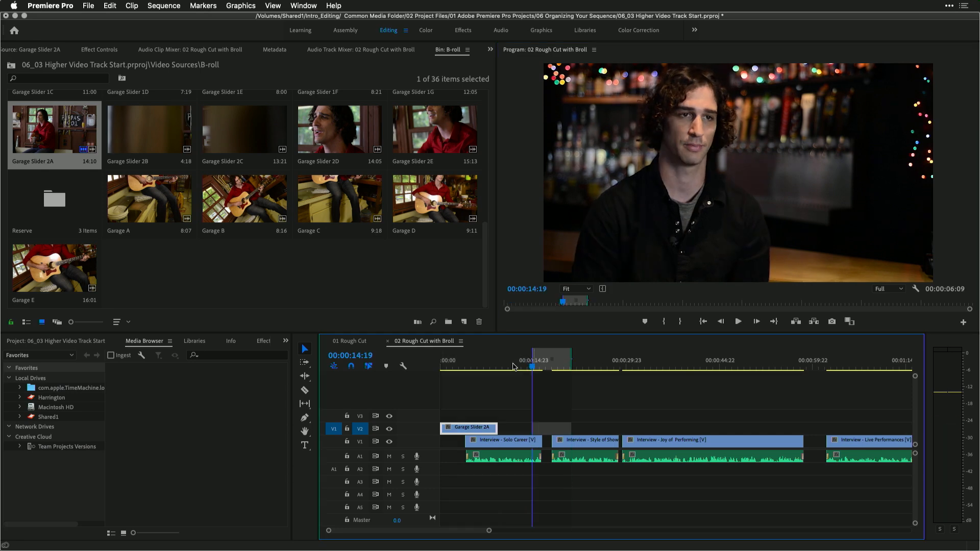
Open the Jason Masi Multicamera bin from Video Sources and preview C1_Master.mov in the Source Monitor
{"action": "scroll", "coordinate": [354, 295], "scroll_direction": "up", "scroll_amount": 8}
{"action": "scroll", "coordinate": [353, 294], "scroll_direction": "down", "scroll_amount": 8}
{"action": "left_click", "coordinate": [9, 65]}
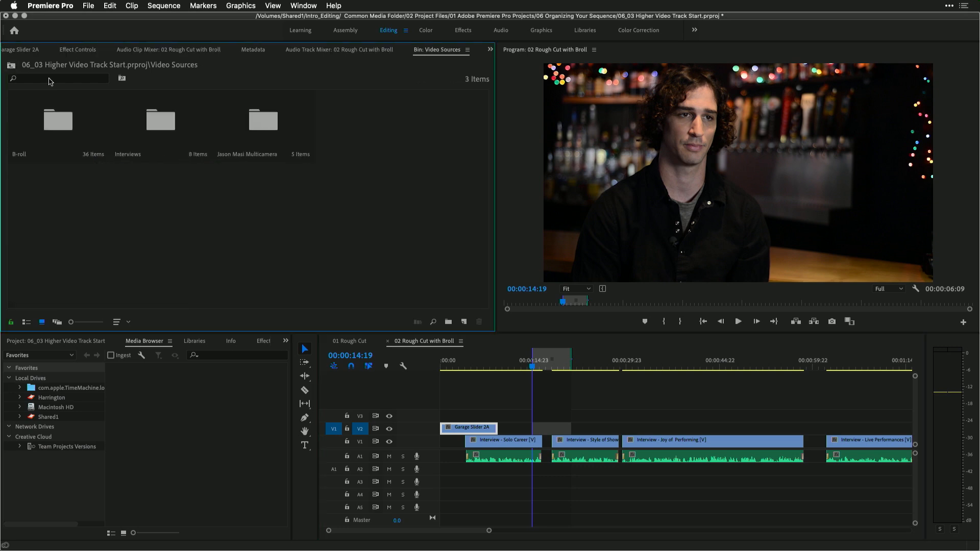
{"action": "double_click", "coordinate": [264, 113]}
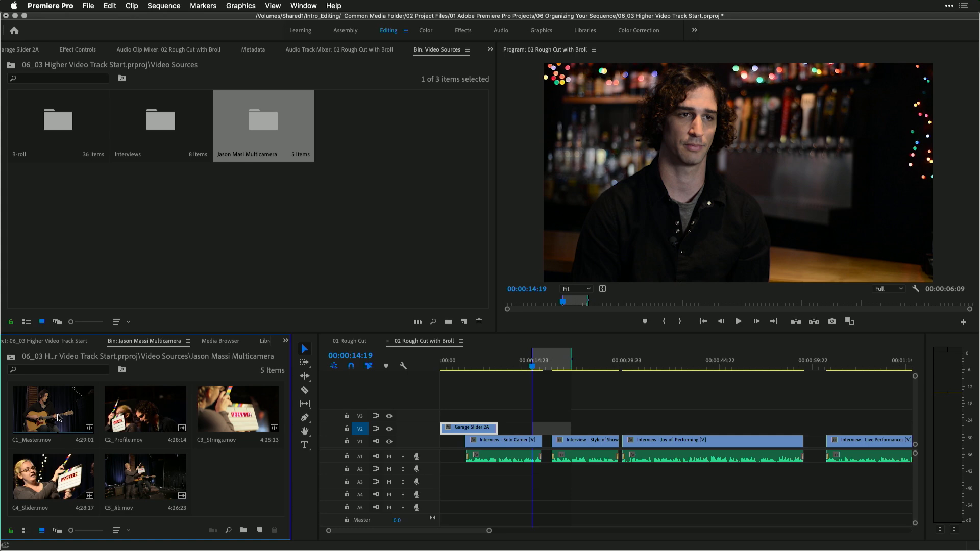
{"action": "double_click", "coordinate": [58, 418]}
{"action": "left_click_drag", "start_coordinate": [61, 301], "coordinate": [106, 303]}
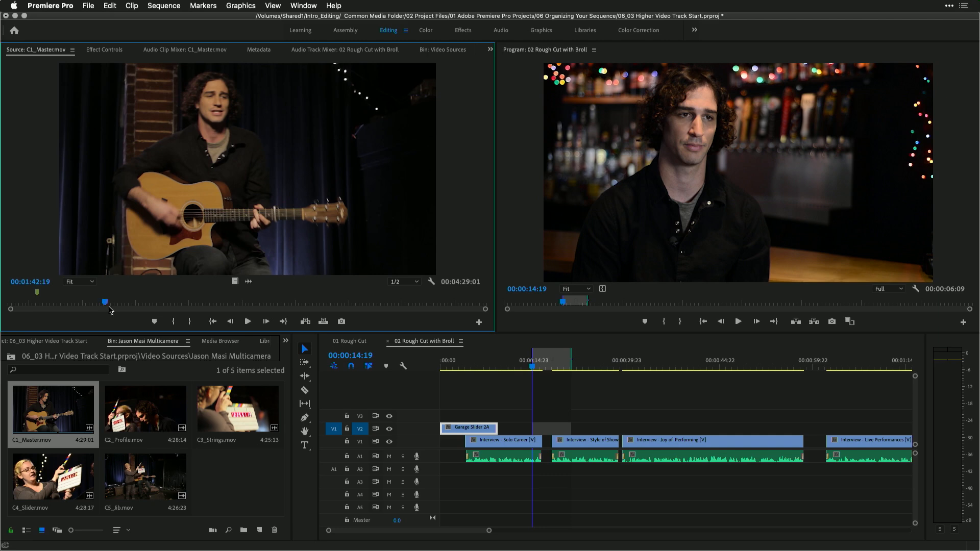
Load C5_Jib.mov, mark a source In point at 12:26:23:07, and overwrite it onto V2 in the marked sequence range
{"action": "double_click", "coordinate": [134, 486]}
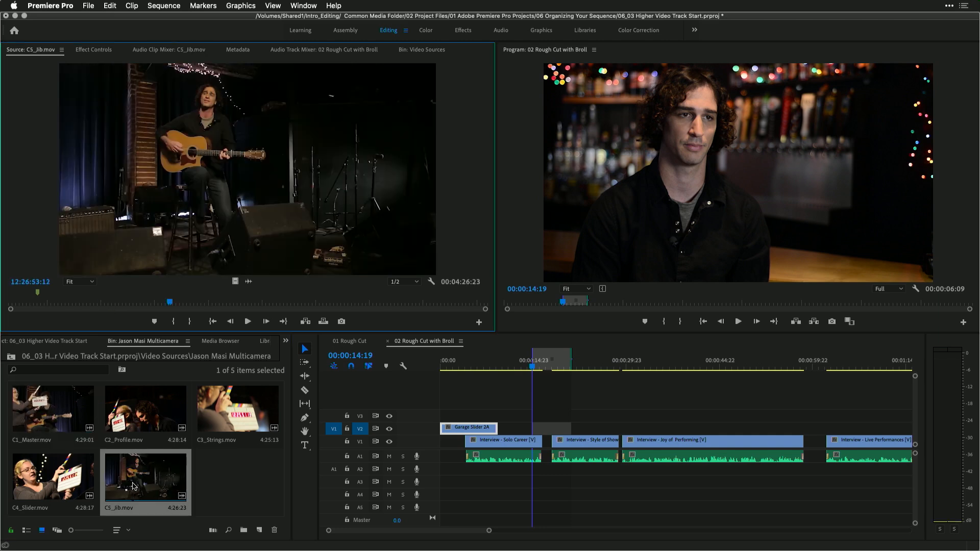
{"action": "left_click_drag", "start_coordinate": [131, 304], "coordinate": [116, 307]}
{"action": "key", "text": "i"}
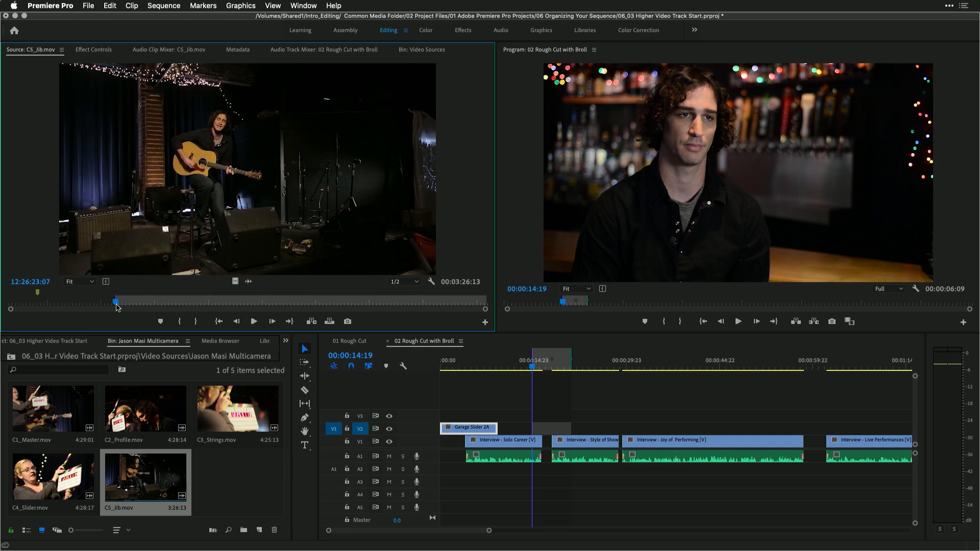
{"action": "left_click", "coordinate": [329, 322]}
Play back the sequence around the new C5_Jib.mov shot to review it
{"action": "left_click", "coordinate": [522, 362]}
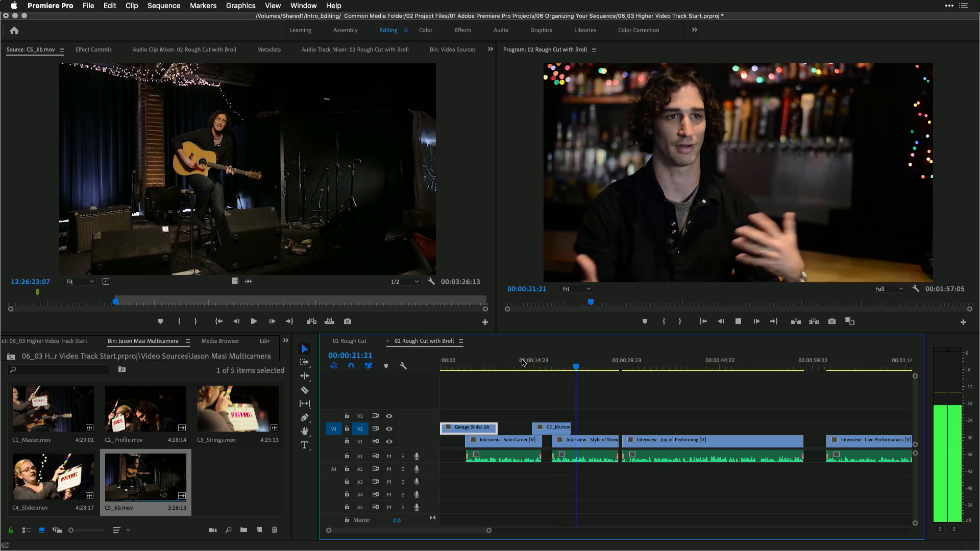
{"action": "key", "text": "space"}
{"action": "left_click", "coordinate": [552, 363]}
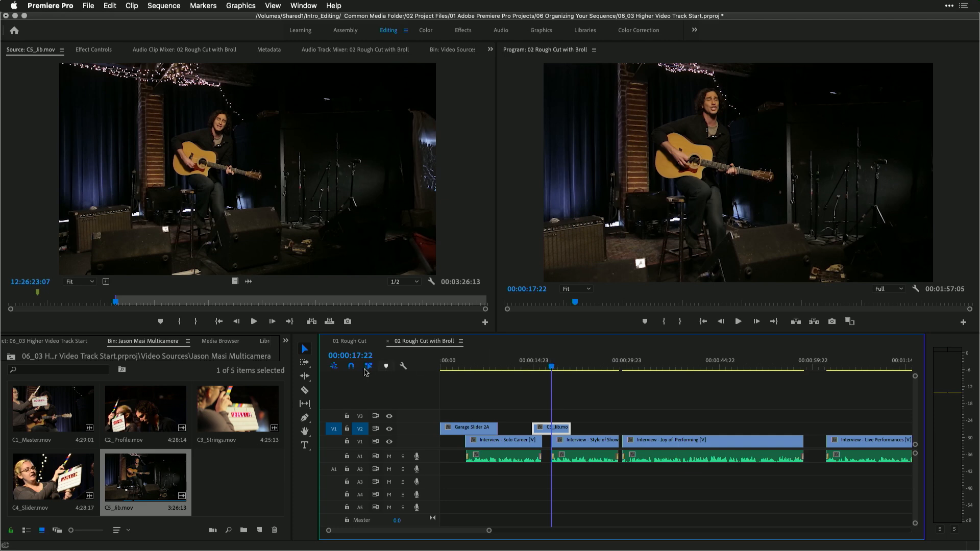
Slip the C5_Jib.mov clip on V2 by +00:00:02:19 with the Slip tool
{"action": "left_click", "coordinate": [305, 406]}
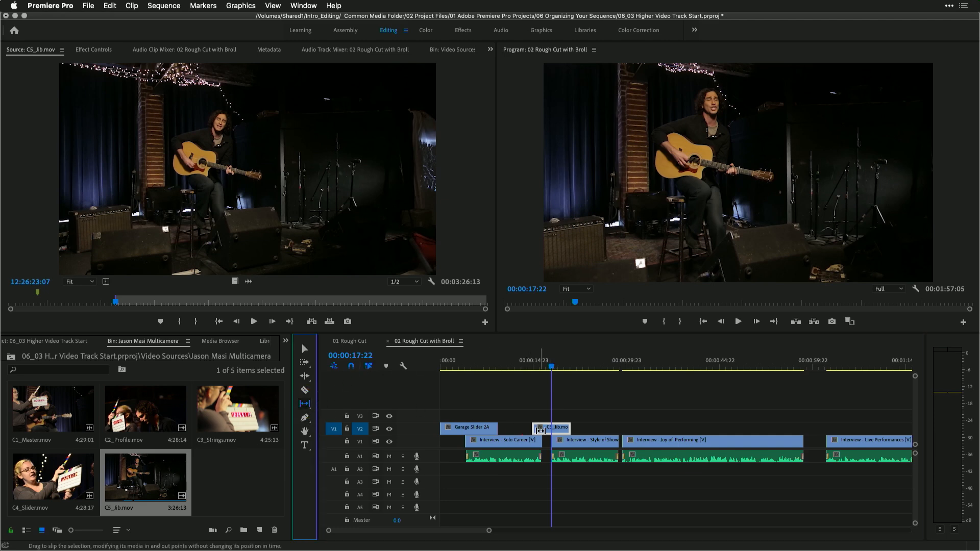
{"action": "left_click_drag", "start_coordinate": [548, 429], "coordinate": [565, 430]}
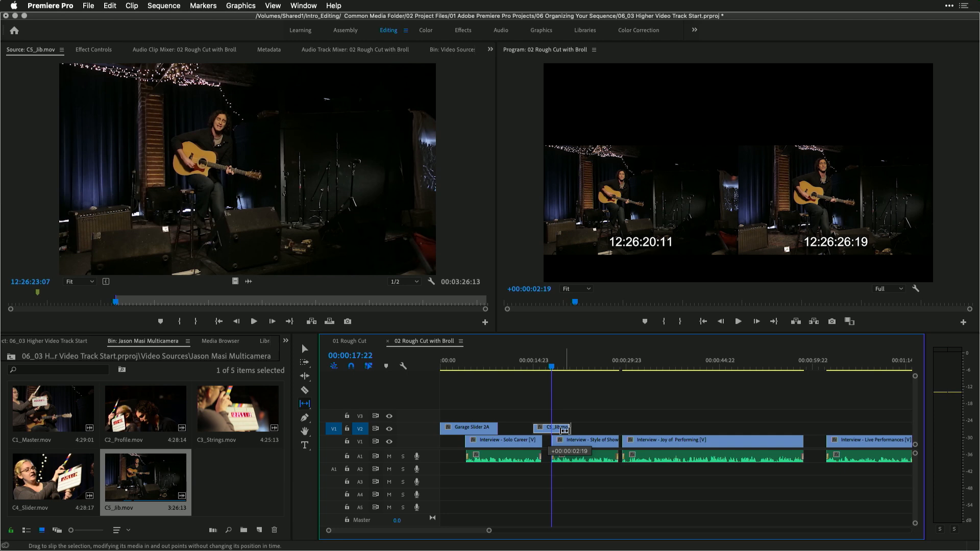
{"action": "left_click_drag", "start_coordinate": [558, 430], "coordinate": [557, 431]}
Play back the slipped C5_Jib.mov shot from its start to review it
{"action": "left_click", "coordinate": [529, 362]}
{"action": "key", "text": "space"}
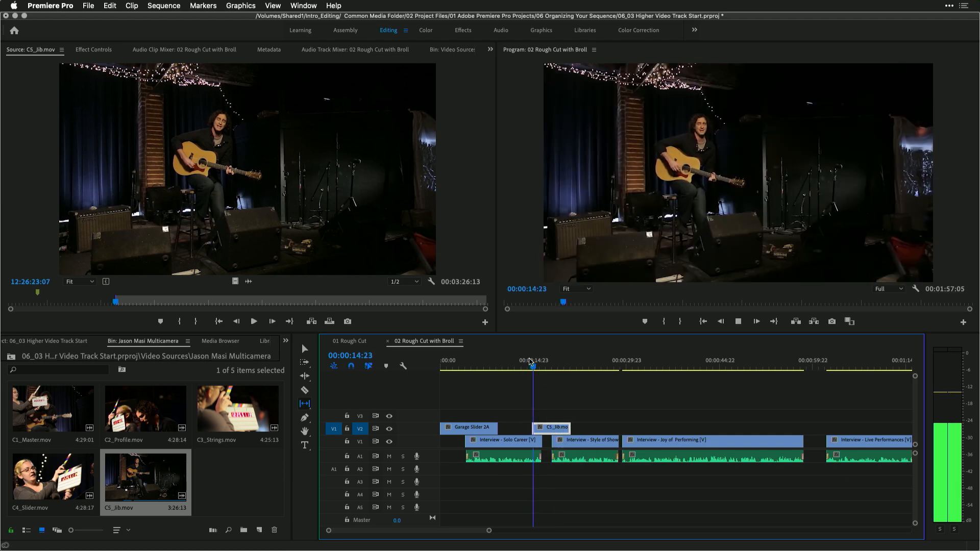
{"action": "key", "text": "space"}
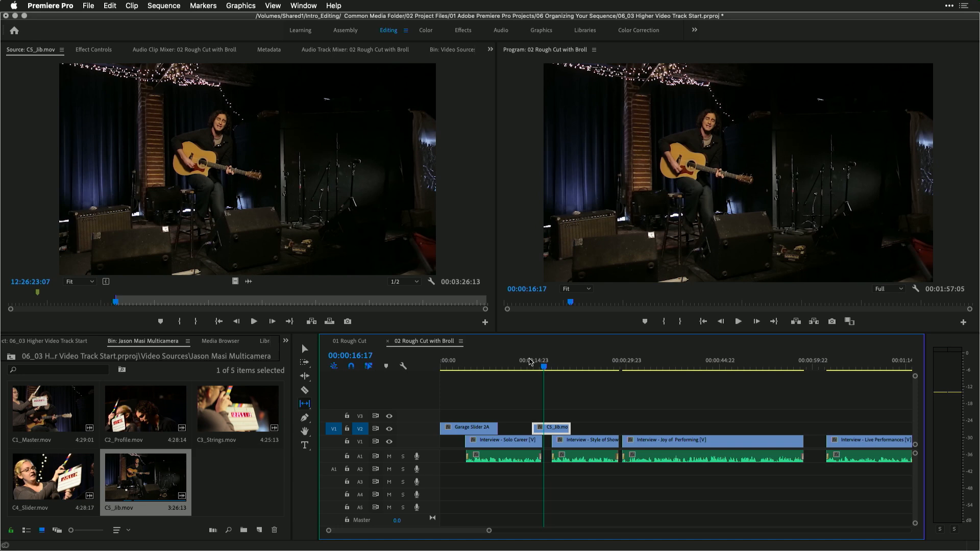
Slip the C5_Jib.mov clip by -00:00:03:04 and play it back from its start
{"action": "left_click_drag", "start_coordinate": [554, 428], "coordinate": [550, 427]}
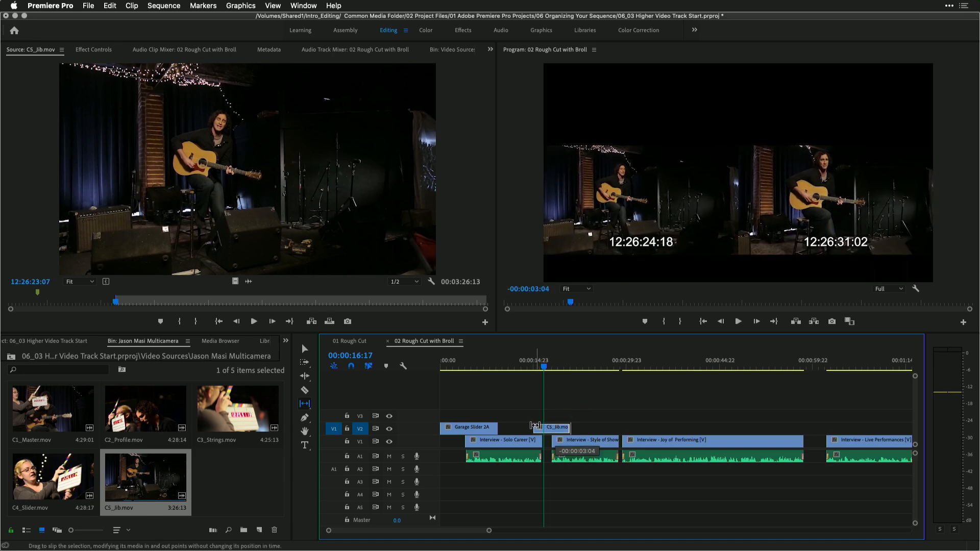
{"action": "left_click_drag", "start_coordinate": [535, 426], "coordinate": [534, 425]}
{"action": "left_click", "coordinate": [529, 364]}
{"action": "key", "text": "space"}
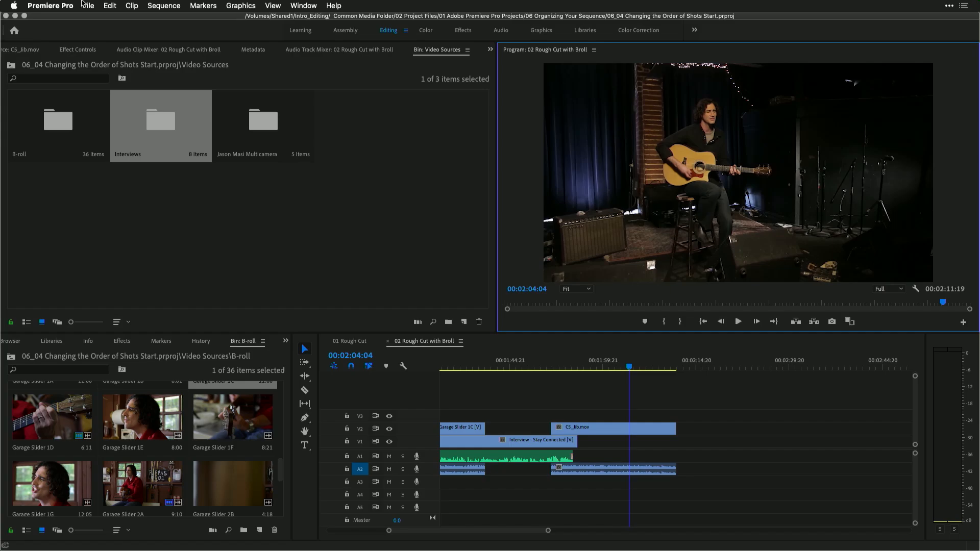
Close the current project and open the 06_04 Changing the Order of Shots Start project
{"action": "left_click", "coordinate": [89, 5]}
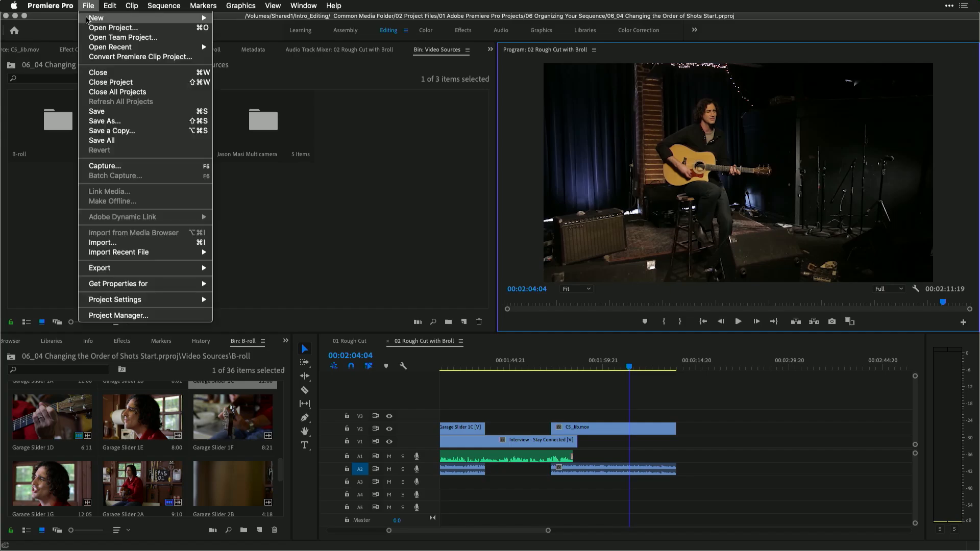
{"action": "left_click", "coordinate": [94, 83]}
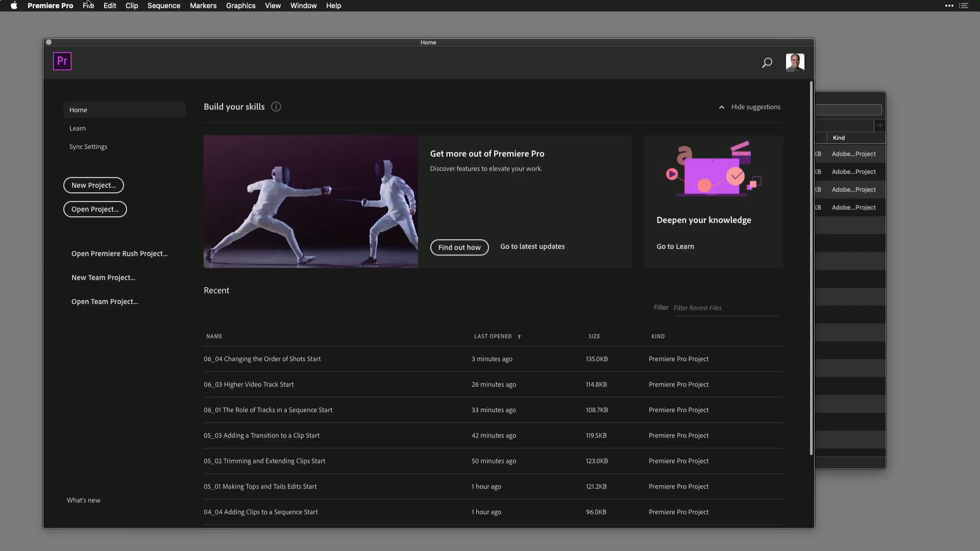
{"action": "left_click", "coordinate": [88, 5]}
{"action": "left_click", "coordinate": [90, 28]}
{"action": "left_click", "coordinate": [659, 132]}
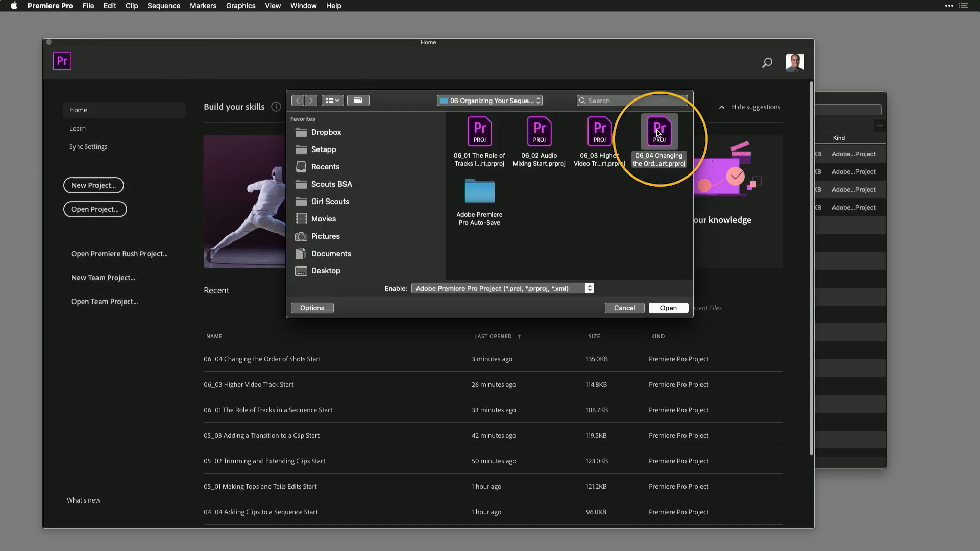
{"action": "double_click", "coordinate": [658, 132]}
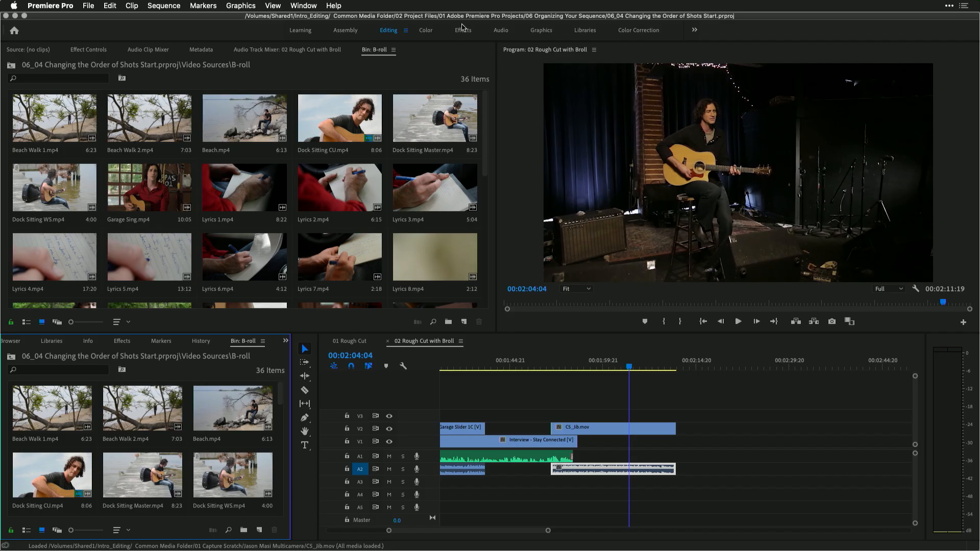
Reset the Editing workspace to its saved layout and switch to the Assembly workspace
{"action": "left_click", "coordinate": [305, 5]}
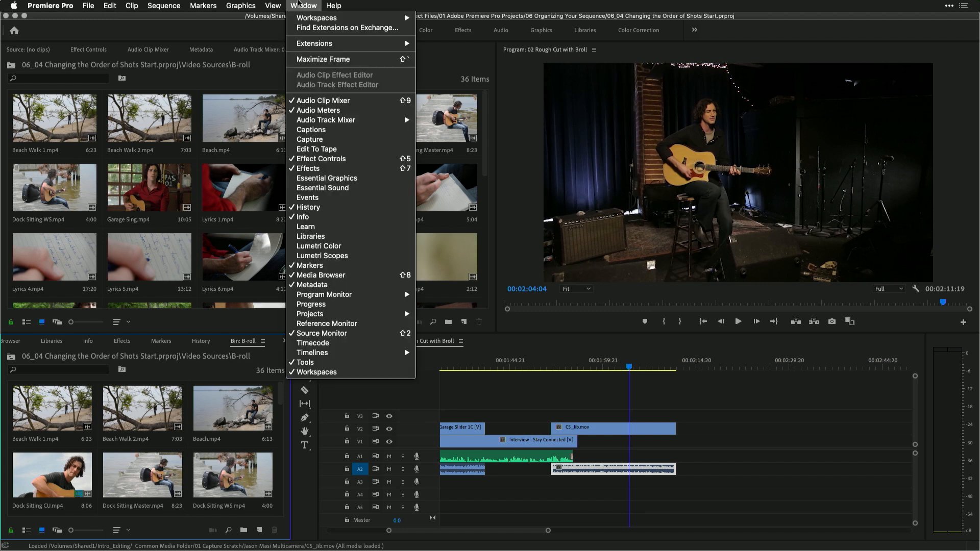
{"action": "mouse_move", "coordinate": [327, 17]}
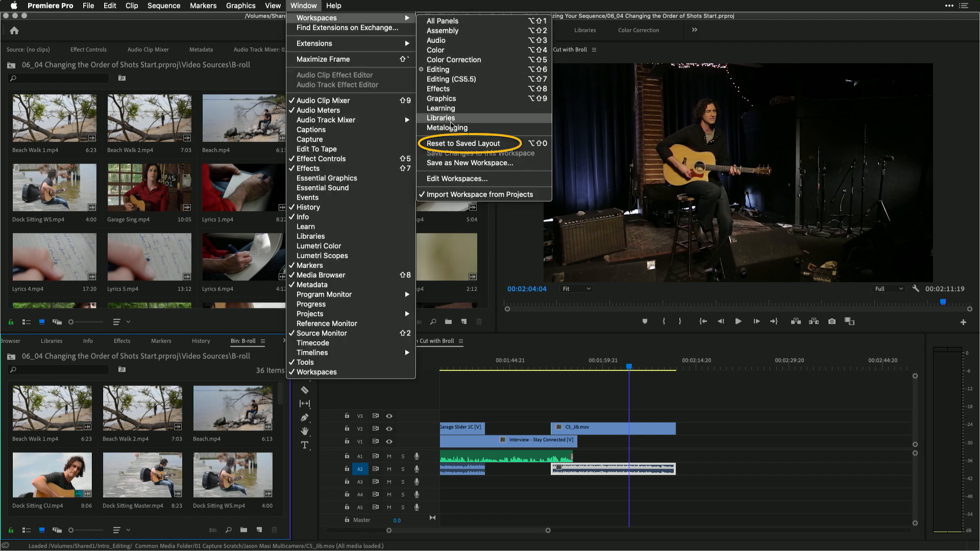
{"action": "left_click", "coordinate": [450, 145]}
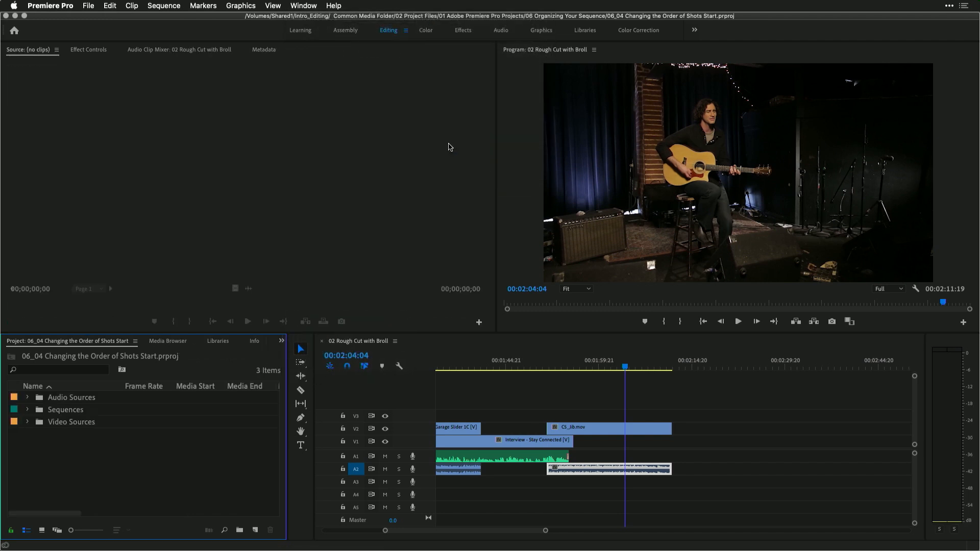
{"action": "left_click", "coordinate": [346, 32]}
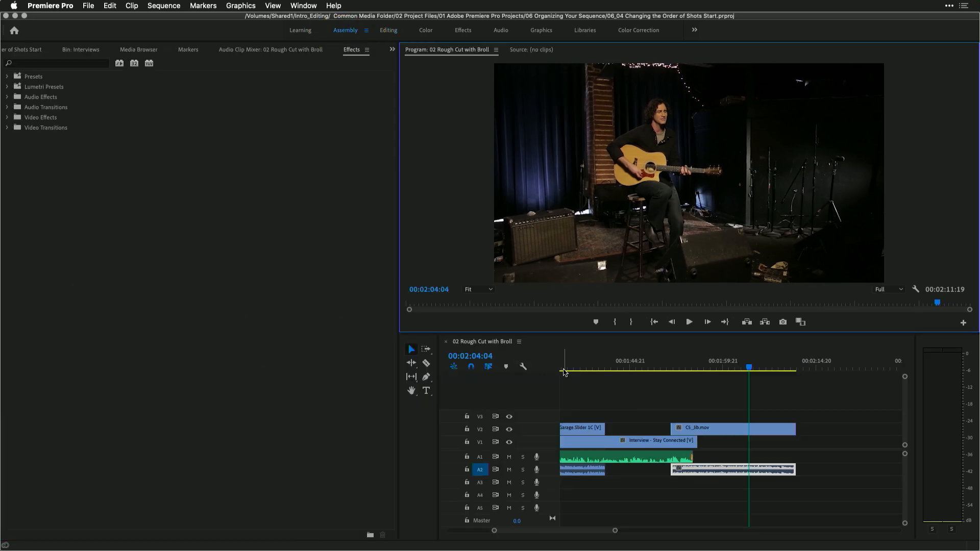
Fit the whole sequence in the timeline, park the playhead at the start, and mute audio track A2
{"action": "left_click_drag", "start_coordinate": [625, 364], "coordinate": [486, 360]}
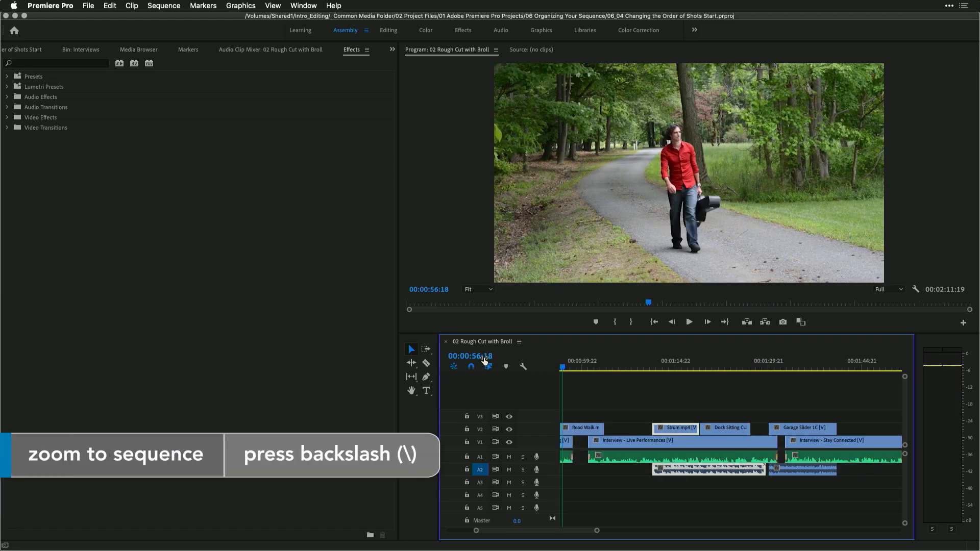
{"action": "key", "text": "backslash"}
{"action": "left_click_drag", "start_coordinate": [591, 363], "coordinate": [542, 363]}
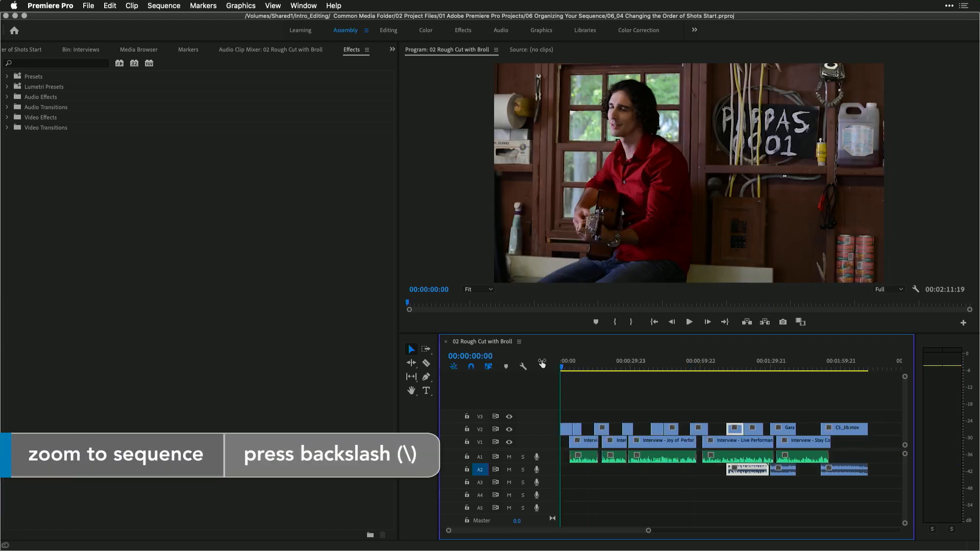
{"action": "left_click", "coordinate": [509, 470]}
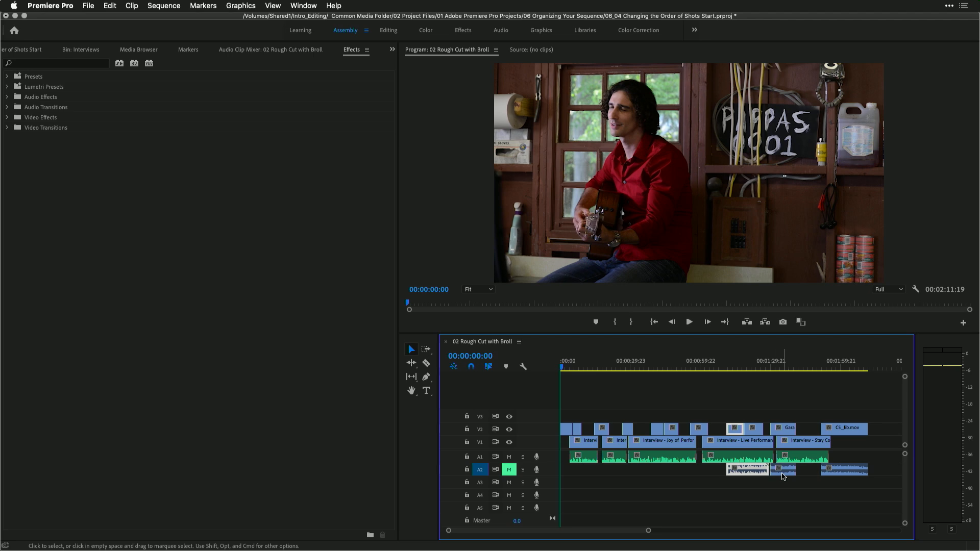
Zoom into the start of the sequence and play back the opening B-roll shots
{"action": "left_click", "coordinate": [773, 497]}
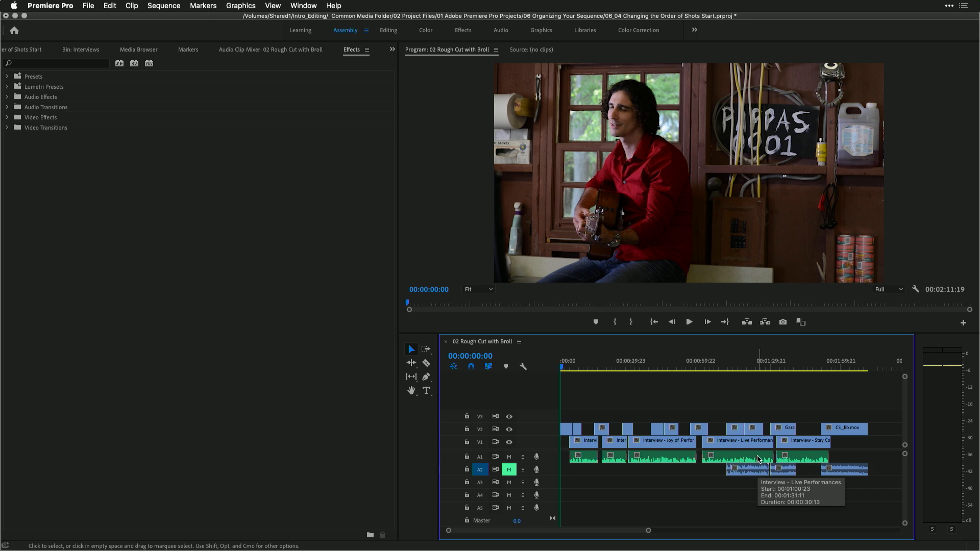
{"action": "key", "text": "="}
{"action": "key", "text": "="}
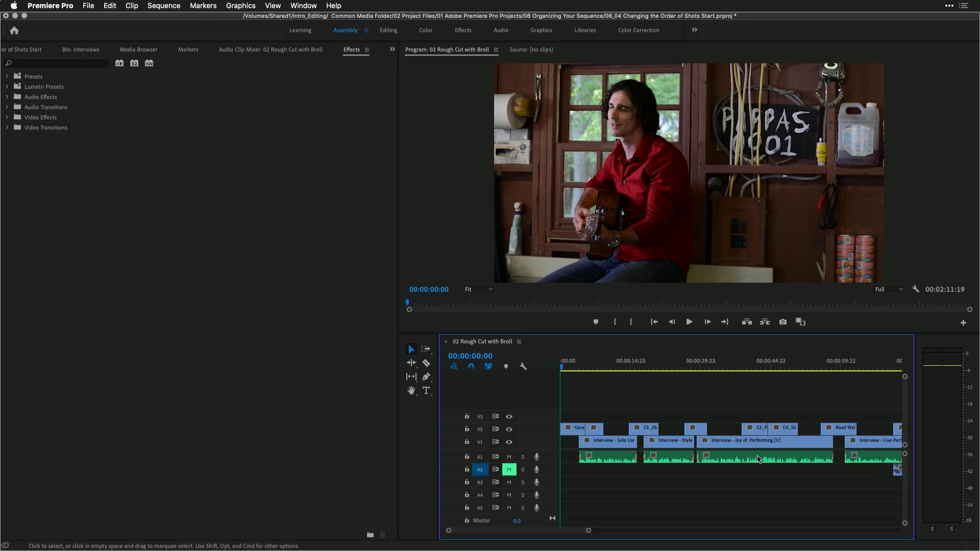
{"action": "key", "text": "space"}
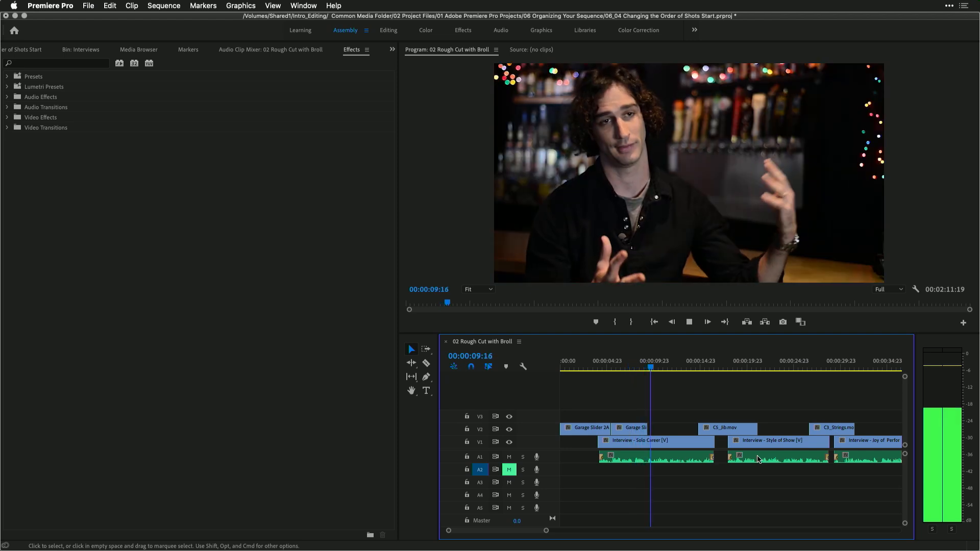
{"action": "key", "text": "space"}
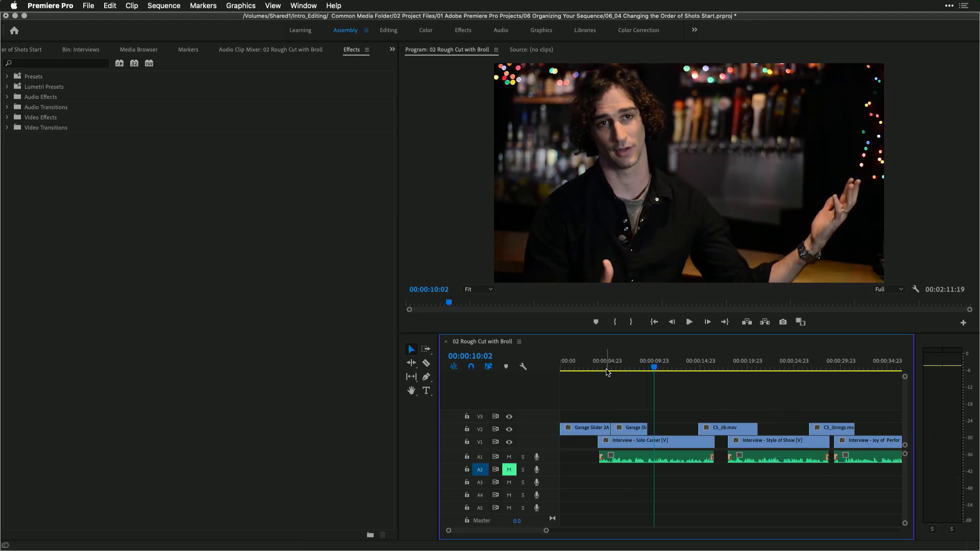
Open the edit between Garage Slider 2A and the following Garage Slider clip in trim mode and roll it 6 frames earlier
{"action": "double_click", "coordinate": [608, 428]}
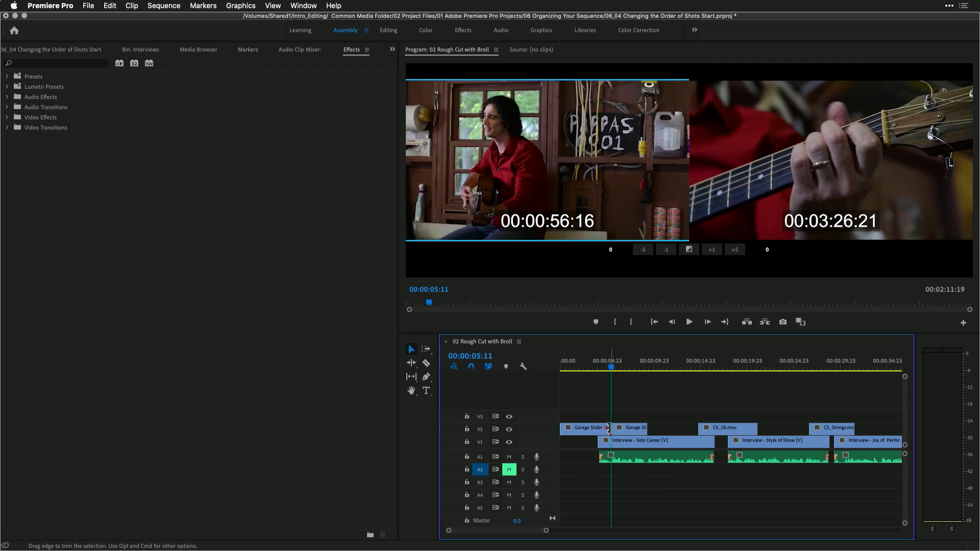
{"action": "key", "text": "space"}
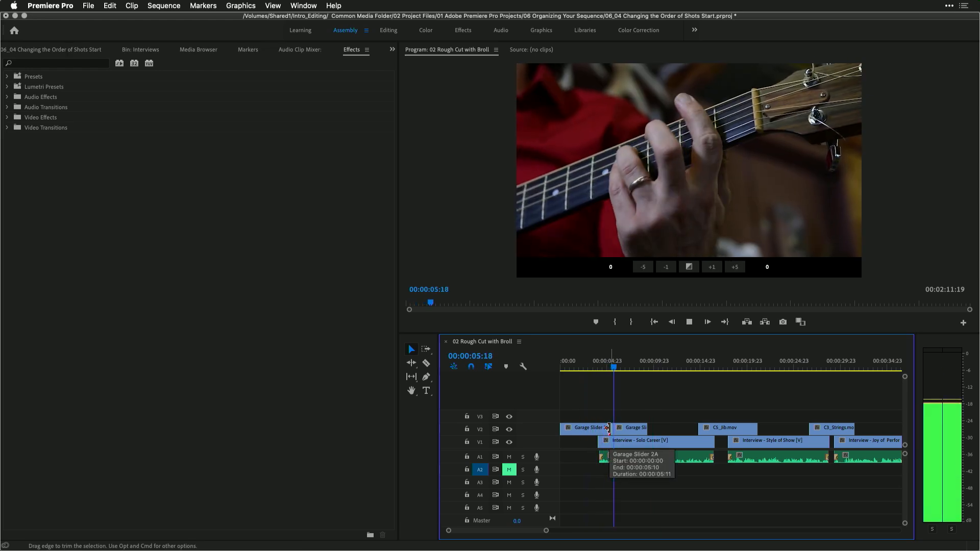
{"action": "key", "text": "space"}
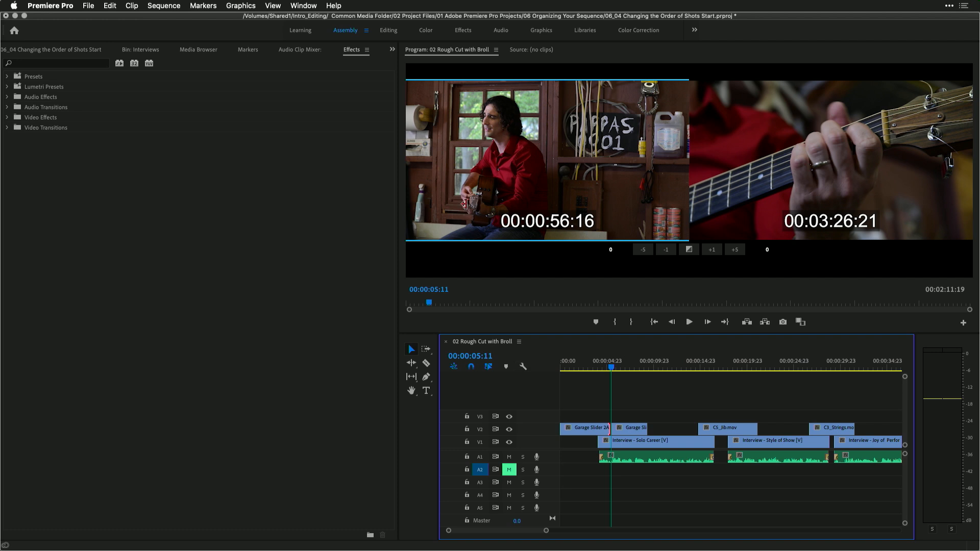
{"action": "left_click", "coordinate": [688, 161]}
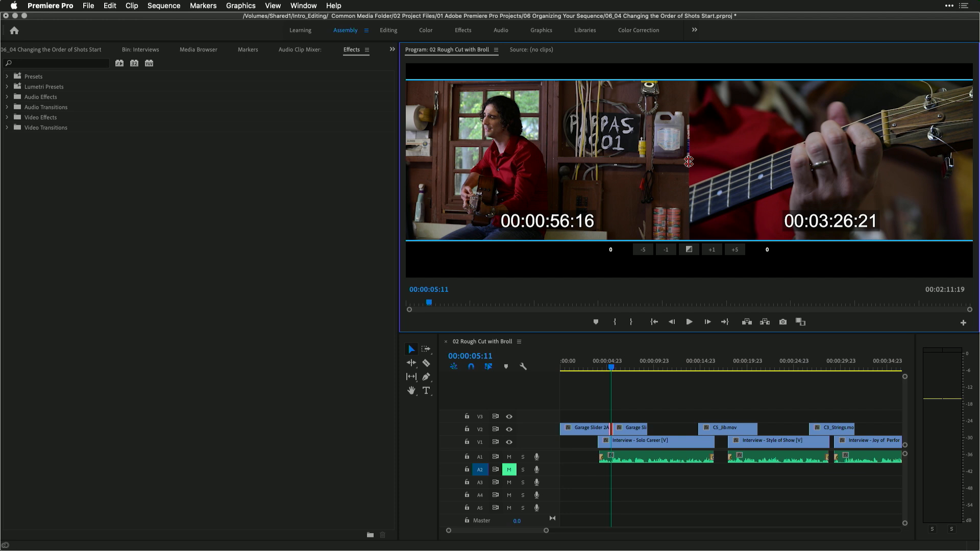
{"action": "left_click", "coordinate": [673, 252]}
{"action": "left_click", "coordinate": [673, 252]}
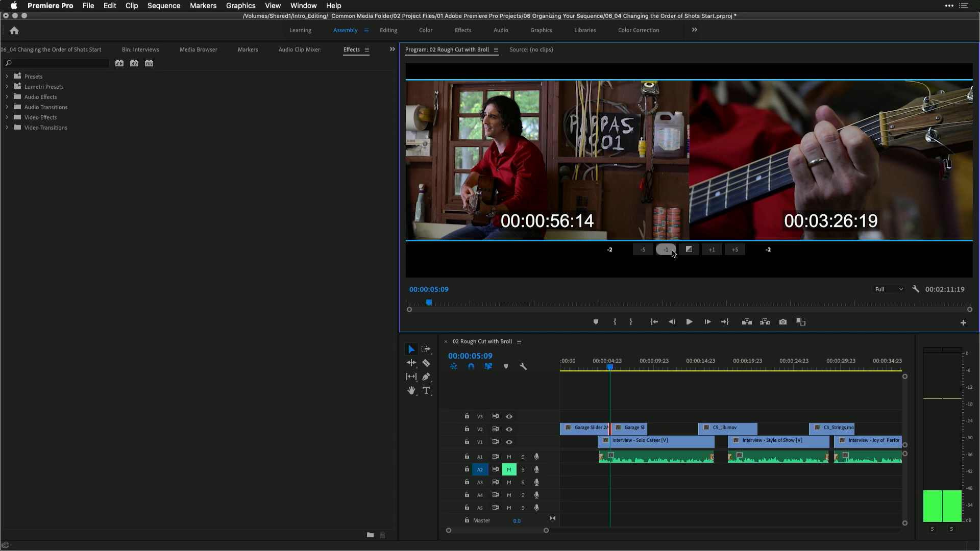
{"action": "left_click", "coordinate": [672, 252]}
{"action": "left_click", "coordinate": [673, 252]}
{"action": "left_click", "coordinate": [672, 252]}
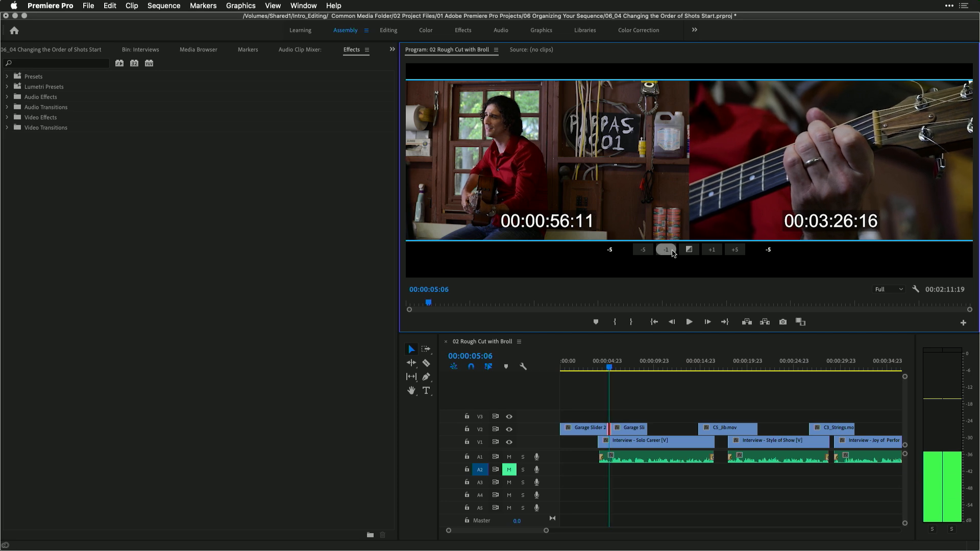
{"action": "left_click", "coordinate": [672, 252]}
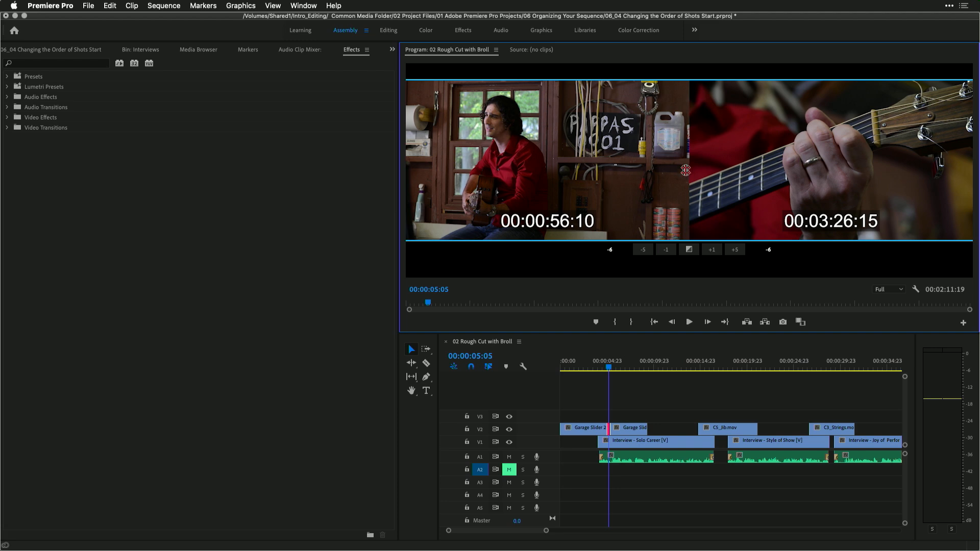
Play back the rolled edit in trim mode, then leave it and return the playhead to the start of the sequence
{"action": "key", "text": "space"}
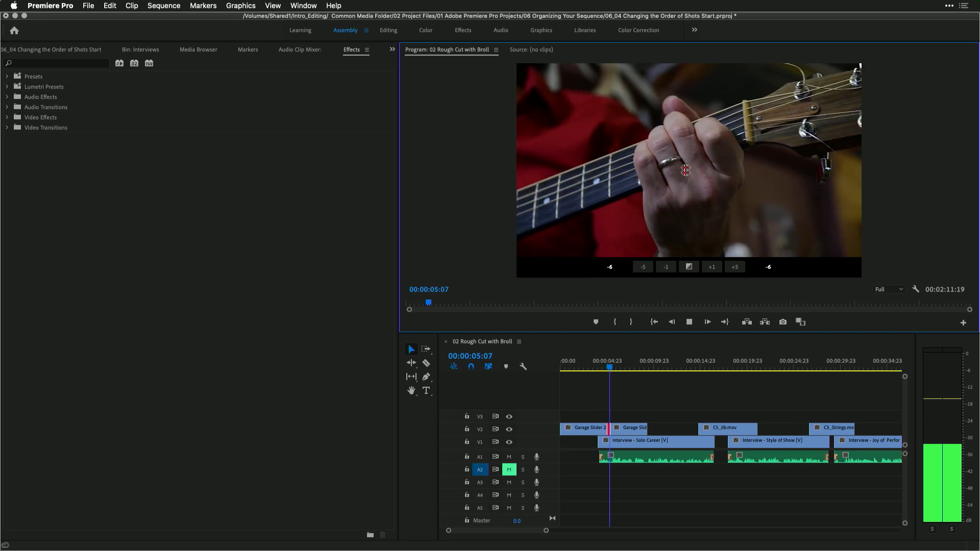
{"action": "key", "text": "space"}
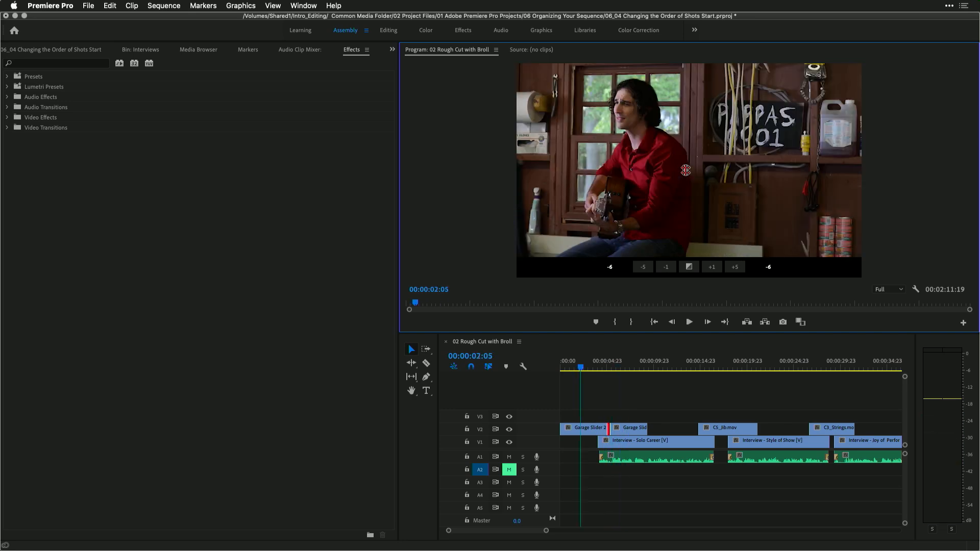
{"action": "key", "text": "space"}
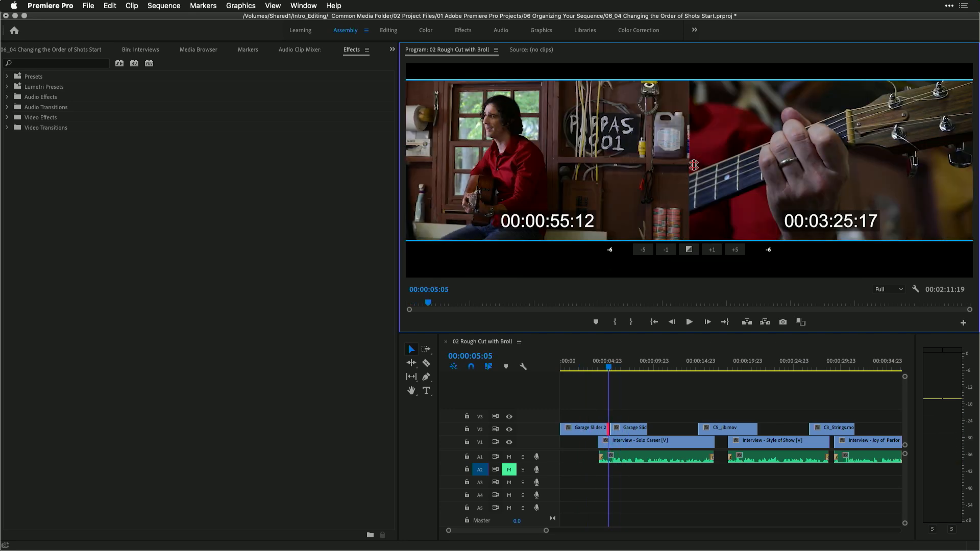
{"action": "key", "text": "Down"}
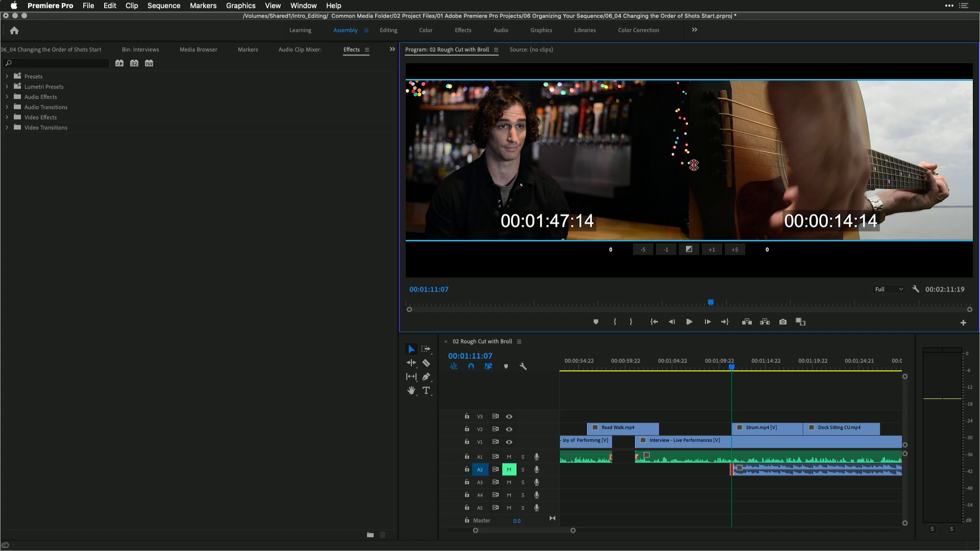
{"action": "key", "text": "Home"}
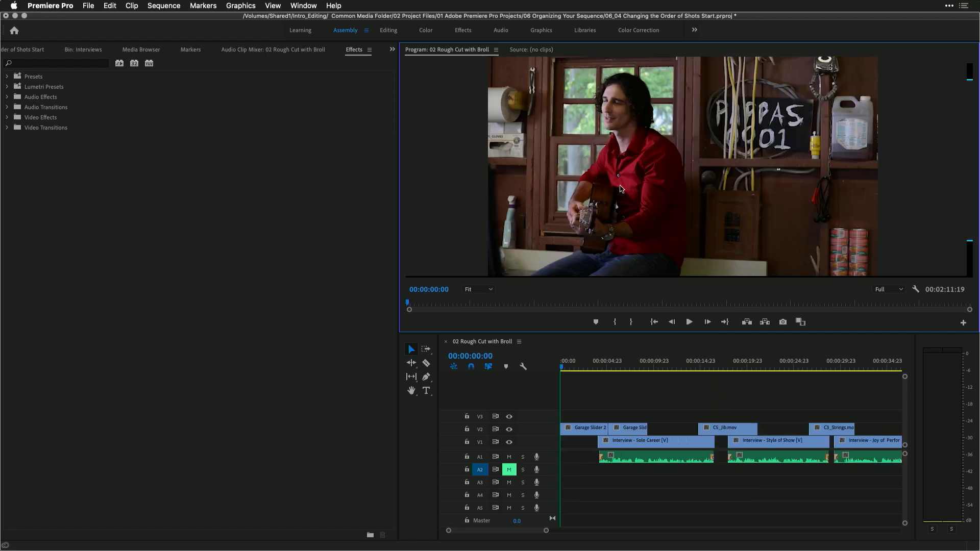
Target track V2 instead of A2 and jump through the V2 edit points to the CS_Jib clip
{"action": "left_click", "coordinate": [479, 430]}
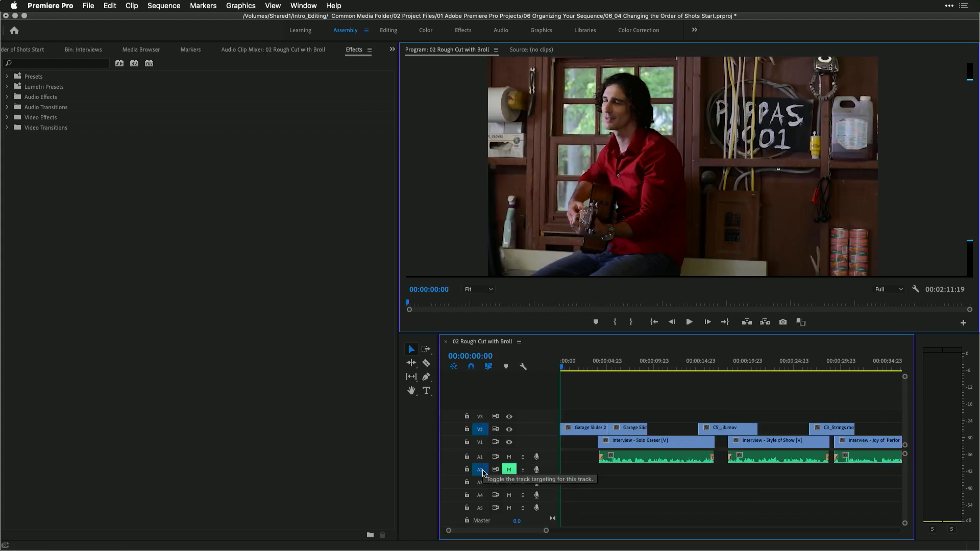
{"action": "left_click", "coordinate": [480, 471]}
{"action": "key", "text": "Down"}
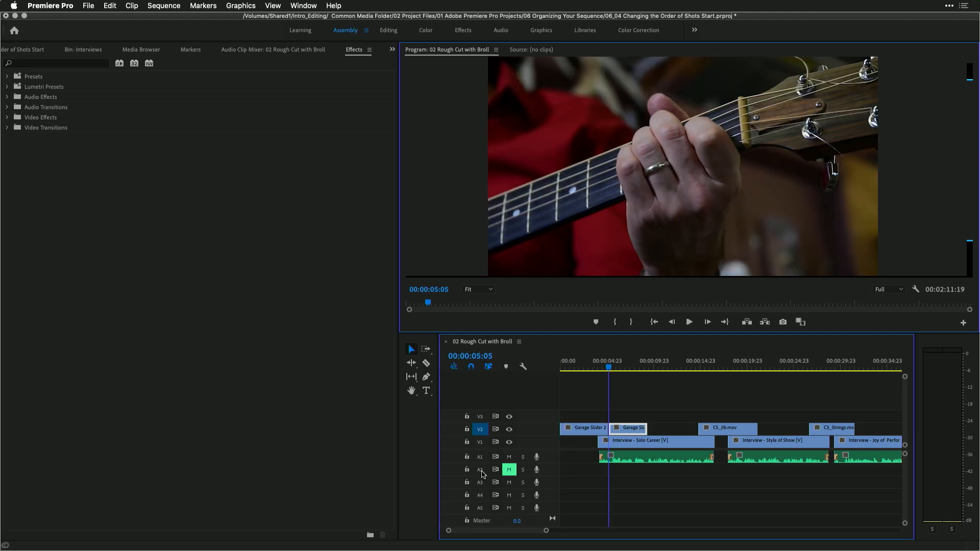
{"action": "key", "text": "Down"}
{"action": "key", "text": "Down"}
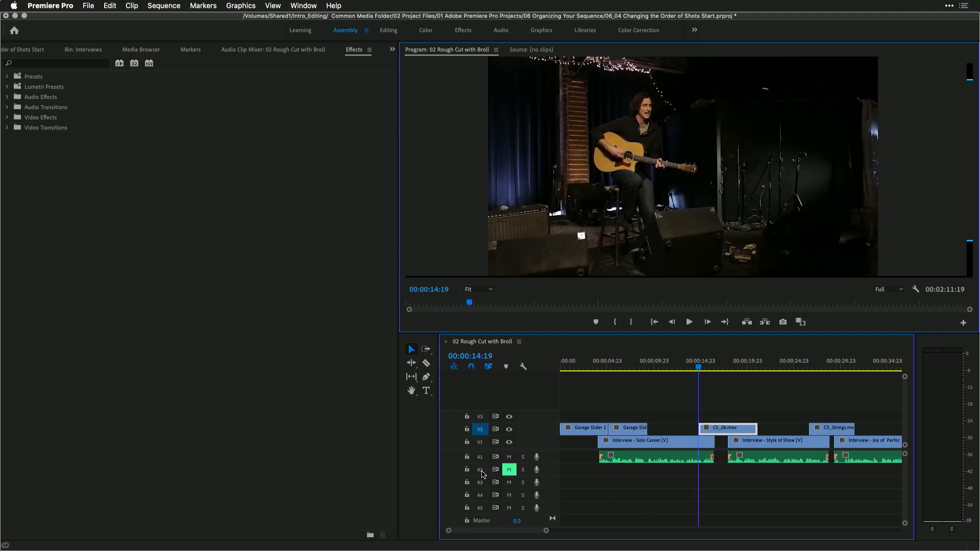
Play back the B-roll around the CS_Jib and CS_Strings clips to review the cuts
{"action": "key", "text": "space"}
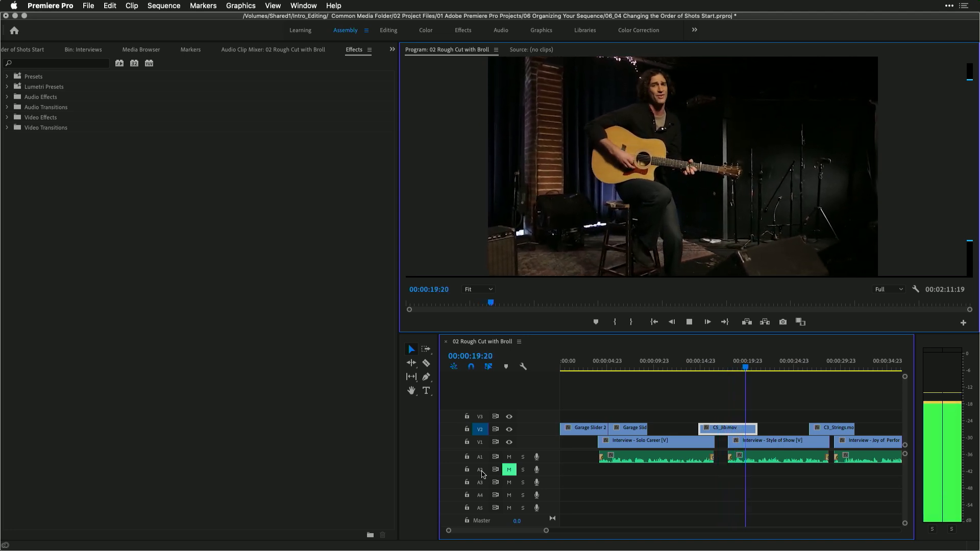
{"action": "key", "text": "space"}
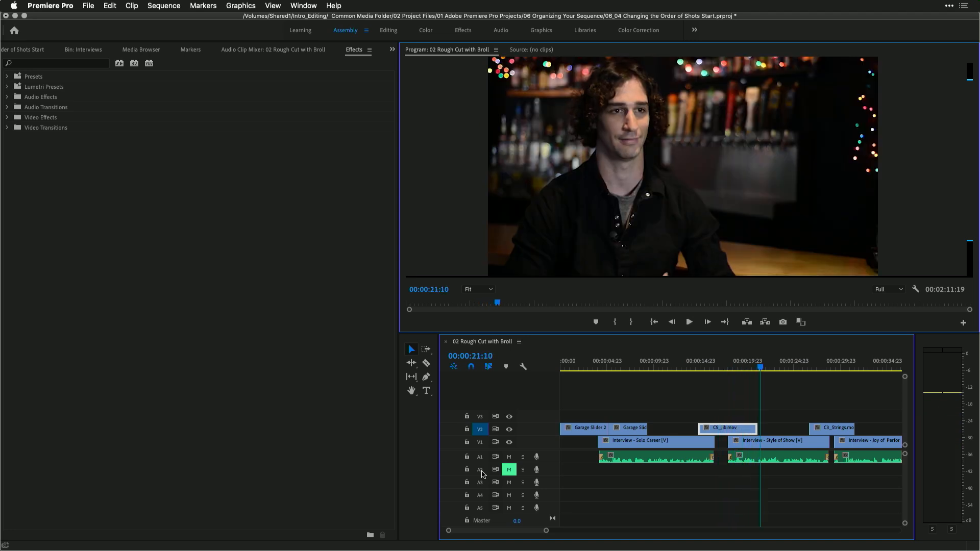
{"action": "key", "text": "Down"}
{"action": "key", "text": "space"}
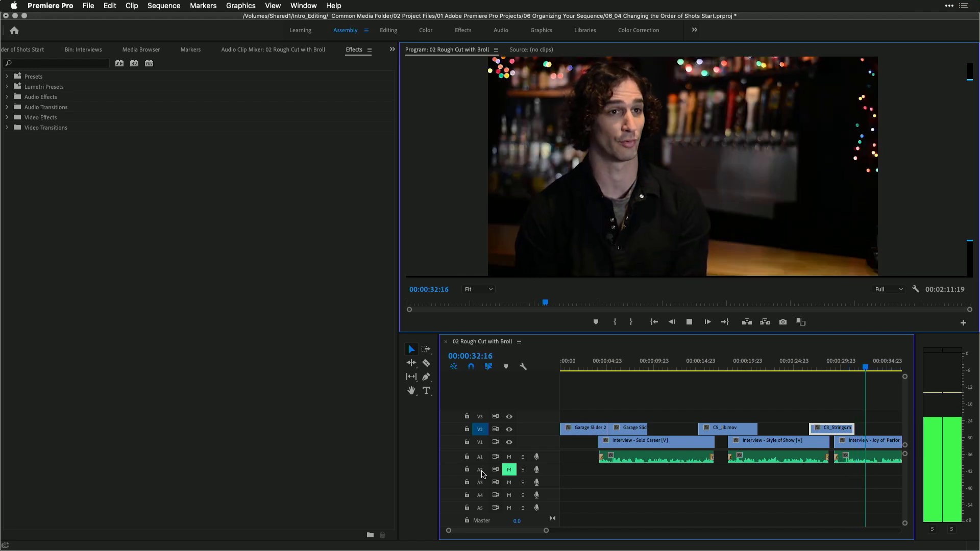
{"action": "key", "text": "space"}
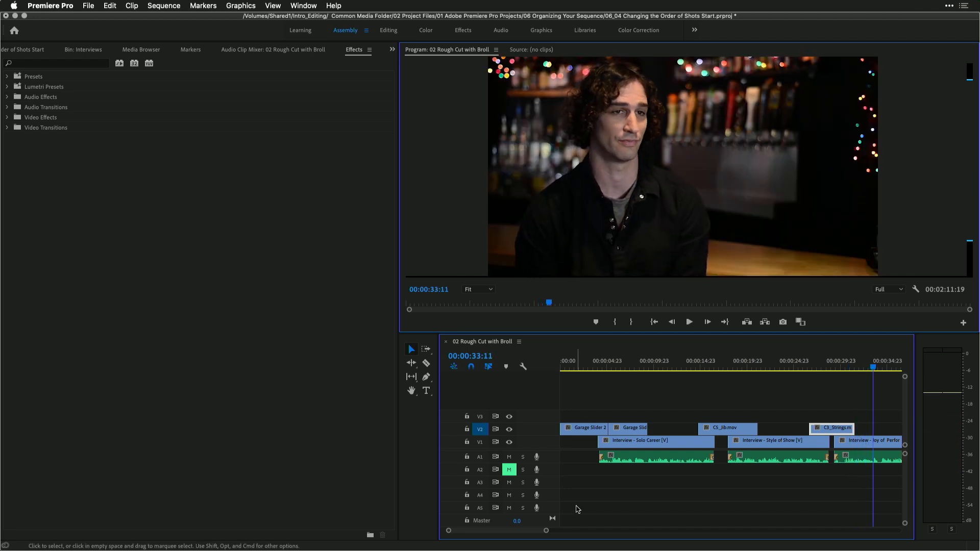
{"action": "scroll", "coordinate": [646, 499], "scroll_direction": "down", "scroll_amount": 5}
{"action": "left_click", "coordinate": [735, 364]}
{"action": "key", "text": "space"}
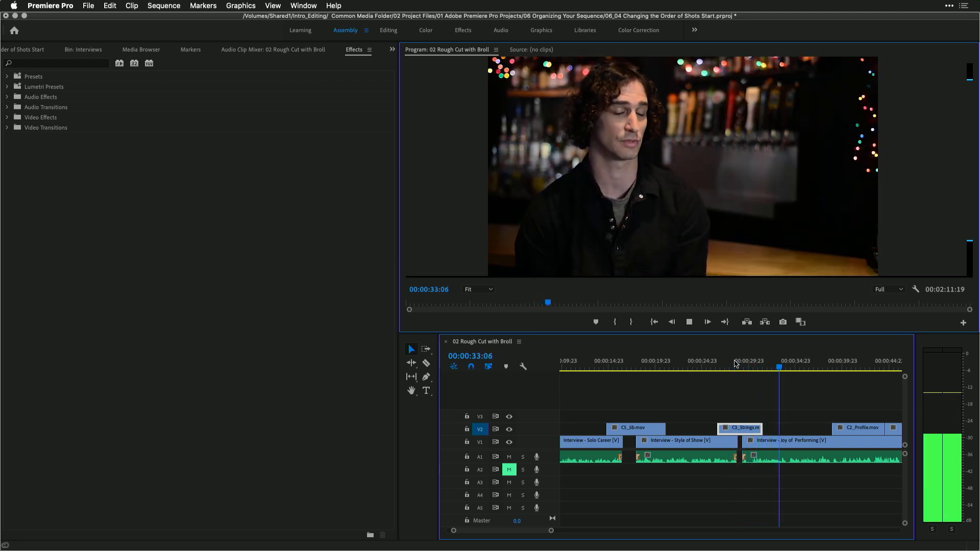
{"action": "key", "text": "space"}
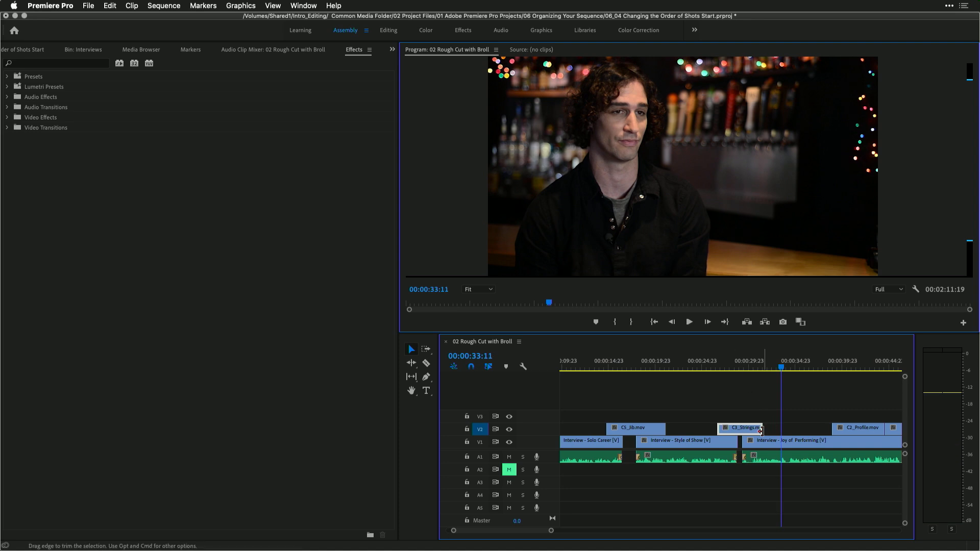
Extend the end of the CS_Strings clip slightly and play the section back
{"action": "left_click_drag", "start_coordinate": [760, 431], "coordinate": [777, 430]}
{"action": "key", "text": "space"}
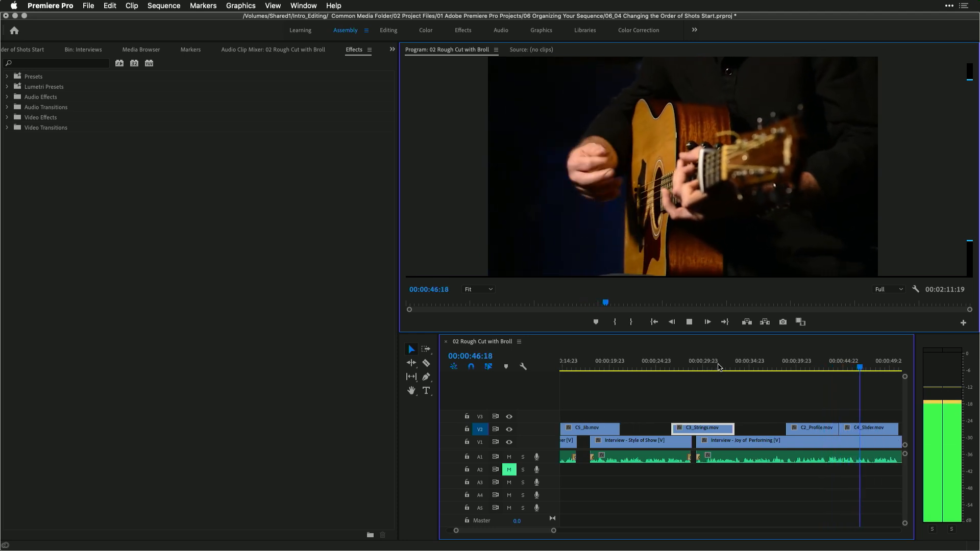
{"action": "key", "text": "space"}
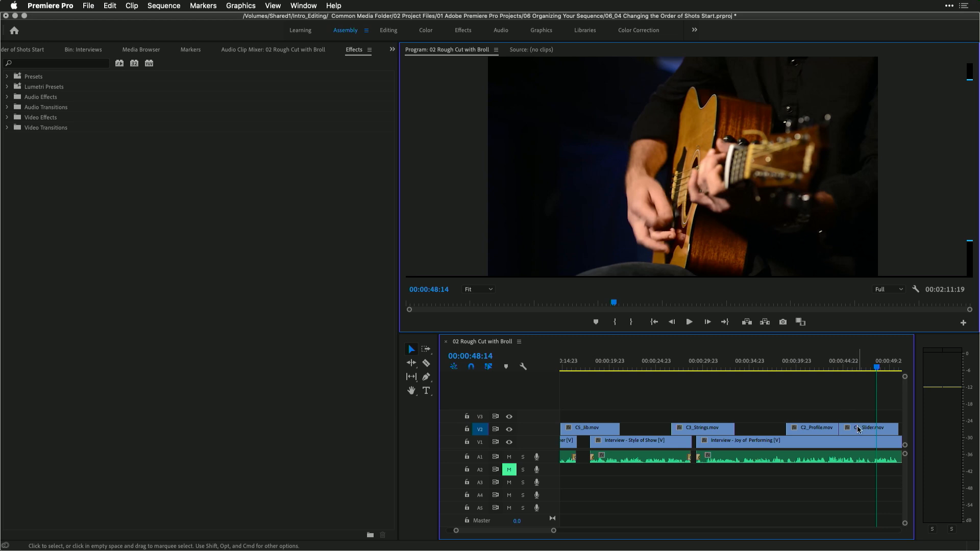
Swap the order of C4_Slider and C2_Profile on V2 so C4_Slider comes first
{"action": "left_click_drag", "start_coordinate": [858, 430], "coordinate": [809, 423]}
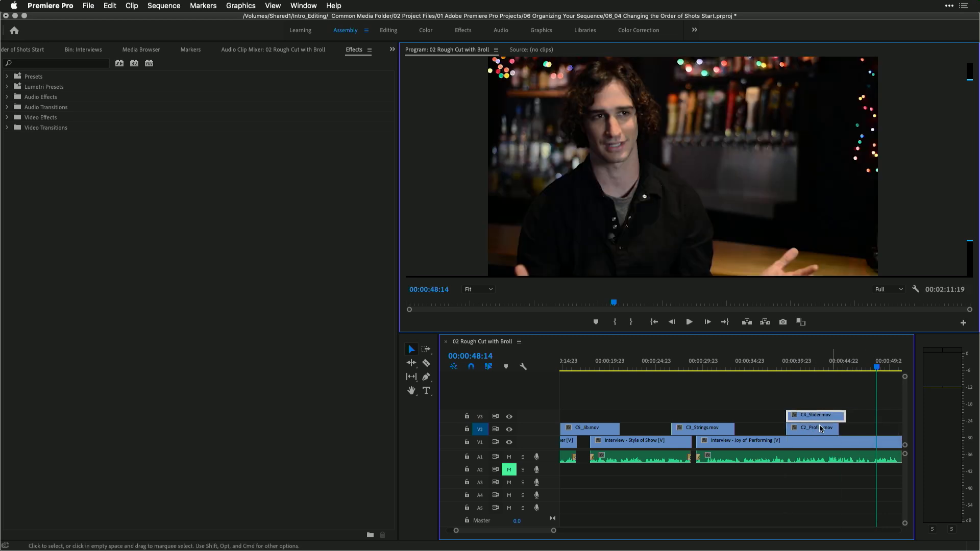
{"action": "left_click_drag", "start_coordinate": [816, 436], "coordinate": [888, 426]}
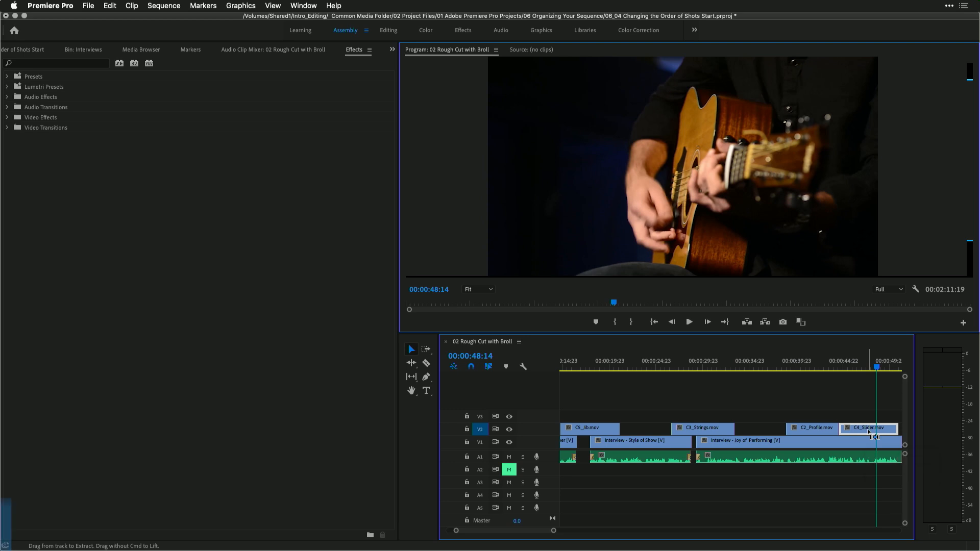
{"action": "left_click_drag", "start_coordinate": [862, 431], "coordinate": [808, 432]}
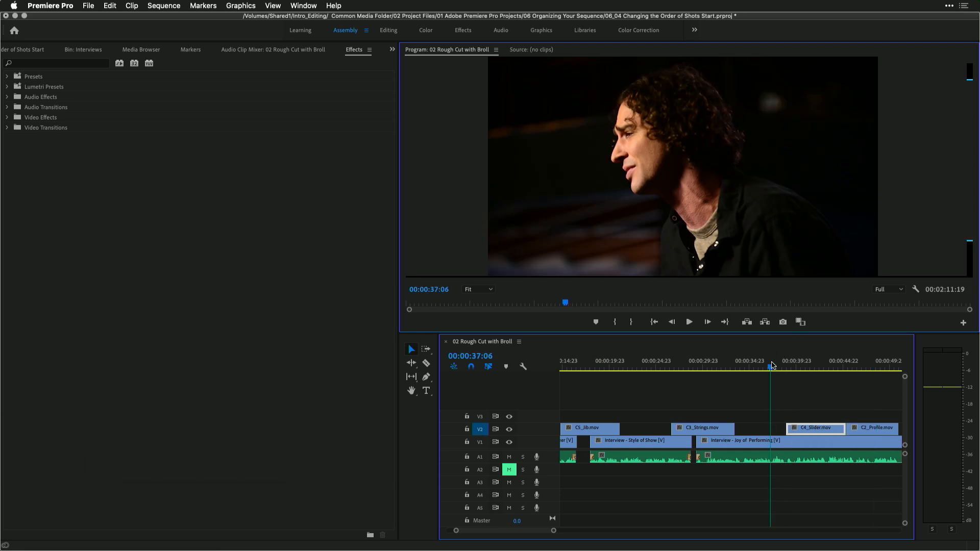
Play back C4_Slider, then move C2_Profile earlier so it overwrites the tail of C4_Slider
{"action": "key", "text": "space"}
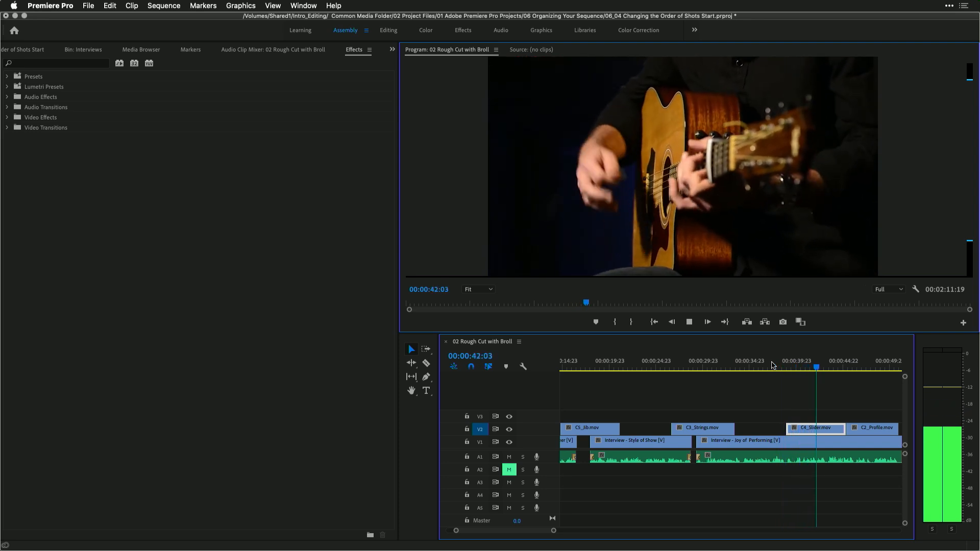
{"action": "key", "text": "space"}
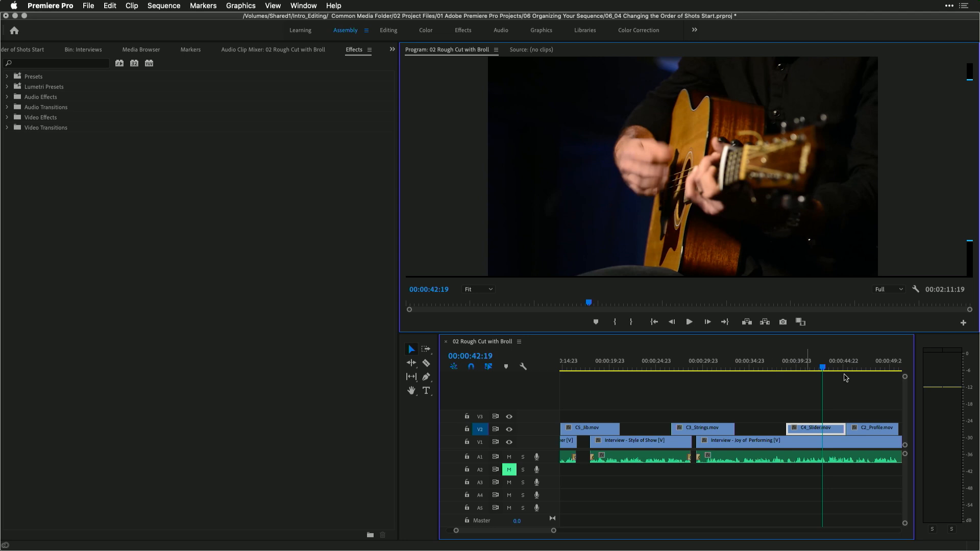
{"action": "left_click_drag", "start_coordinate": [871, 426], "coordinate": [851, 430]}
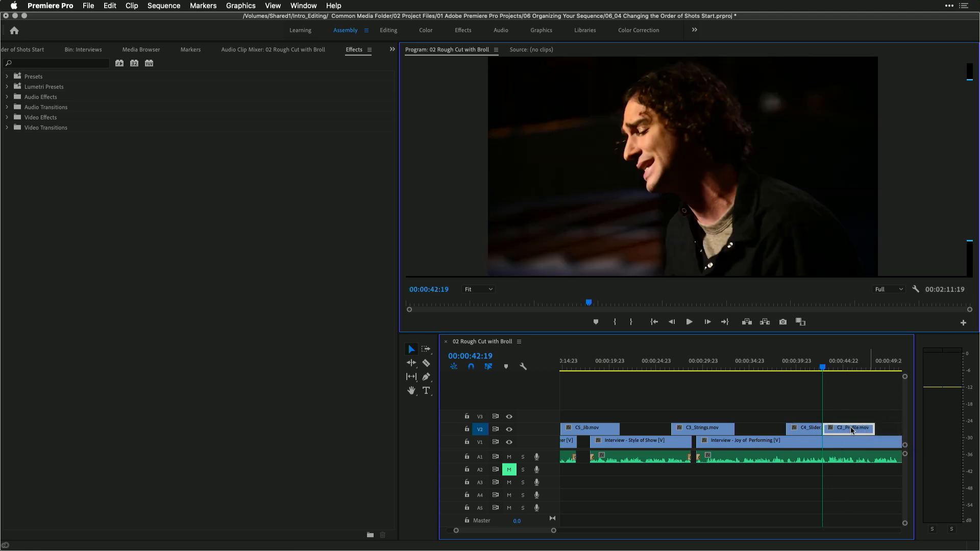
Play back the reordered B-roll and continue reviewing to the Garage Slider 1C clip
{"action": "left_click", "coordinate": [780, 367]}
{"action": "key", "text": "space"}
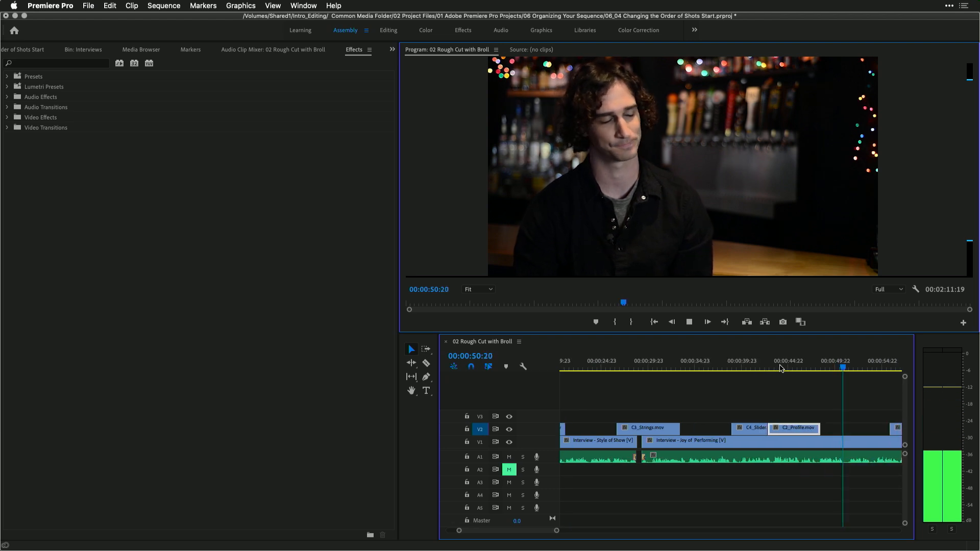
{"action": "key", "text": "space"}
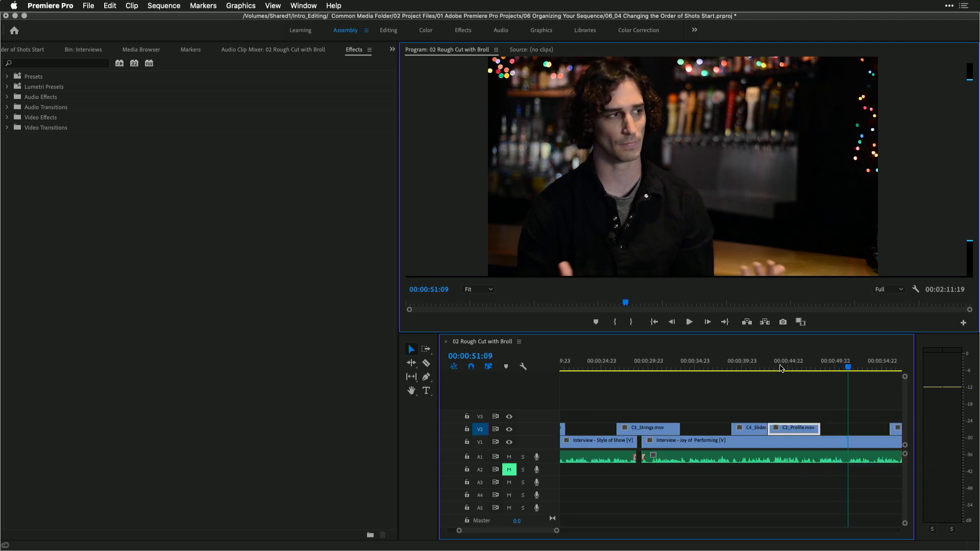
{"action": "key", "text": "space"}
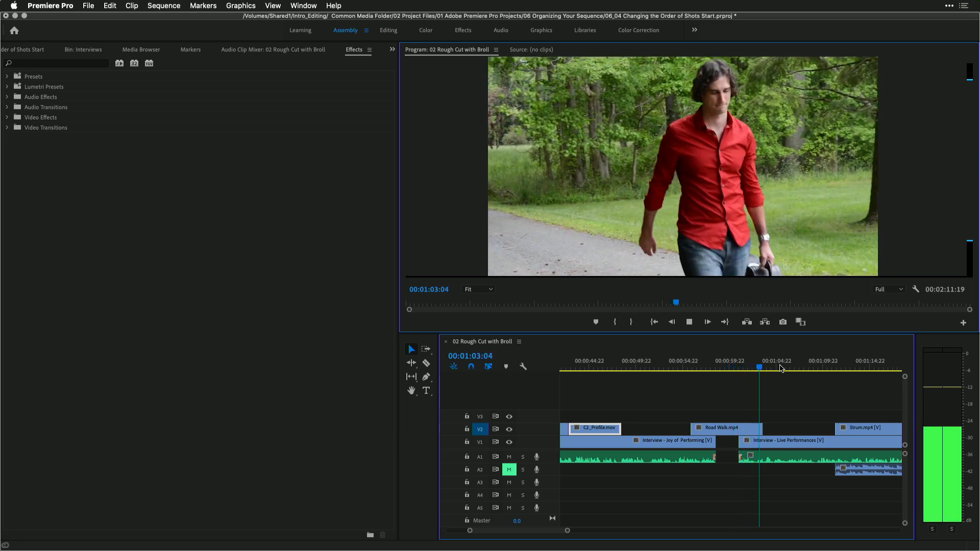
{"action": "key", "text": "space"}
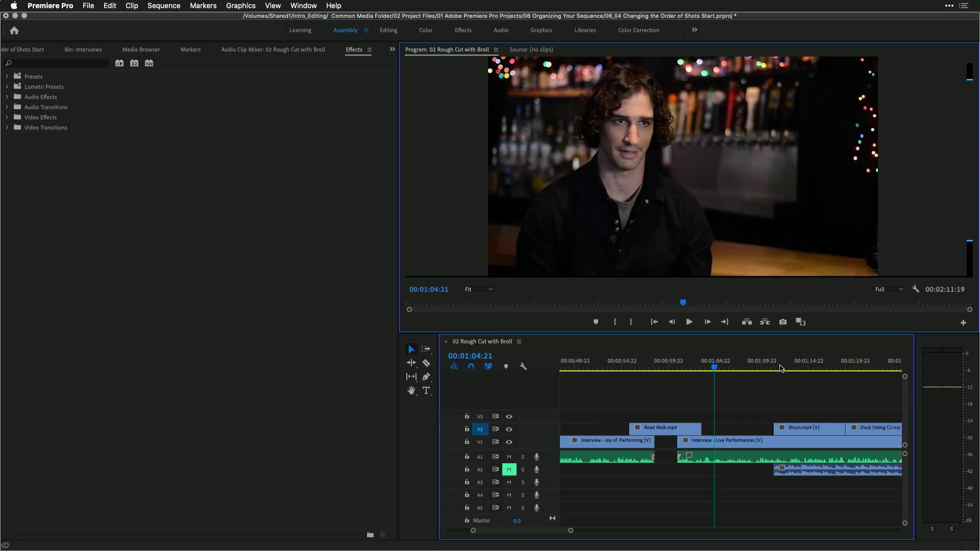
{"action": "key", "text": "Down"}
{"action": "key", "text": "space"}
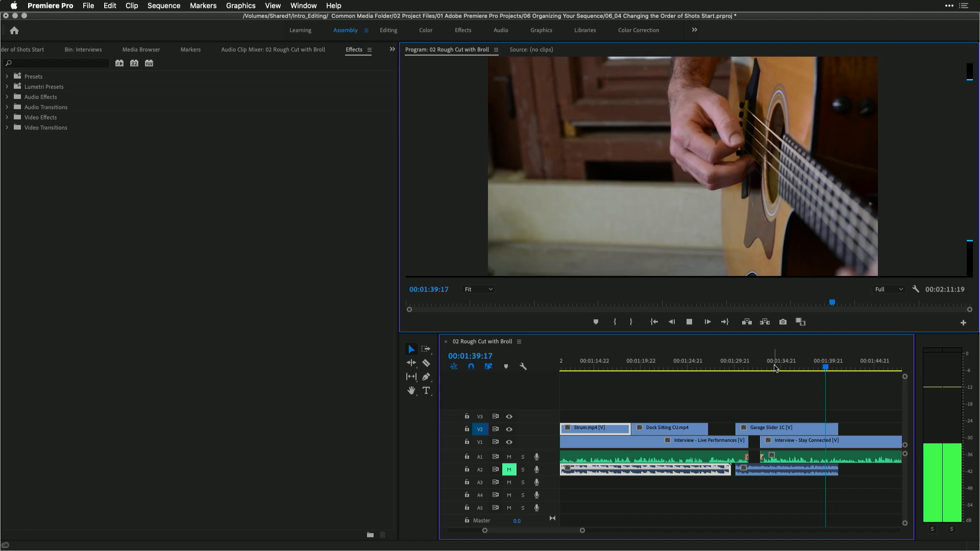
Trim the end of Garage Slider 1C about 3 seconds 17 frames shorter
{"action": "left_click", "coordinate": [774, 366]}
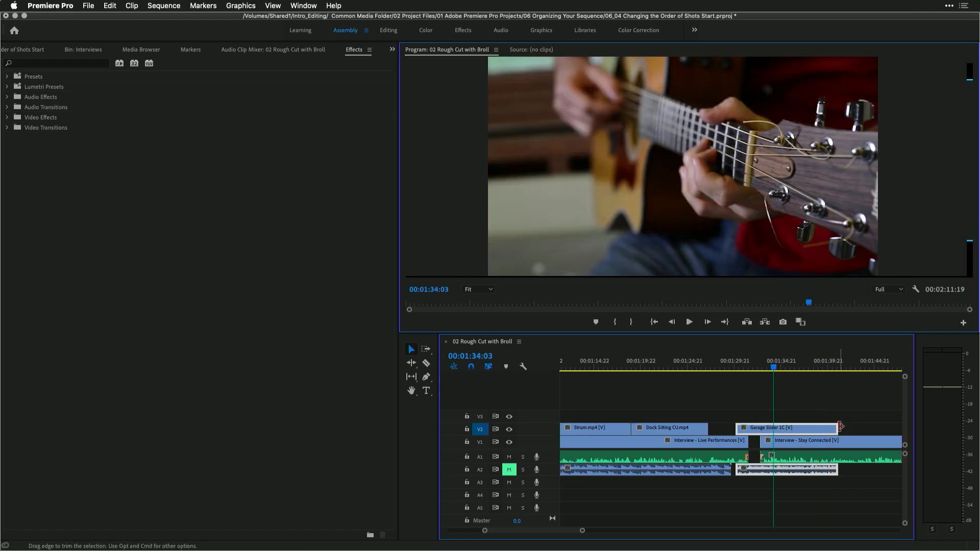
{"action": "left_click_drag", "start_coordinate": [834, 429], "coordinate": [830, 428]}
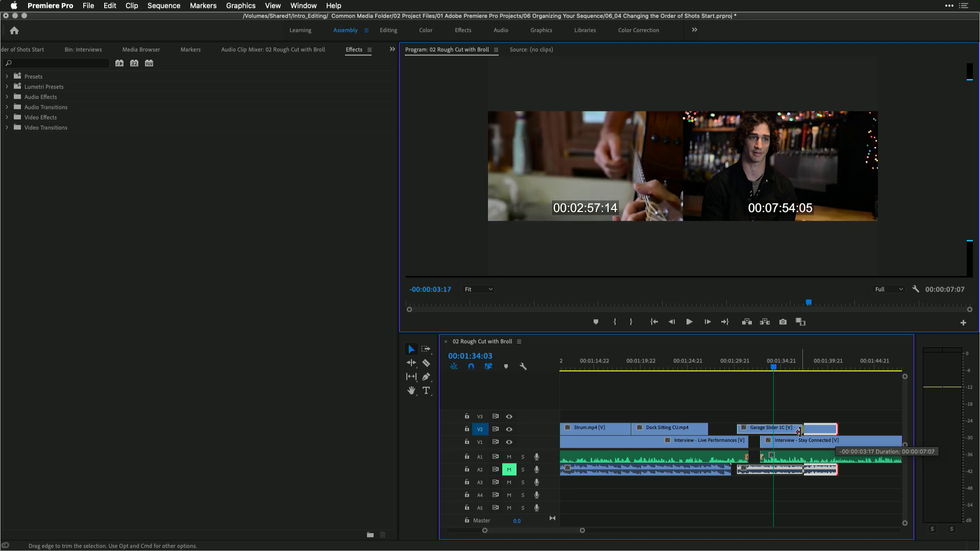
{"action": "left_click_drag", "start_coordinate": [799, 431], "coordinate": [799, 432]}
Play back the shortened Garage Slider 1C clip and zoom the timeline out
{"action": "key", "text": "space"}
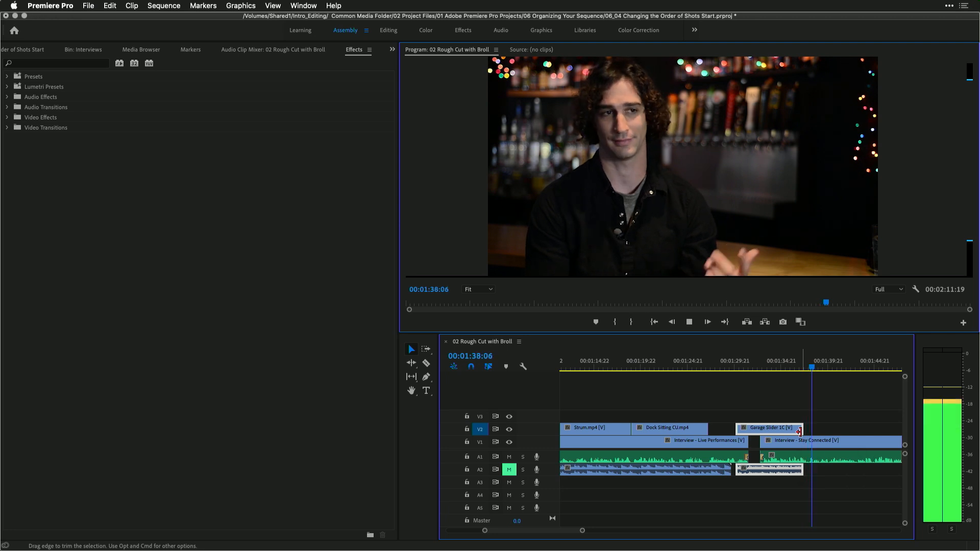
{"action": "key", "text": "space"}
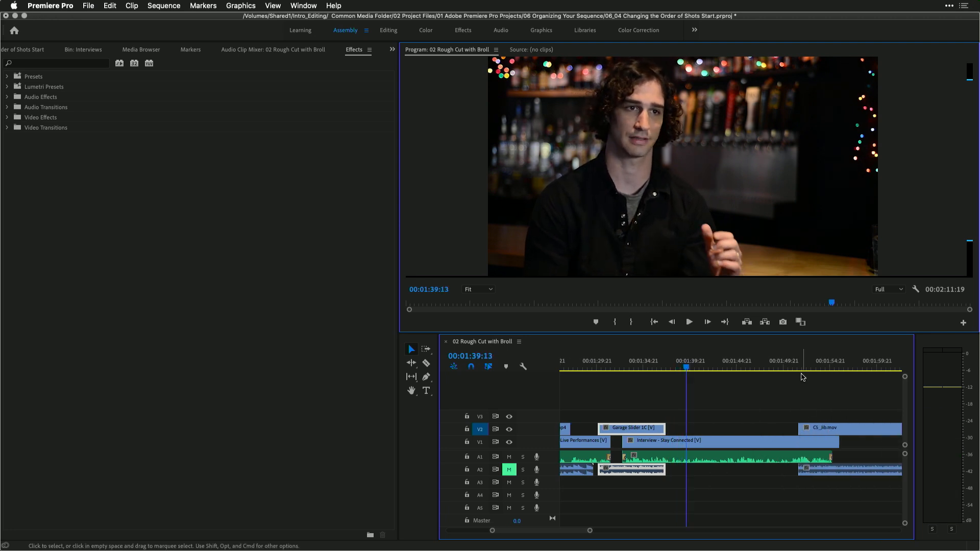
{"action": "left_click", "coordinate": [789, 363]}
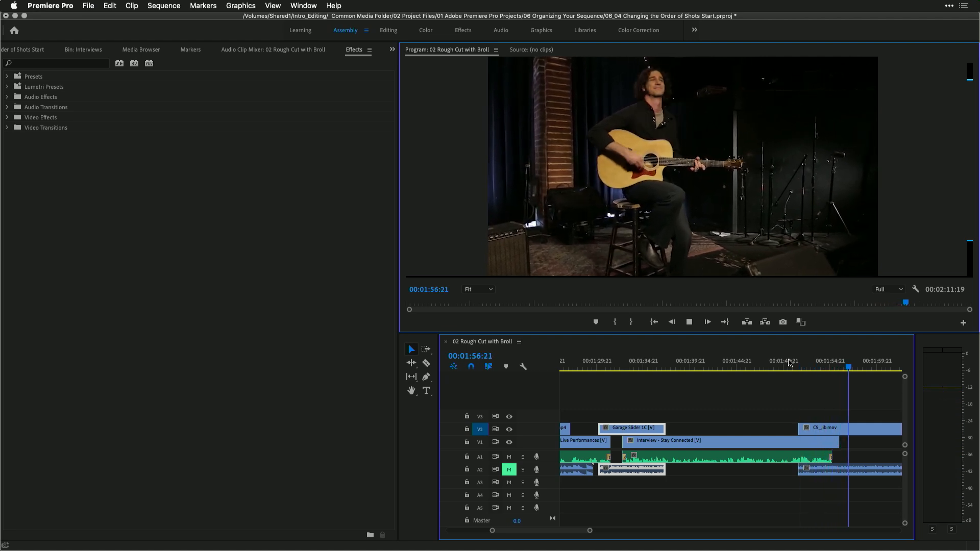
{"action": "key", "text": "space"}
{"action": "key", "text": "minus"}
{"action": "key", "text": "minus"}
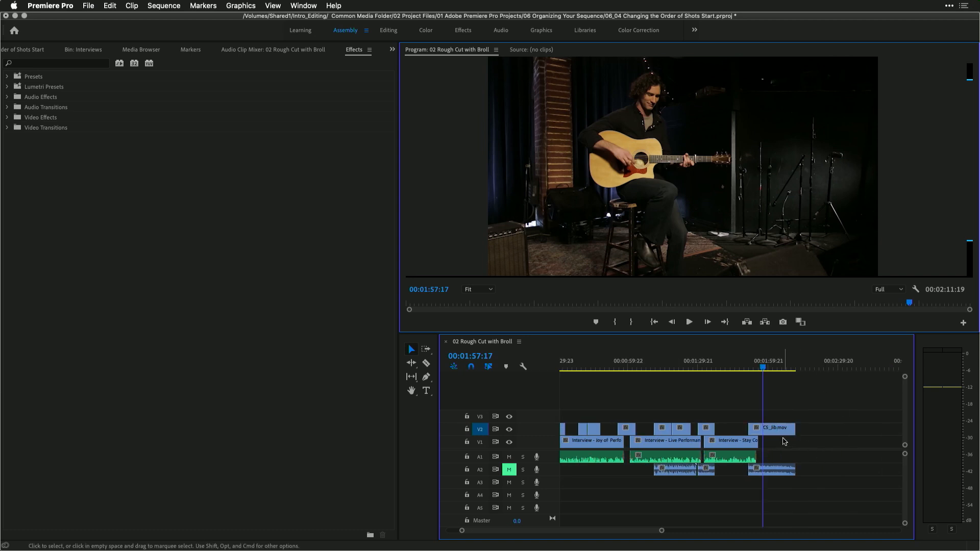
Save the project
{"action": "key", "text": "super+s"}
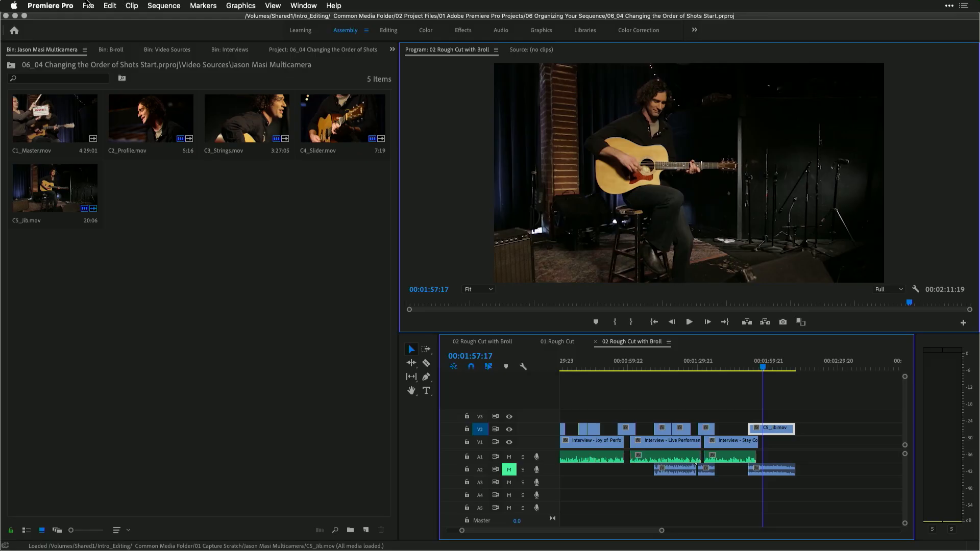
{"action": "left_click", "coordinate": [87, 4]}
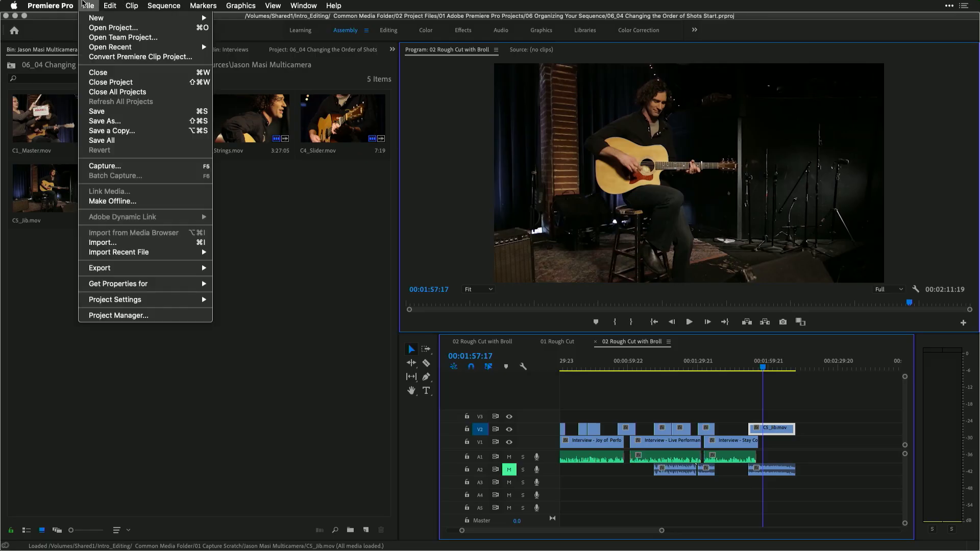
Close the current project and open the 06_05 Locking the Story Start project from the recent list
{"action": "left_click", "coordinate": [101, 81]}
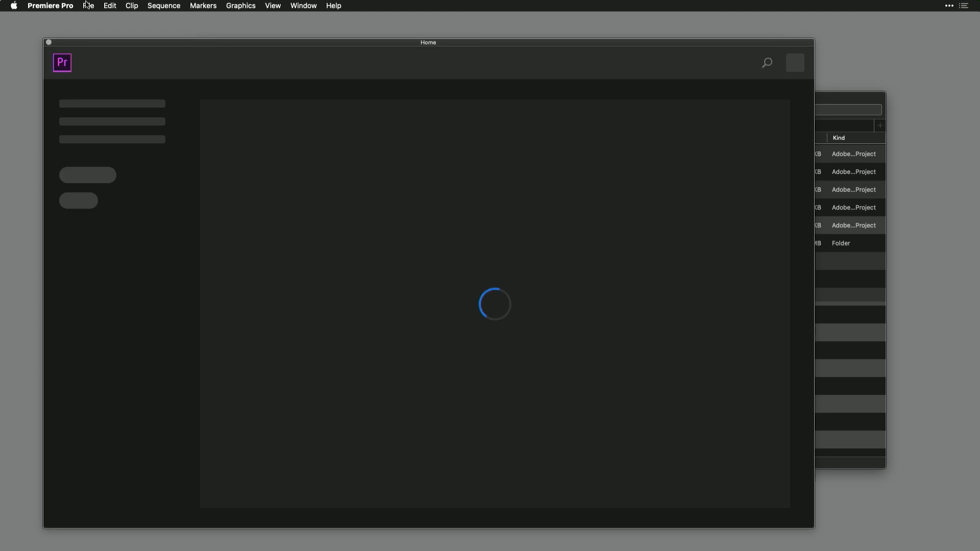
{"action": "left_click", "coordinate": [87, 4]}
{"action": "left_click", "coordinate": [87, 29]}
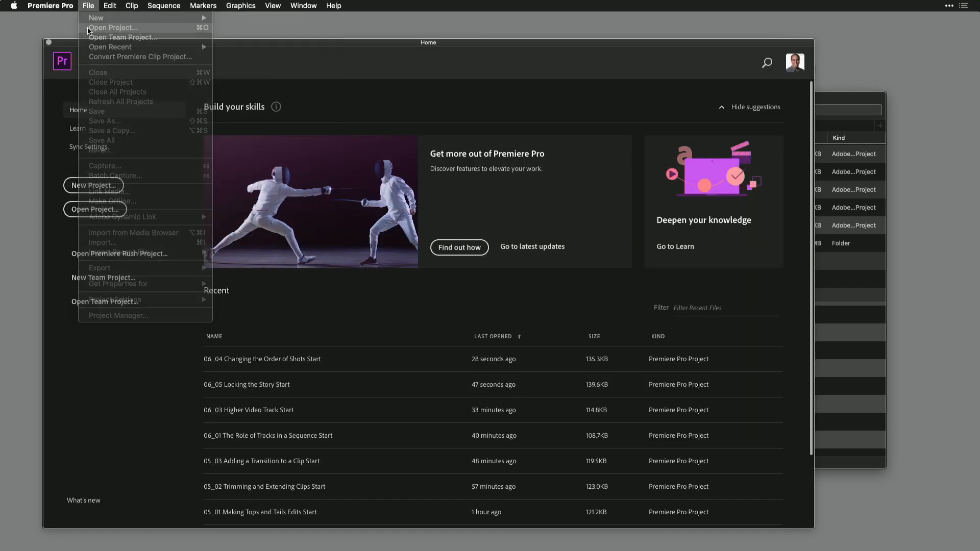
{"action": "double_click", "coordinate": [480, 189]}
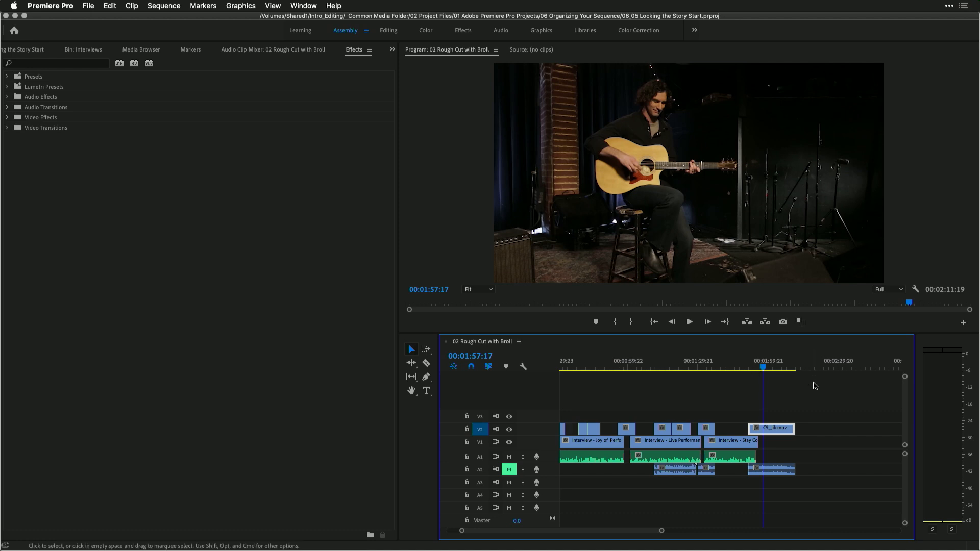
Apply the default transition to the start of the first Garage Slider clip on V2
{"action": "scroll", "coordinate": [815, 386], "scroll_direction": "left", "scroll_amount": 2}
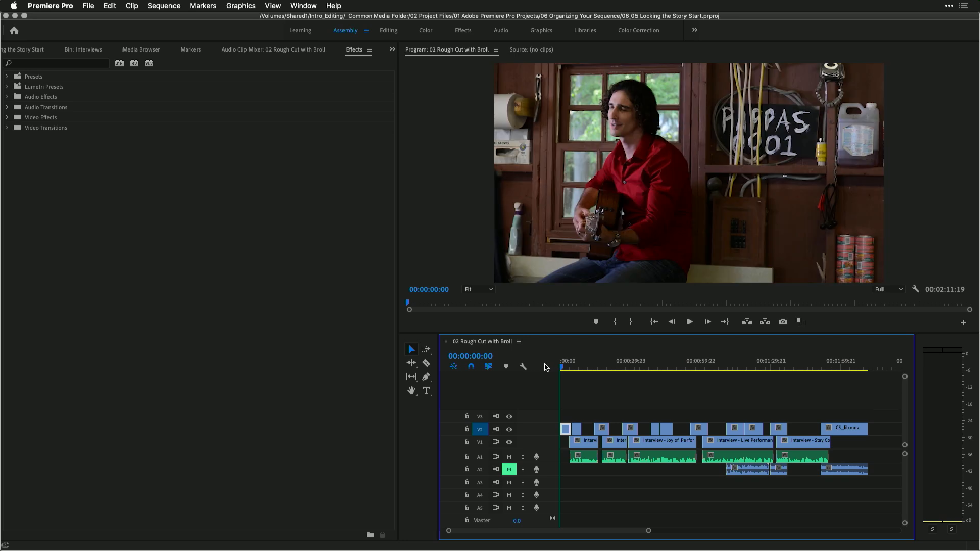
{"action": "key", "text": "="}
{"action": "key", "text": "="}
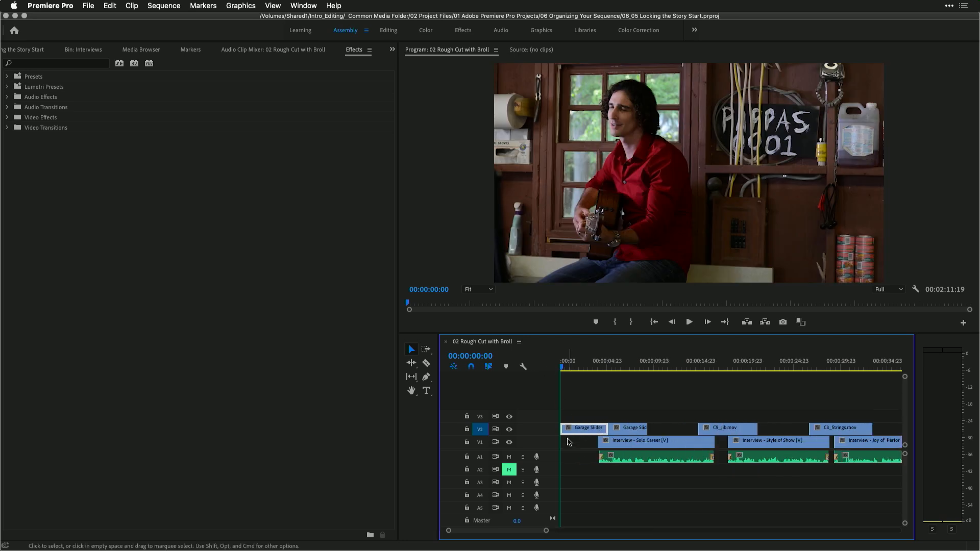
{"action": "right_click", "coordinate": [564, 432]}
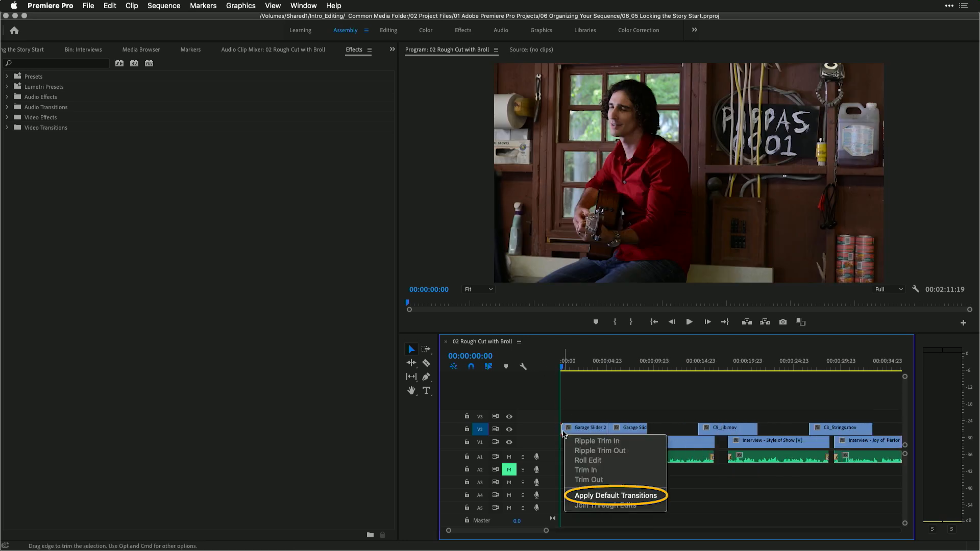
{"action": "left_click", "coordinate": [585, 496]}
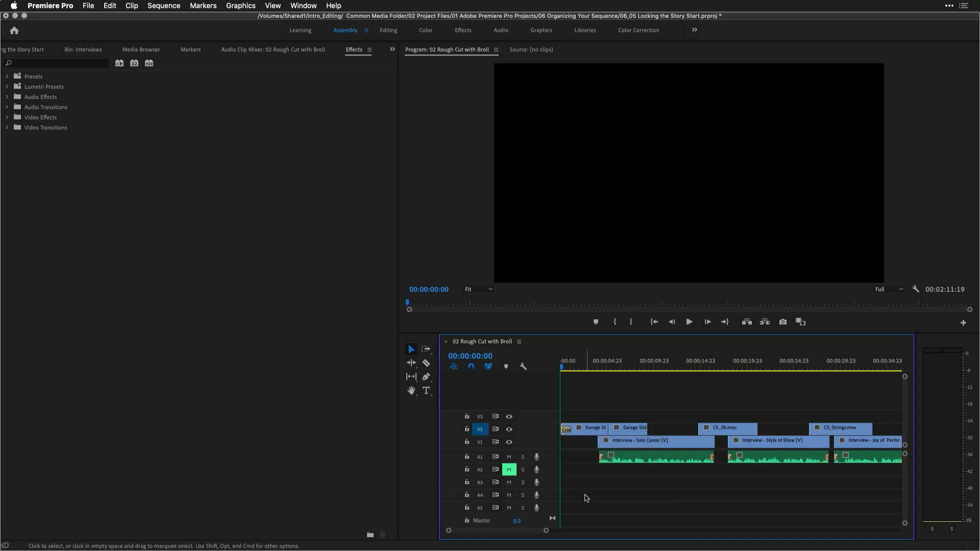
Play back the opening, apply the default transition to the end of the second Garage Slider clip, and review it
{"action": "key", "text": "space"}
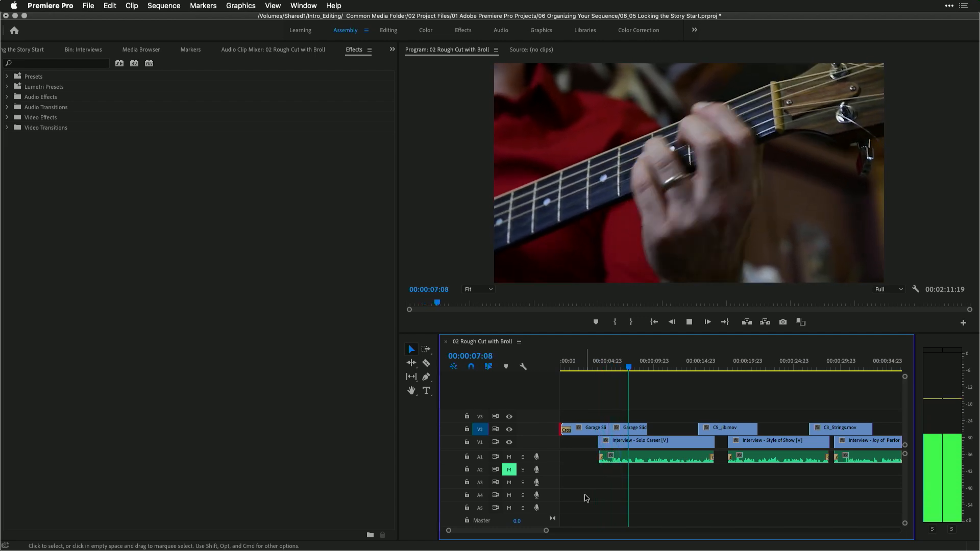
{"action": "key", "text": "space"}
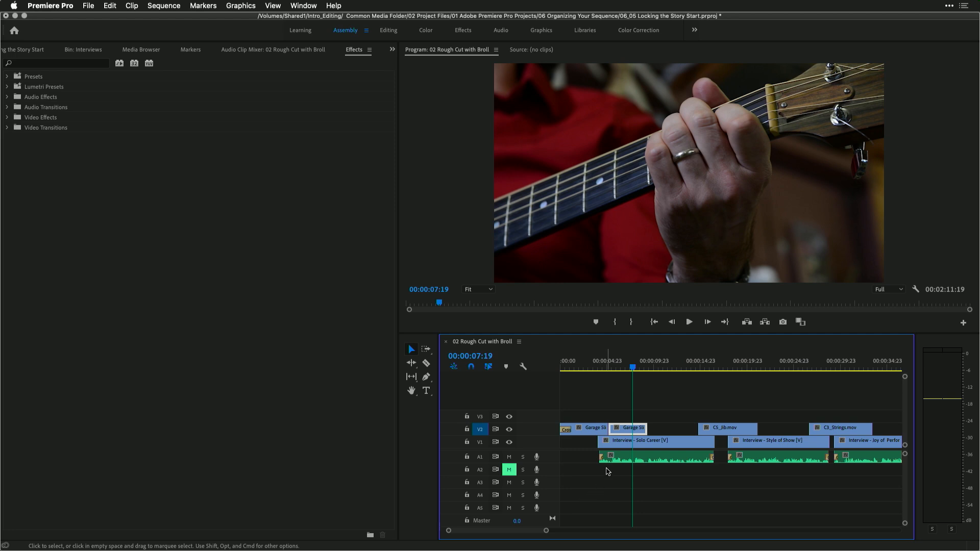
{"action": "right_click", "coordinate": [645, 430]}
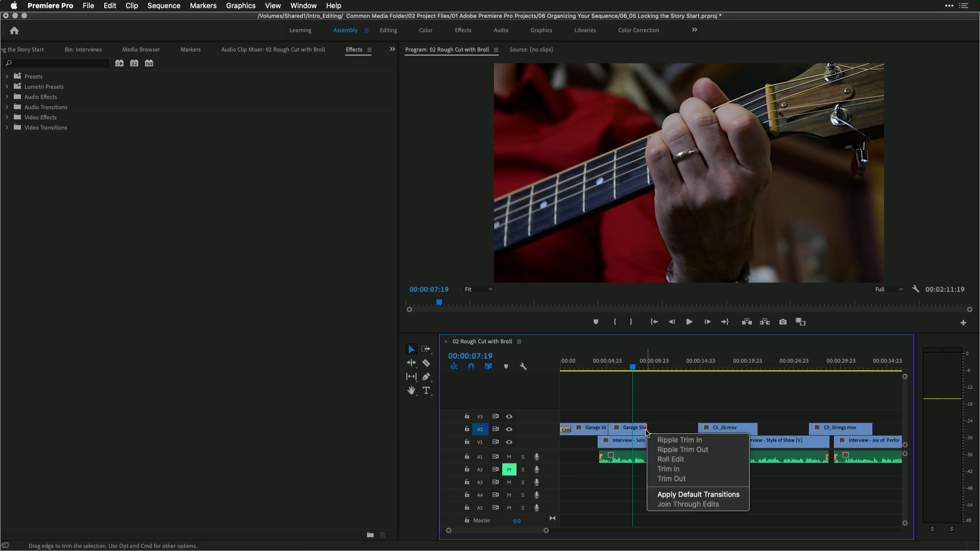
{"action": "left_click", "coordinate": [667, 495]}
{"action": "key", "text": "space"}
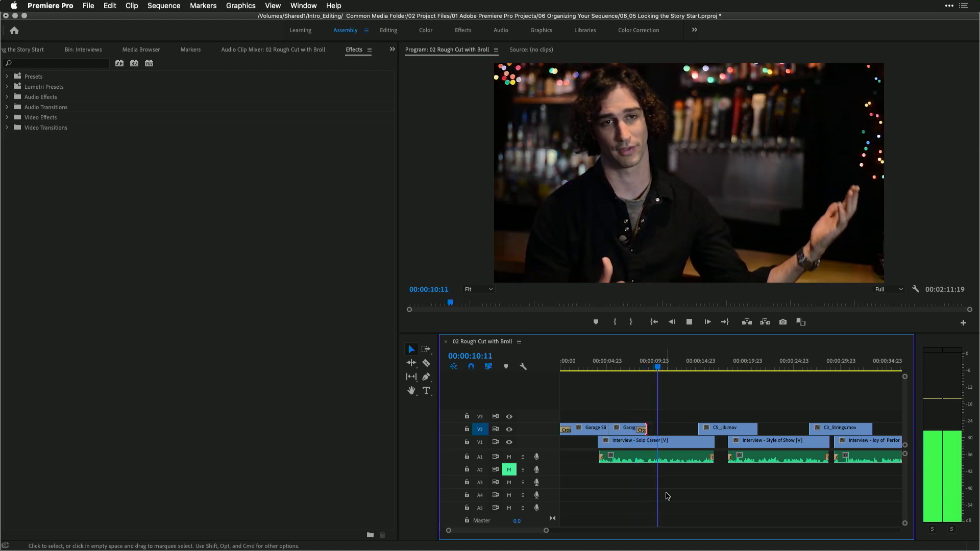
{"action": "key", "text": "space"}
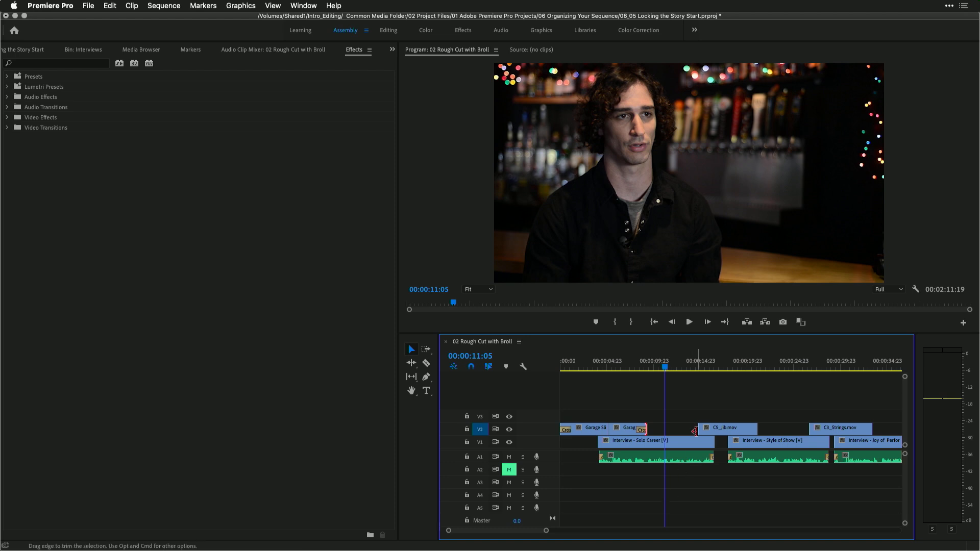
Add a Dip to Black transition from the Dissolve video transitions to the start of C5_Jib.mov
{"action": "left_click_drag", "start_coordinate": [709, 375], "coordinate": [696, 365]}
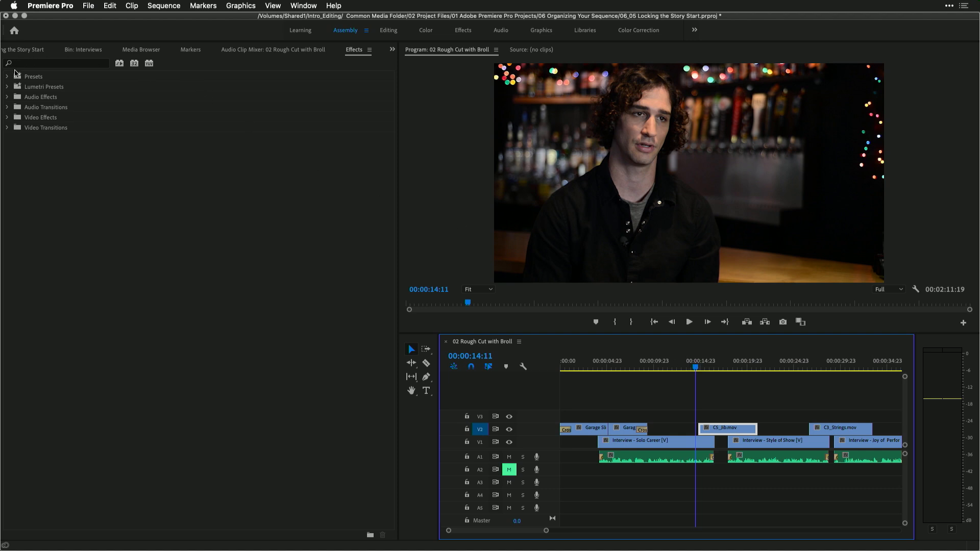
{"action": "left_click", "coordinate": [7, 128]}
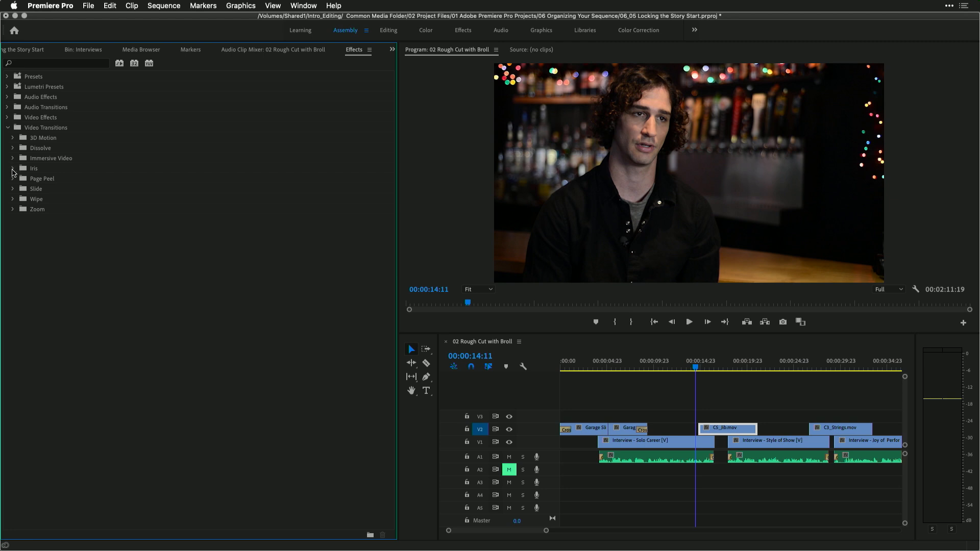
{"action": "left_click", "coordinate": [13, 148]}
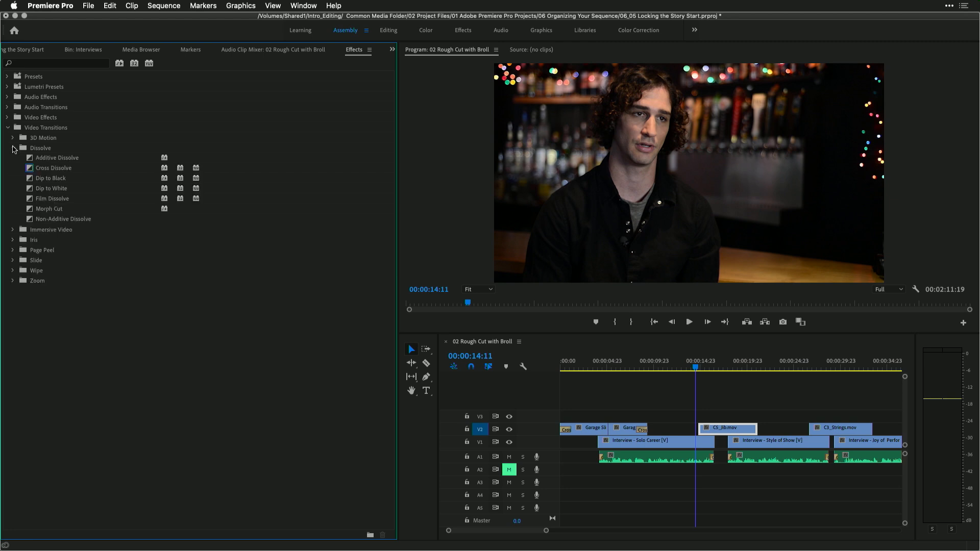
{"action": "left_click", "coordinate": [31, 181]}
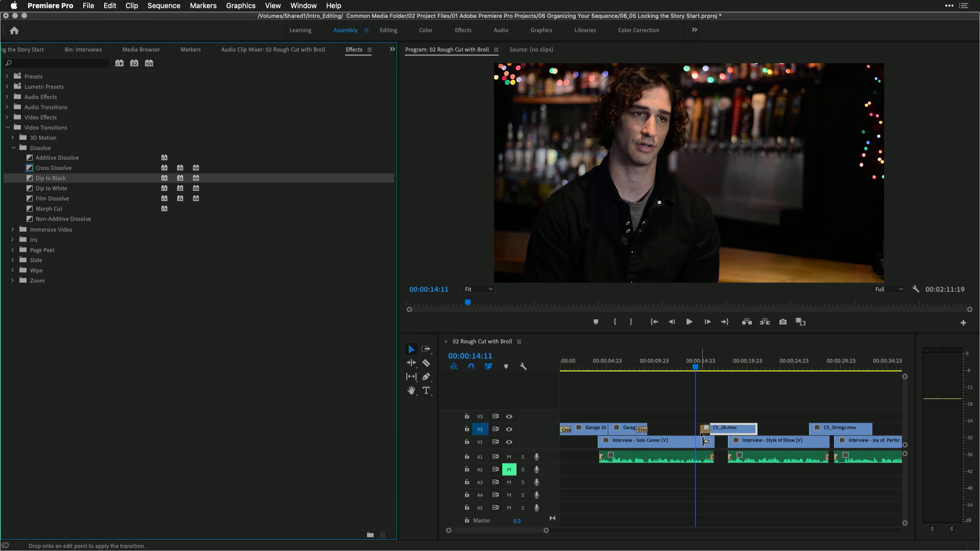
Play back the C5_Jib.mov fade and add a Dip to Black transition to its end
{"action": "left_click", "coordinate": [679, 366]}
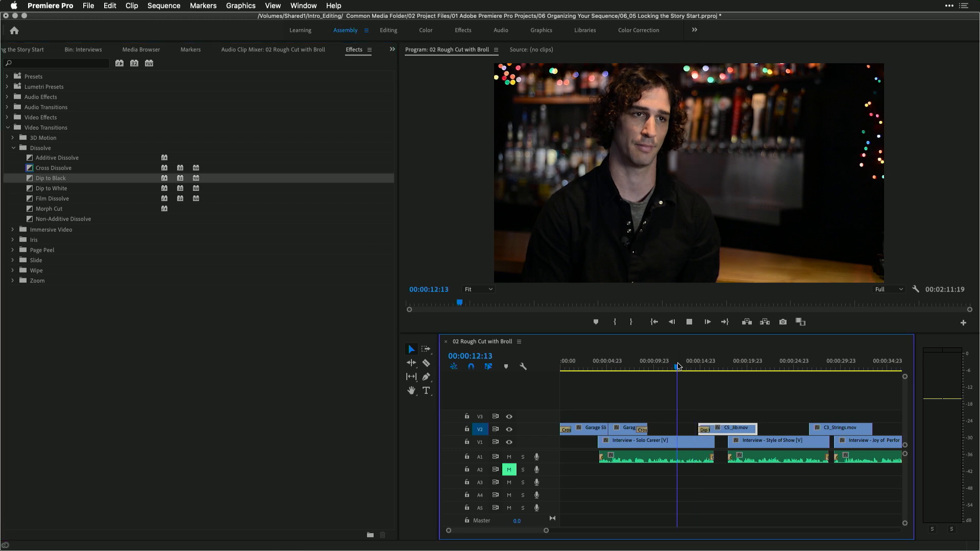
{"action": "key", "text": "space"}
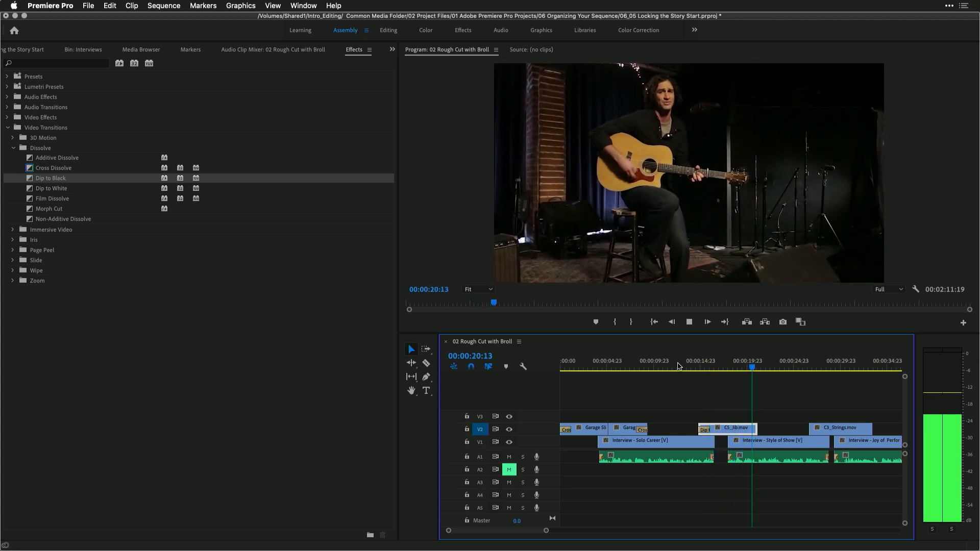
{"action": "key", "text": "space"}
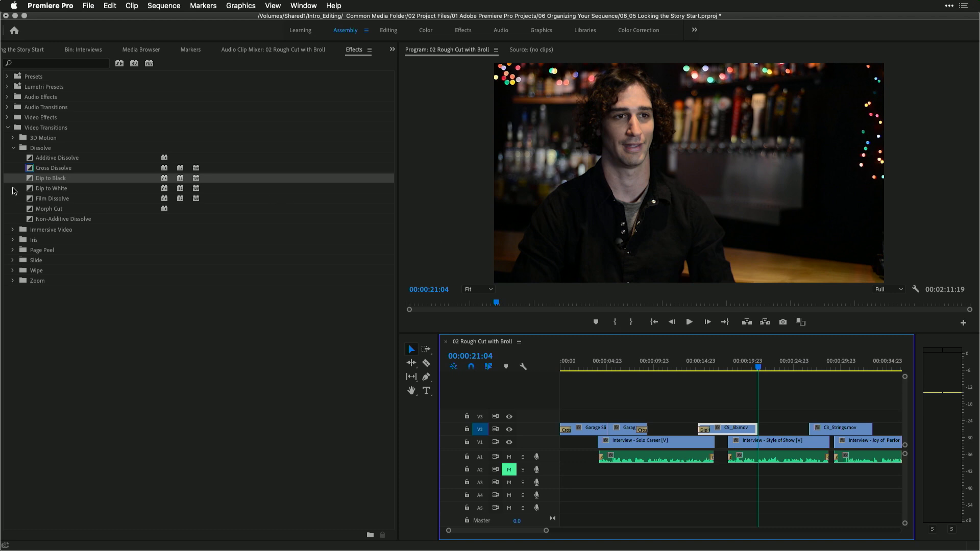
{"action": "left_click", "coordinate": [29, 181]}
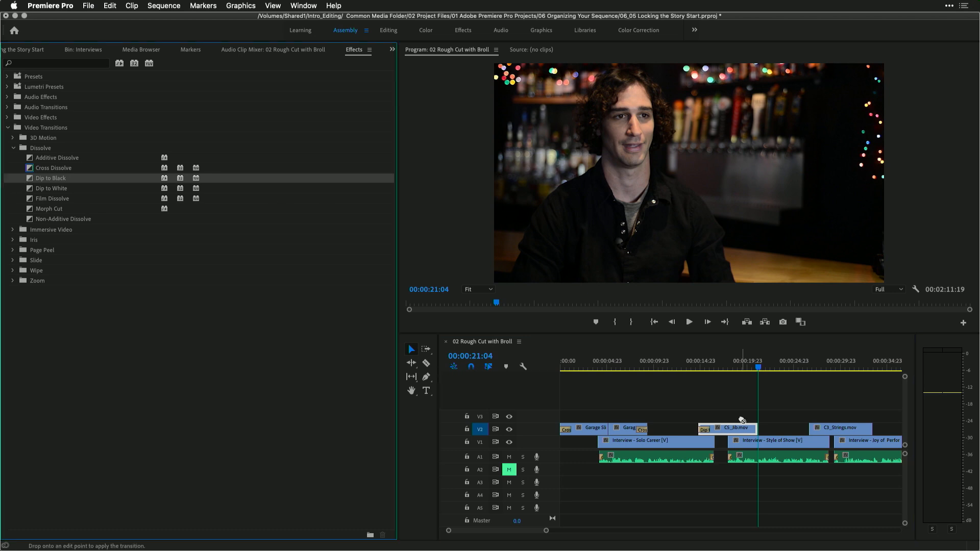
Lengthen the end of C5_Jib.mov slightly and play back the result
{"action": "left_click", "coordinate": [686, 366]}
{"action": "key", "text": "space"}
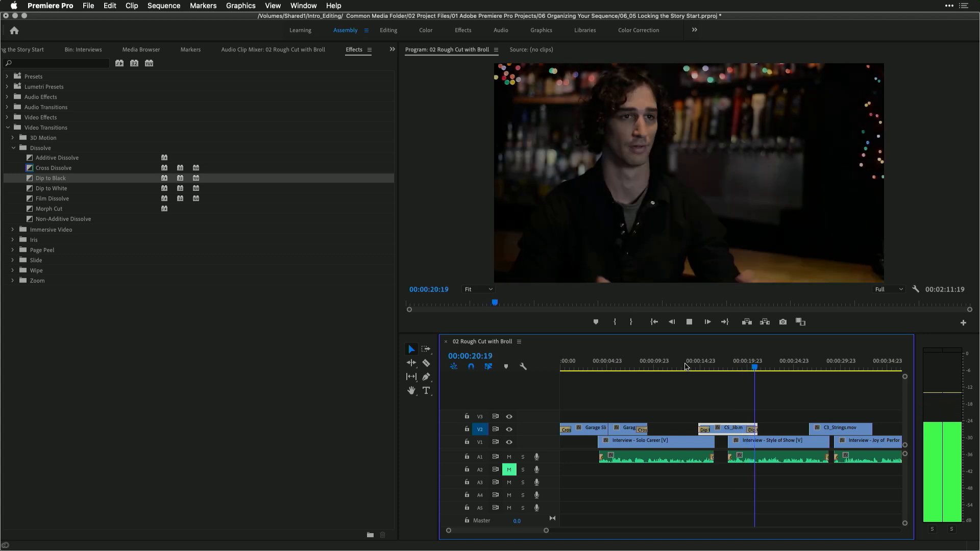
{"action": "key", "text": "space"}
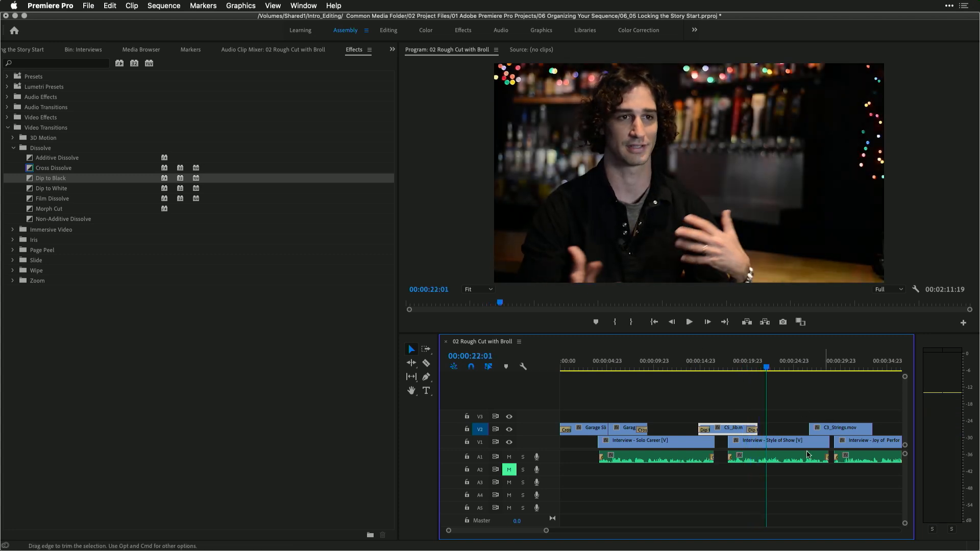
{"action": "left_click_drag", "start_coordinate": [761, 429], "coordinate": [772, 429]}
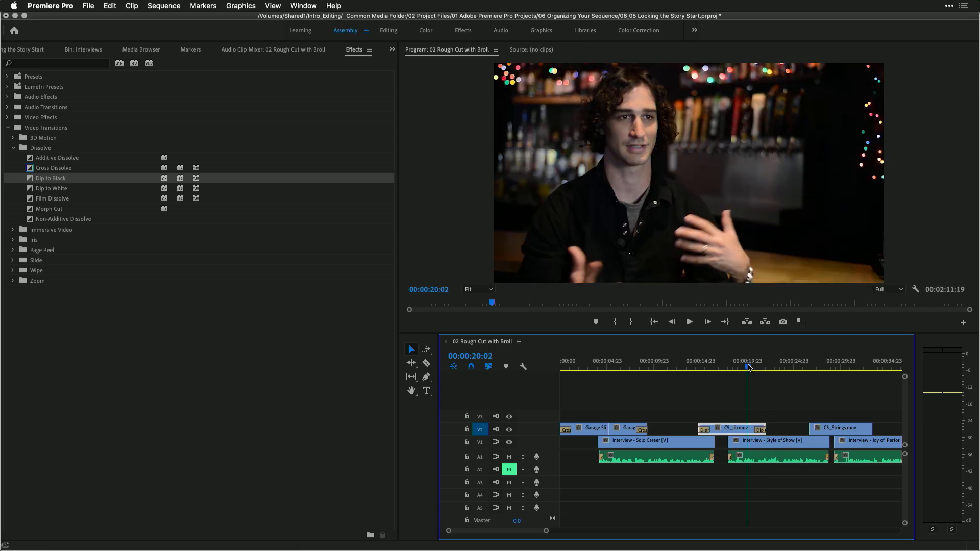
{"action": "key", "text": "space"}
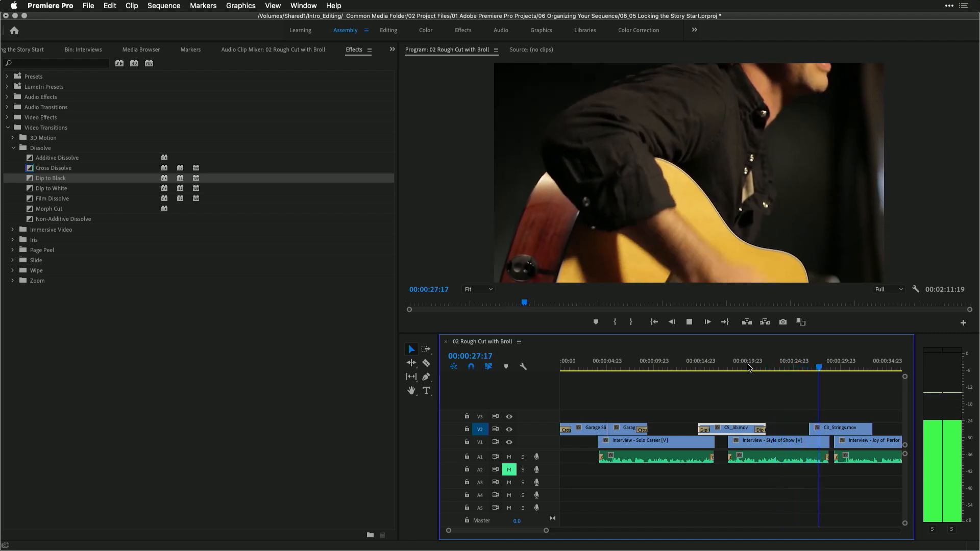
{"action": "key", "text": "space"}
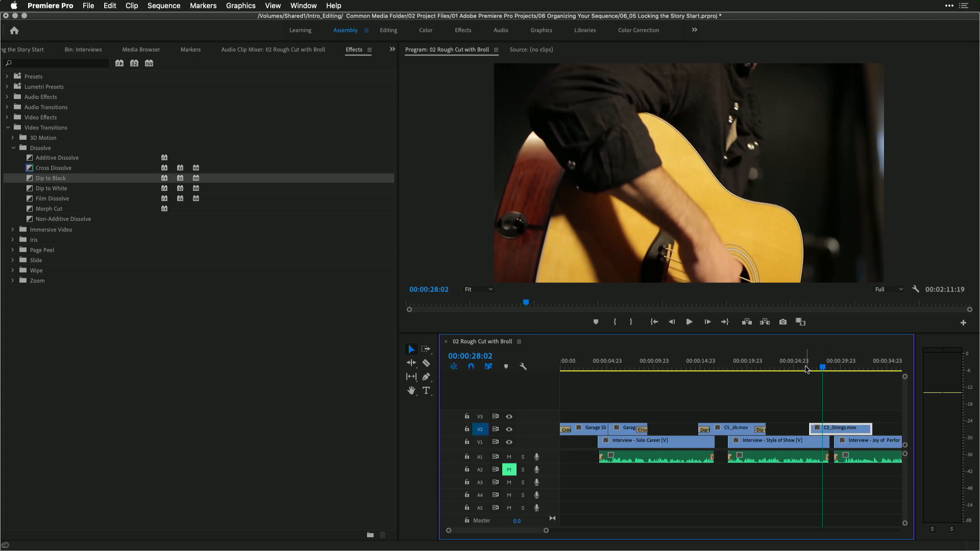
Apply the default transition to the start of C5_Strings.mov and play it back
{"action": "right_click", "coordinate": [812, 429]}
{"action": "left_click", "coordinate": [837, 495]}
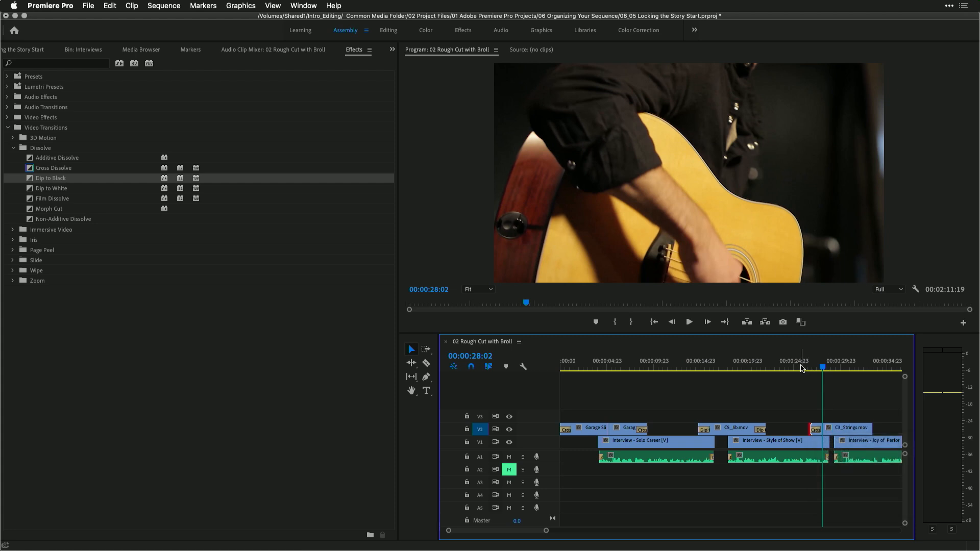
{"action": "left_click", "coordinate": [799, 365]}
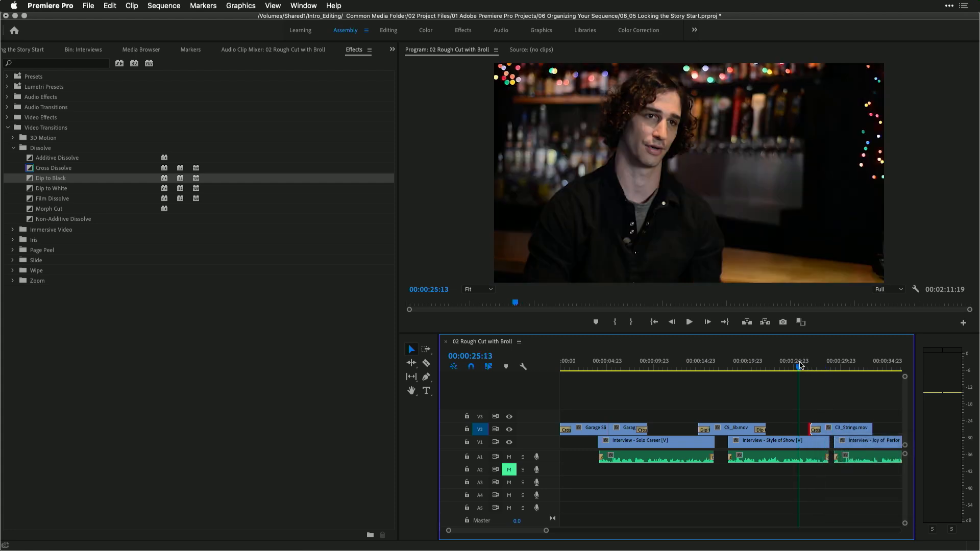
{"action": "key", "text": "space"}
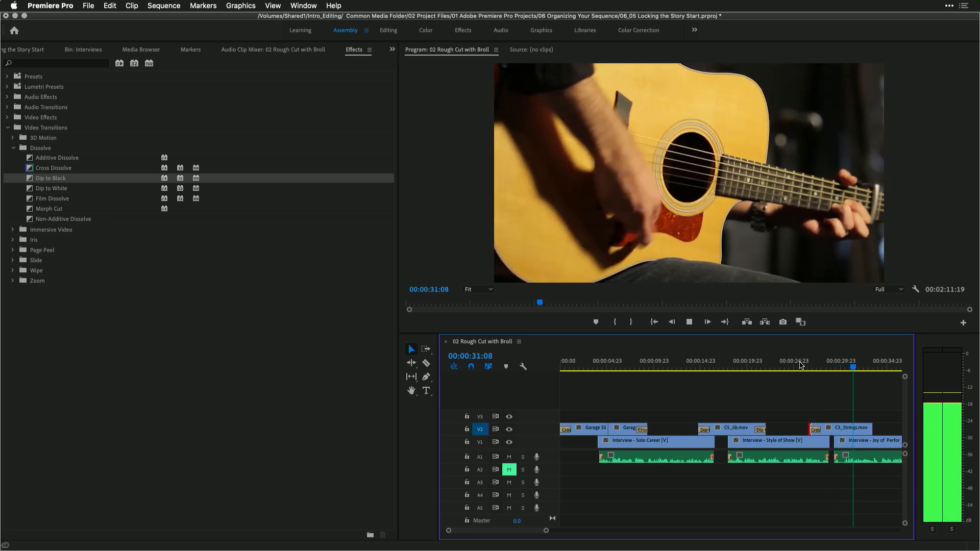
{"action": "key", "text": "space"}
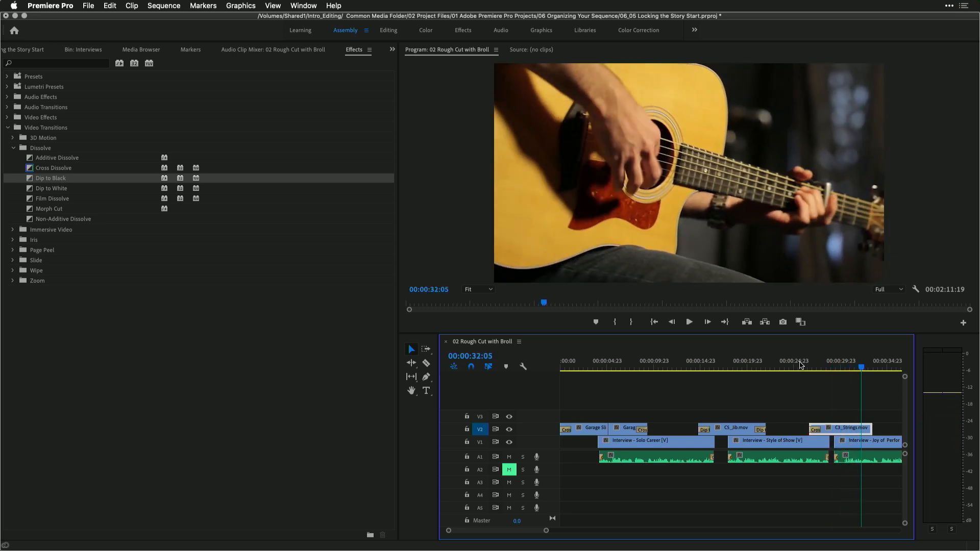
Apply the default transition to the end of C5_Strings.mov and play it back
{"action": "right_click", "coordinate": [870, 429]}
{"action": "left_click", "coordinate": [894, 494]}
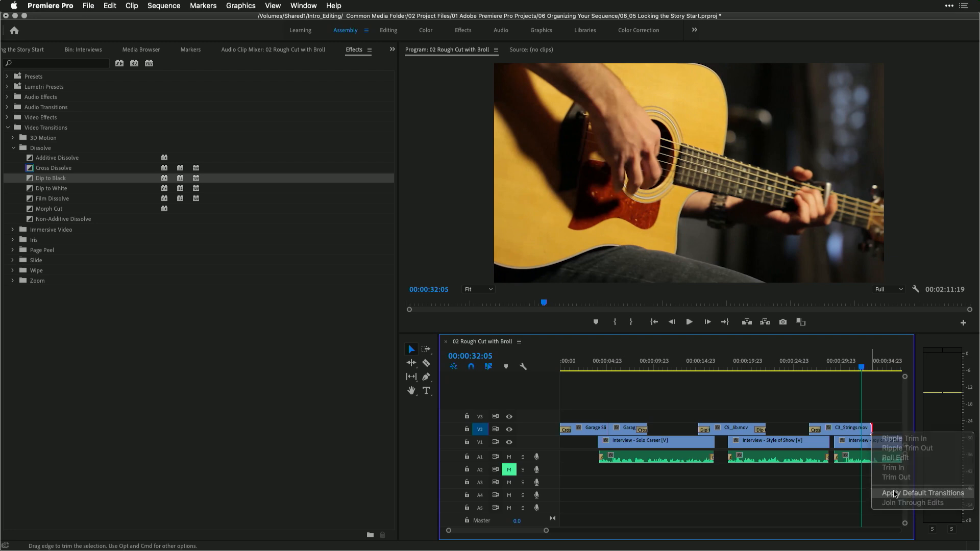
{"action": "key", "text": "space"}
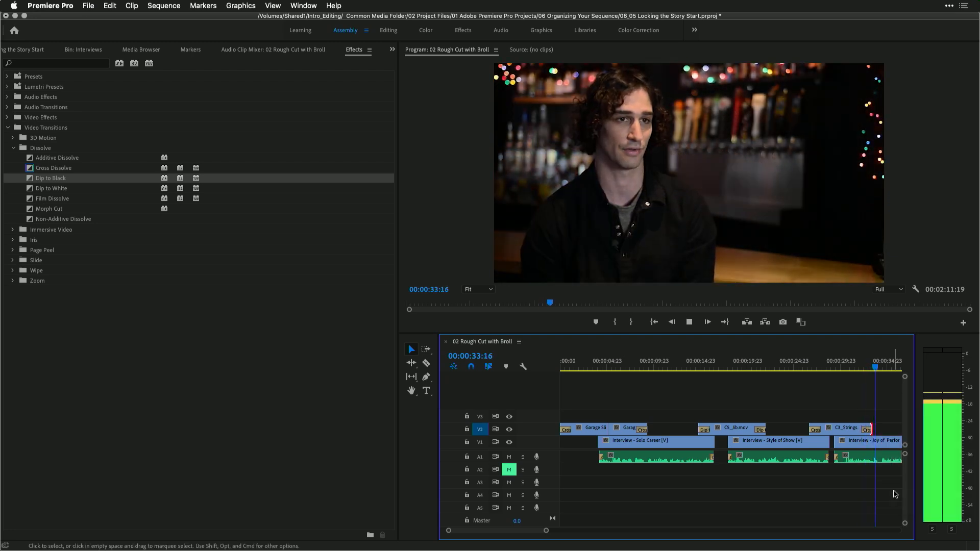
{"action": "key", "text": "space"}
Lengthen the end of C5_Strings.mov slightly and set its end transition duration to 00:00:02:00
{"action": "scroll", "coordinate": [895, 494], "scroll_direction": "right", "scroll_amount": 1}
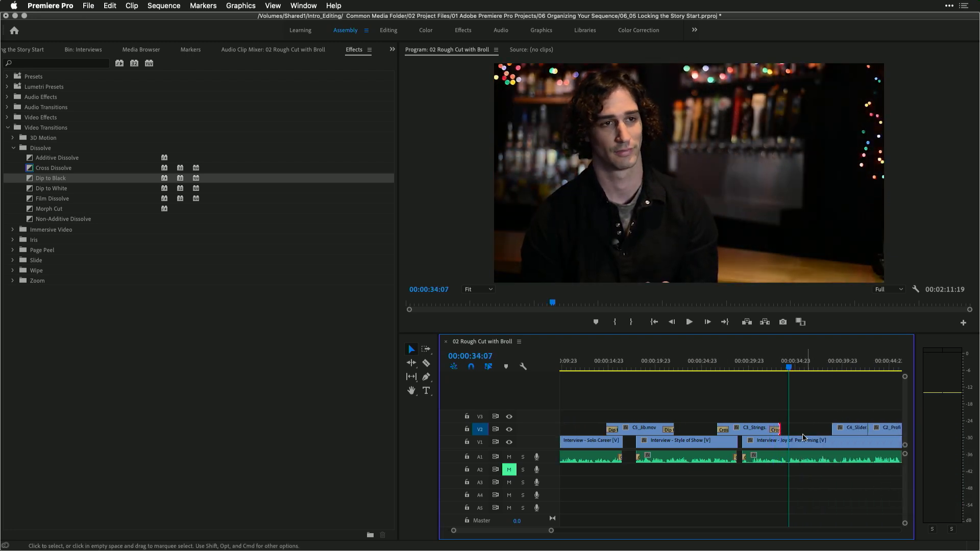
{"action": "left_click_drag", "start_coordinate": [776, 430], "coordinate": [787, 428]}
{"action": "double_click", "coordinate": [784, 430]}
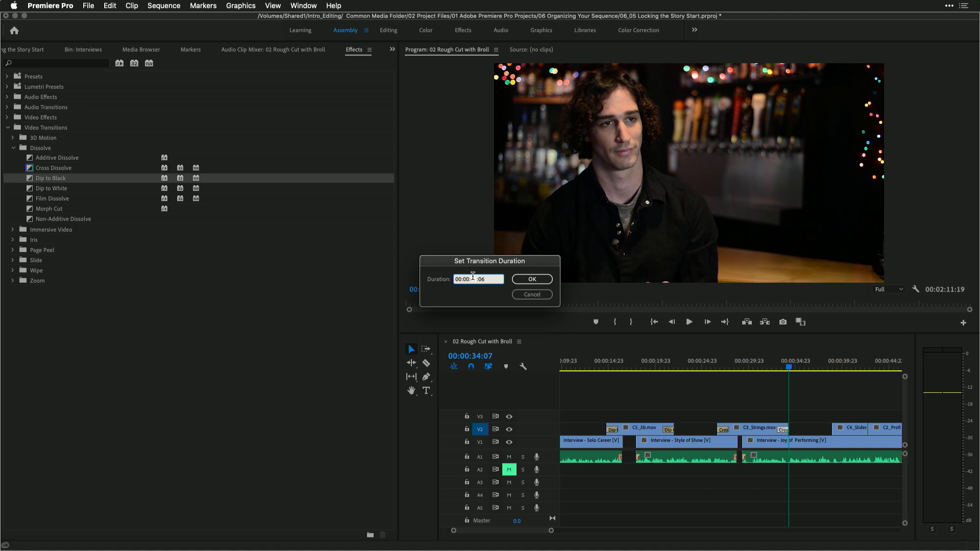
{"action": "type", "text": "200"}
{"action": "key", "text": "Return"}
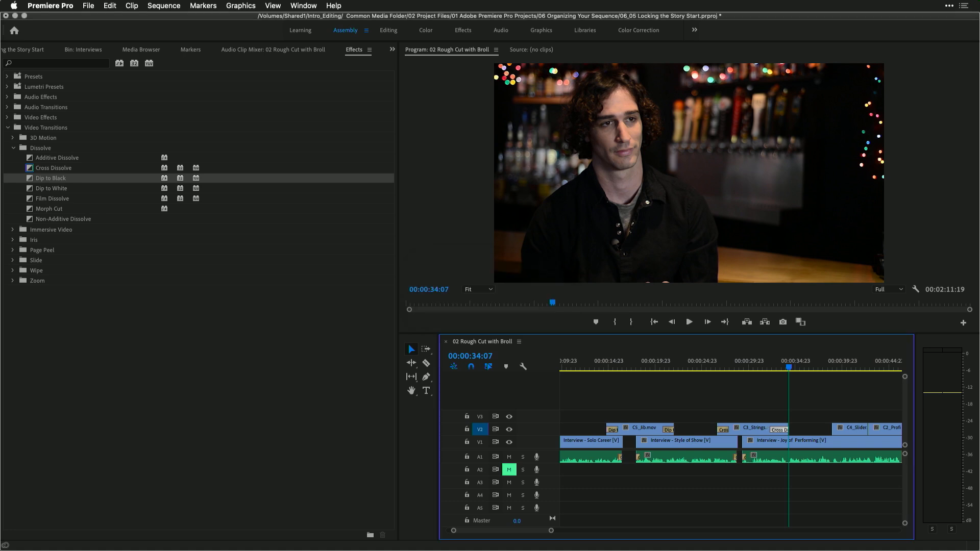
Play back the C5_Strings.mov section with its new transition
{"action": "left_click", "coordinate": [761, 364]}
{"action": "key", "text": "space"}
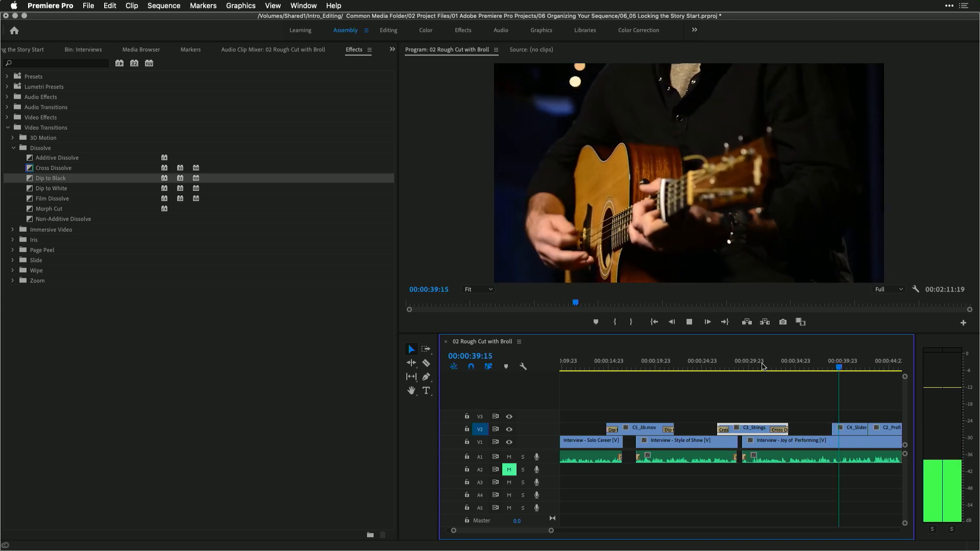
Apply the default transition to the start of the C4_Slider clip on V2 and play it back
{"action": "key", "text": "space"}
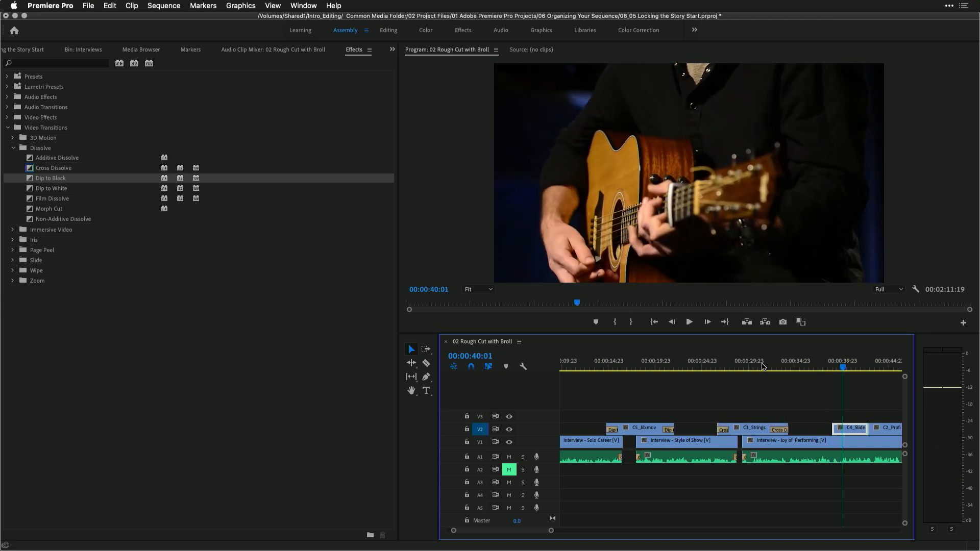
{"action": "right_click", "coordinate": [836, 430]}
{"action": "left_click", "coordinate": [855, 495]}
{"action": "left_click", "coordinate": [827, 368]}
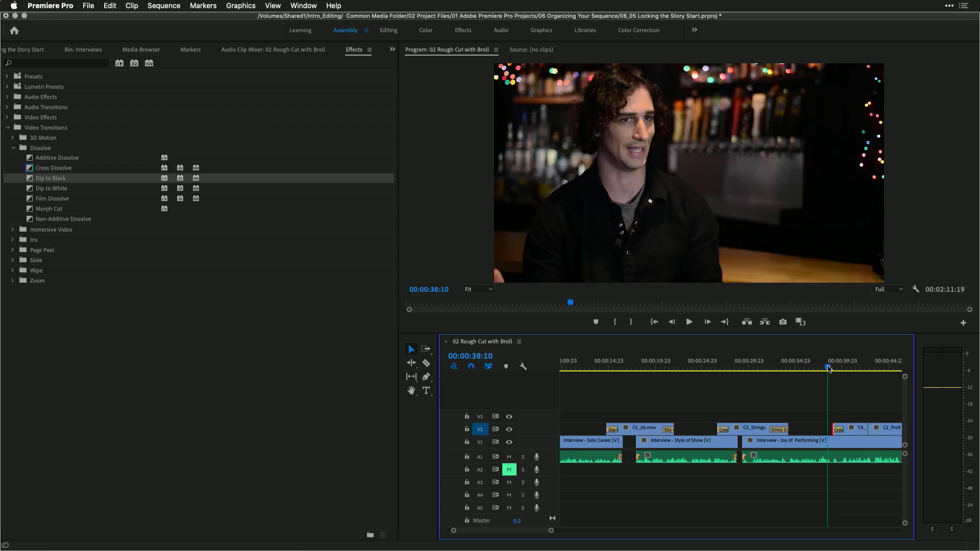
{"action": "key", "text": "space"}
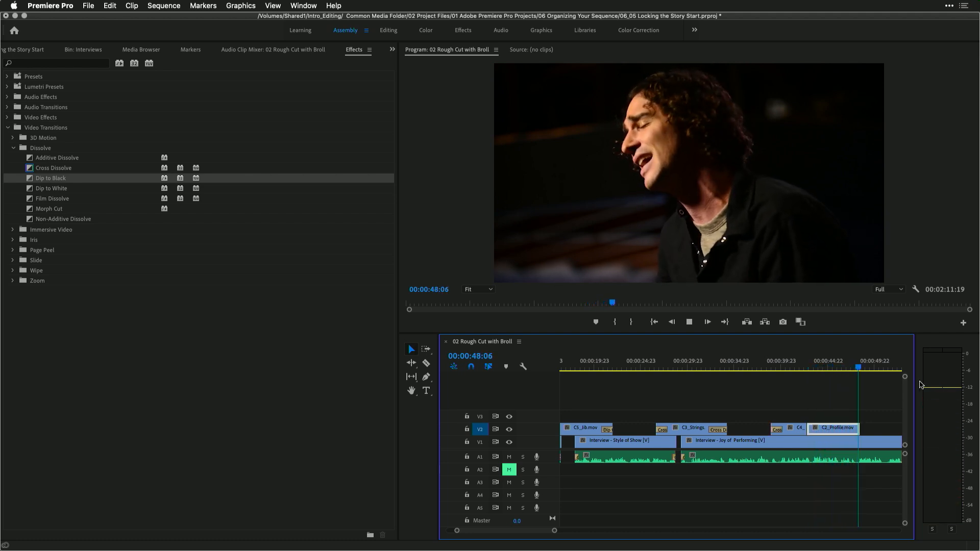
{"action": "key", "text": "space"}
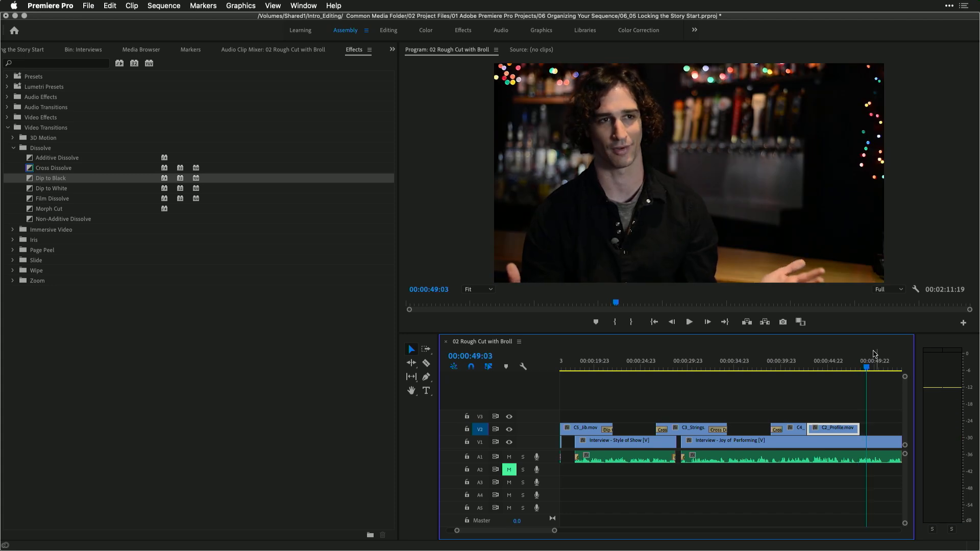
Apply Dip to Black to the end of C2_Profile.mov and set its duration to 00:00:02:00
{"action": "left_click_drag", "start_coordinate": [848, 366], "coordinate": [872, 364]}
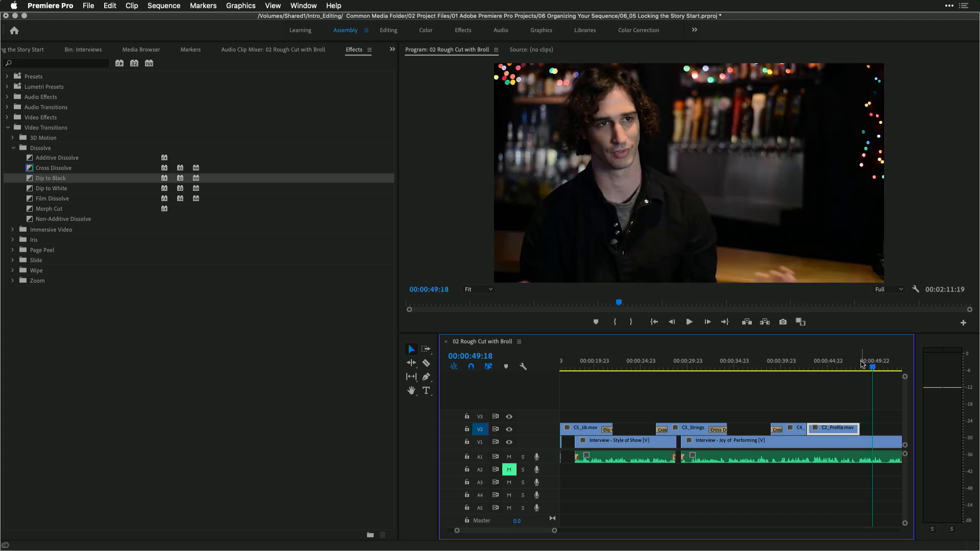
{"action": "left_click", "coordinate": [861, 363]}
{"action": "left_click", "coordinate": [29, 181]}
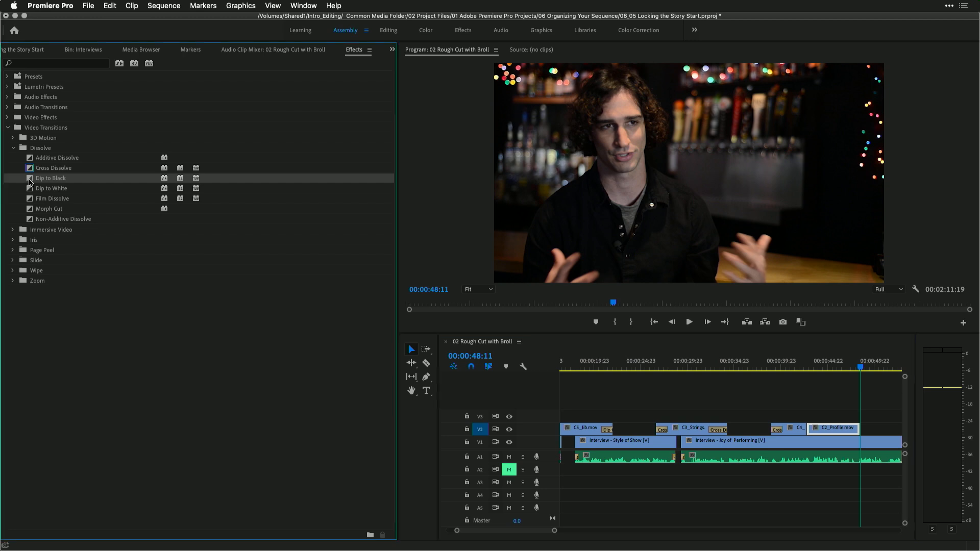
{"action": "double_click", "coordinate": [855, 431]}
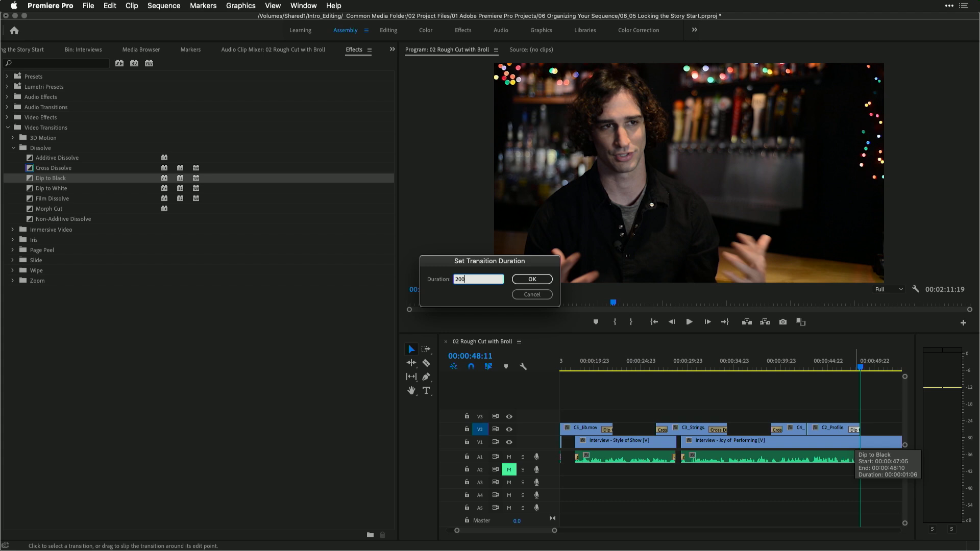
{"action": "key", "text": "Return"}
Play back the end of C2_Profile.mov with its Dip to Black transition
{"action": "left_click", "coordinate": [839, 368]}
{"action": "key", "text": "space"}
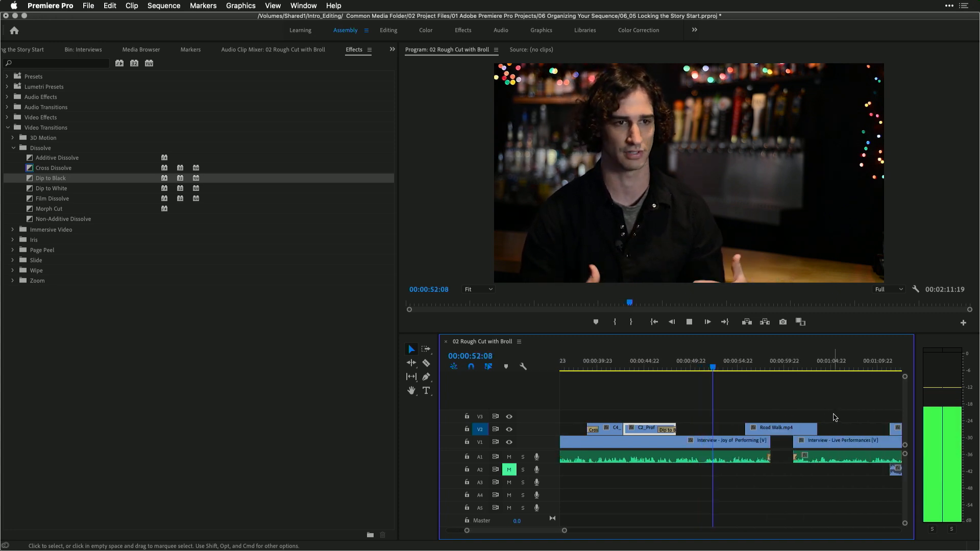
{"action": "key", "text": "space"}
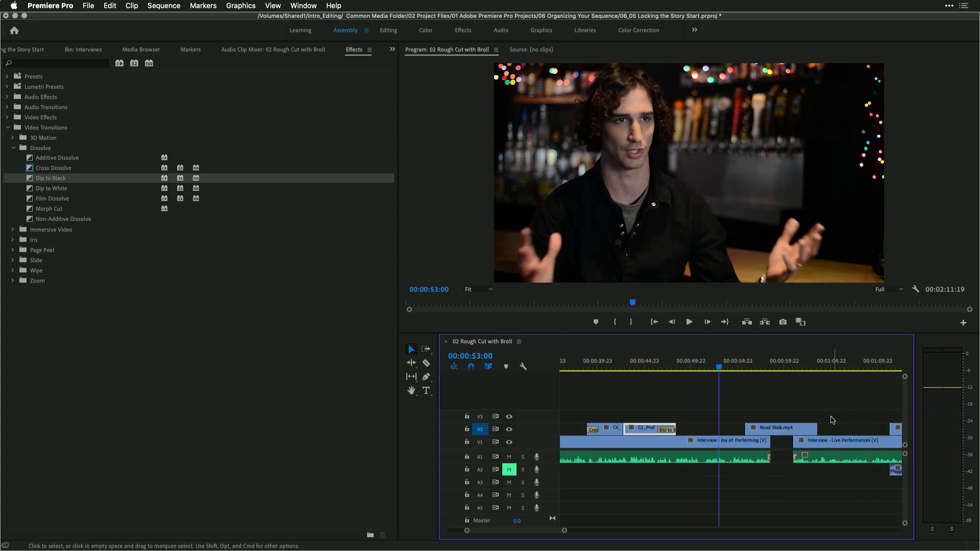
Apply default transitions to both the start and end of Road Walk.mp4 and play them back
{"action": "right_click", "coordinate": [749, 428]}
{"action": "left_click", "coordinate": [771, 495]}
{"action": "right_click", "coordinate": [815, 428]}
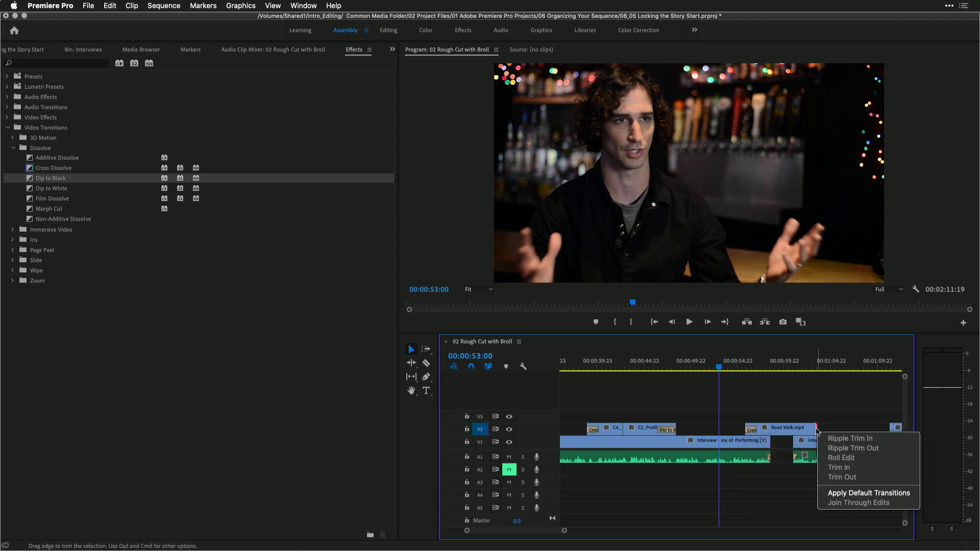
{"action": "left_click", "coordinate": [842, 494]}
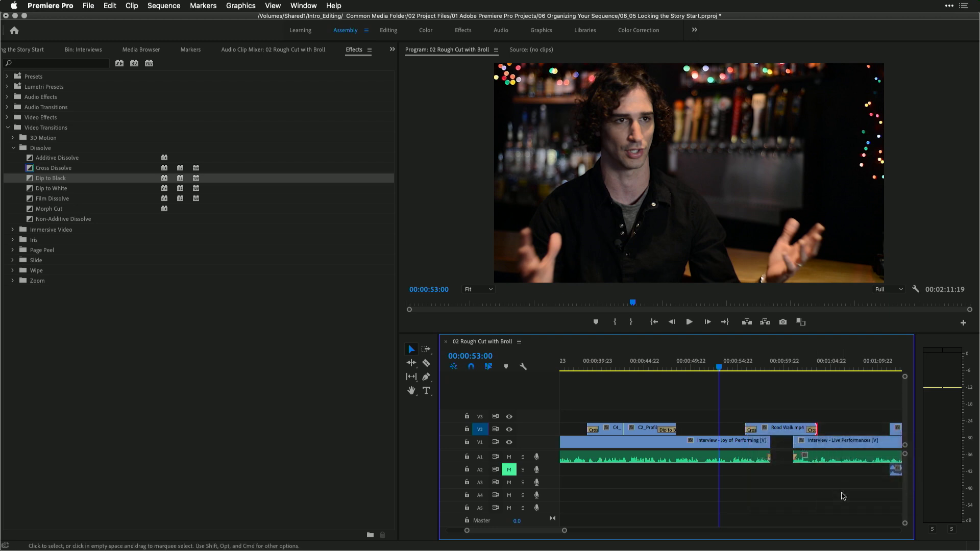
{"action": "key", "text": "space"}
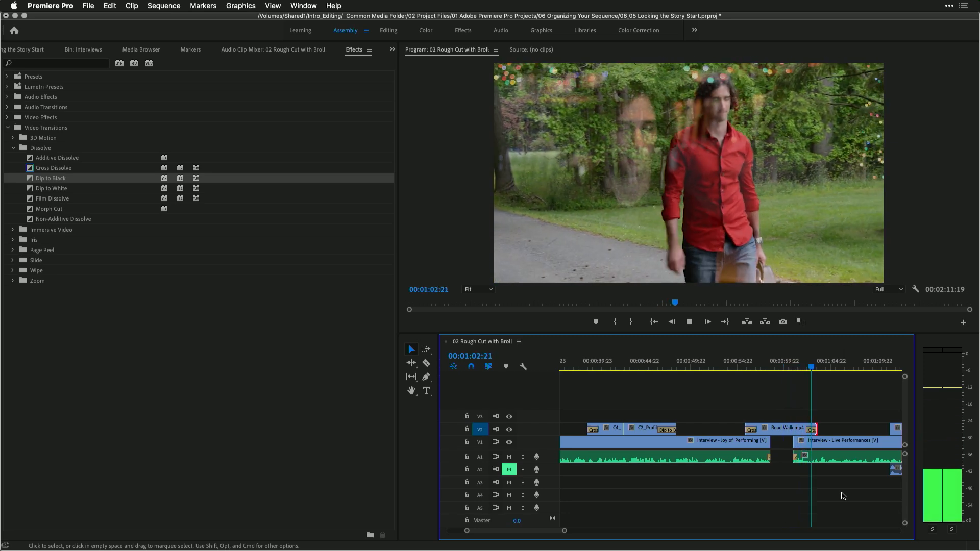
{"action": "key", "text": "space"}
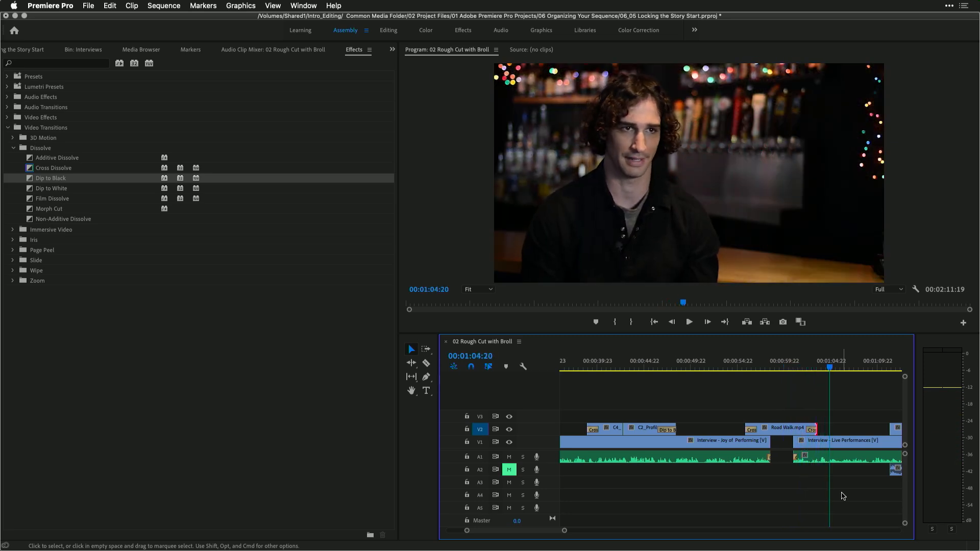
Apply the default transition to the start of Strum.mp4 and play it back
{"action": "scroll", "coordinate": [843, 496], "scroll_direction": "right", "scroll_amount": 10}
{"action": "scroll", "coordinate": [843, 496], "scroll_direction": "up", "scroll_amount": 1}
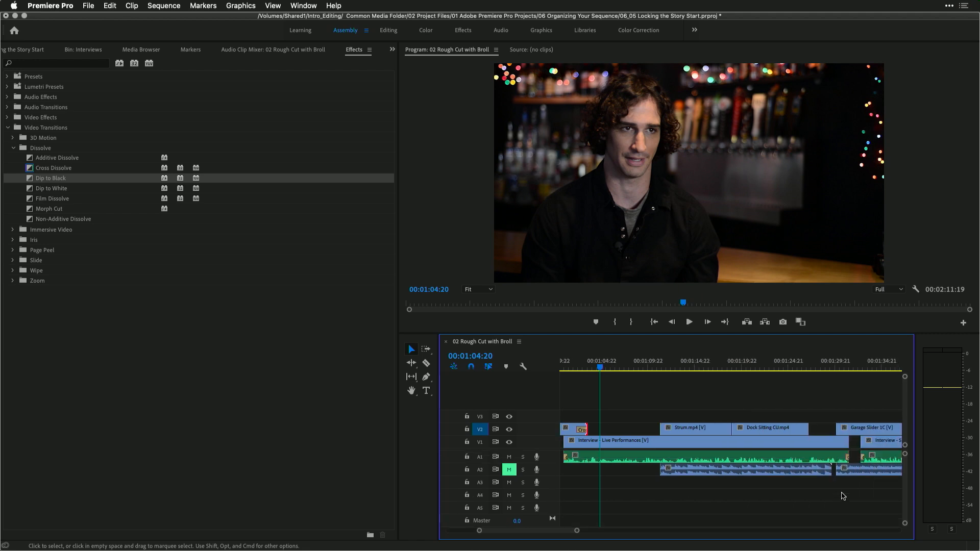
{"action": "right_click", "coordinate": [664, 428]}
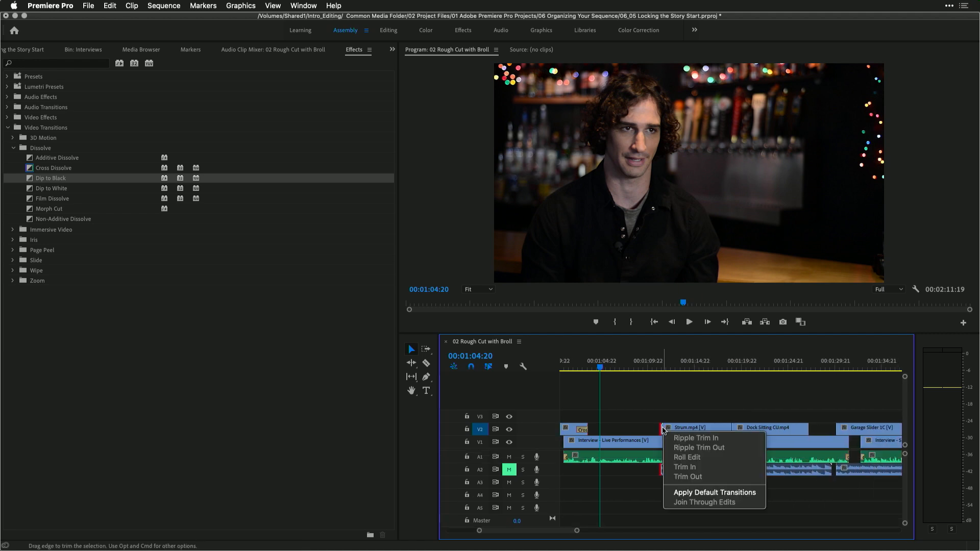
{"action": "left_click", "coordinate": [680, 493]}
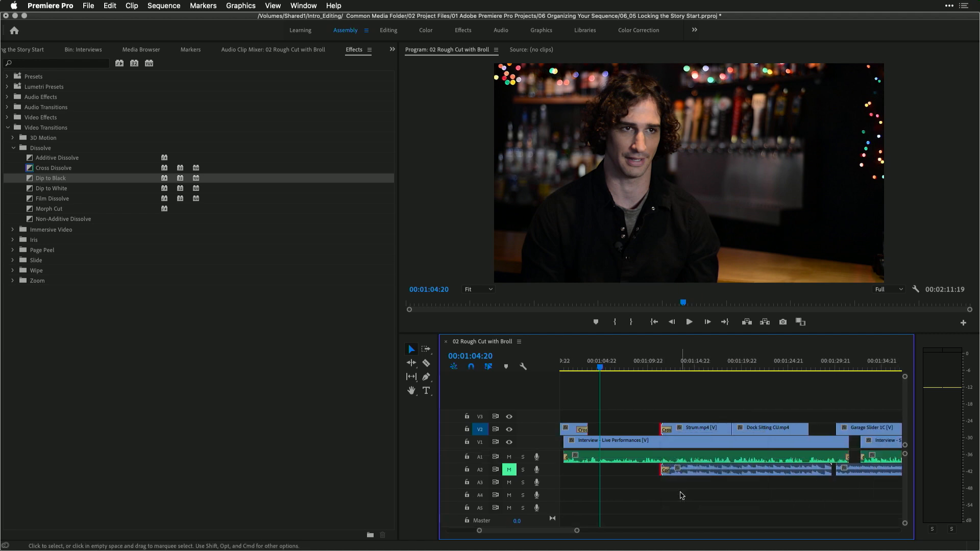
{"action": "key", "text": "space"}
{"action": "left_click", "coordinate": [651, 366]}
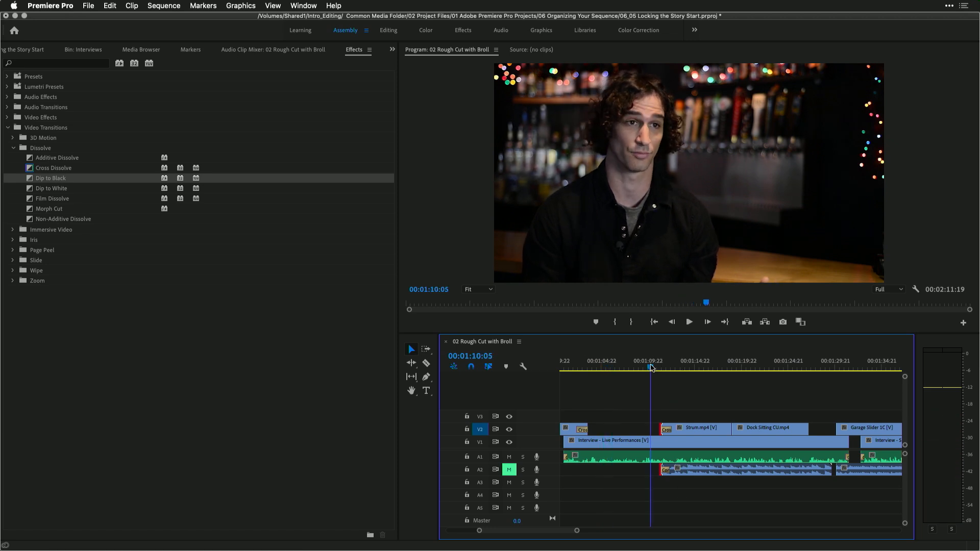
{"action": "key", "text": "space"}
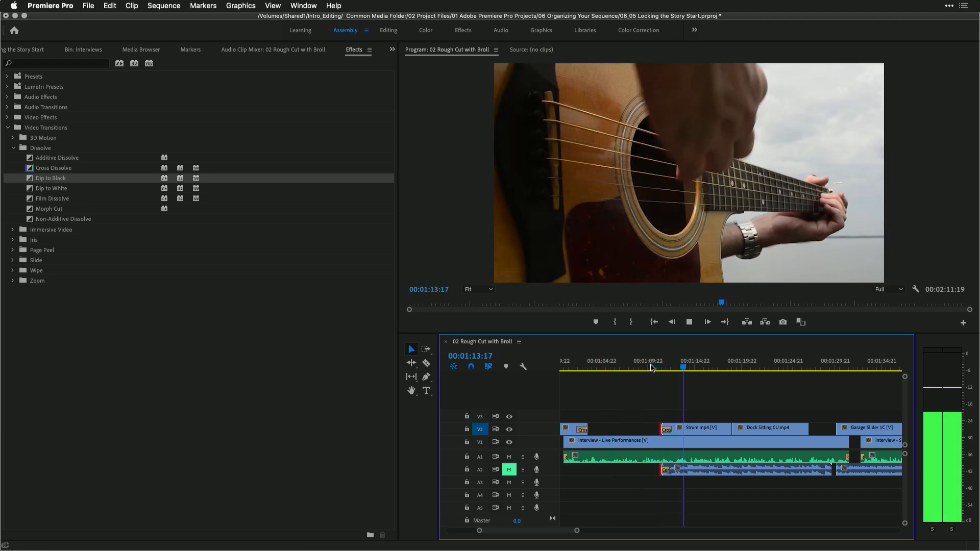
{"action": "key", "text": "space"}
Set the duration of the transition at the start of Strum.mp4 to 00:00:02:00
{"action": "left_click", "coordinate": [669, 404]}
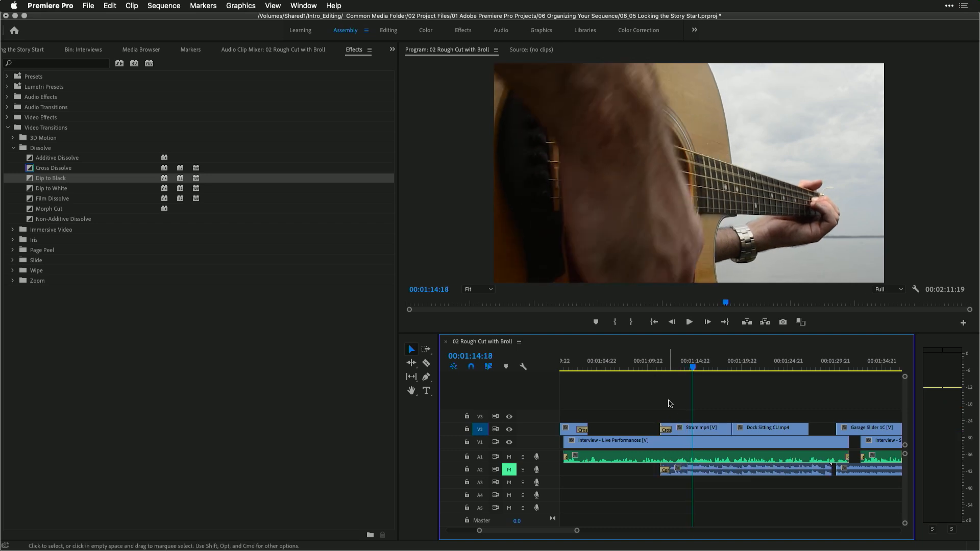
{"action": "double_click", "coordinate": [666, 431]}
{"action": "type", "text": "2"}
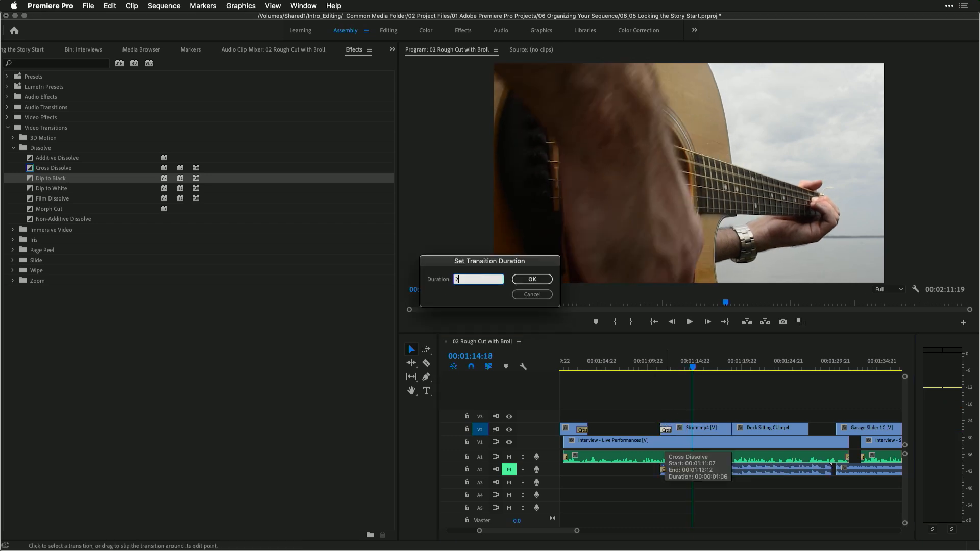
{"action": "type", "text": "00"}
{"action": "key", "text": "Return"}
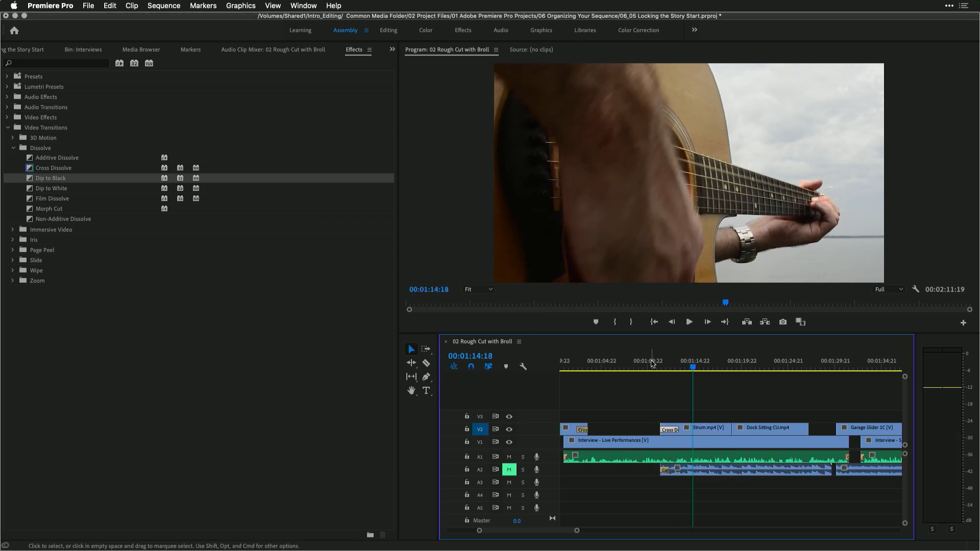
Play back the Strum.mp4 section with its lengthened transition
{"action": "left_click", "coordinate": [651, 363]}
{"action": "key", "text": "space"}
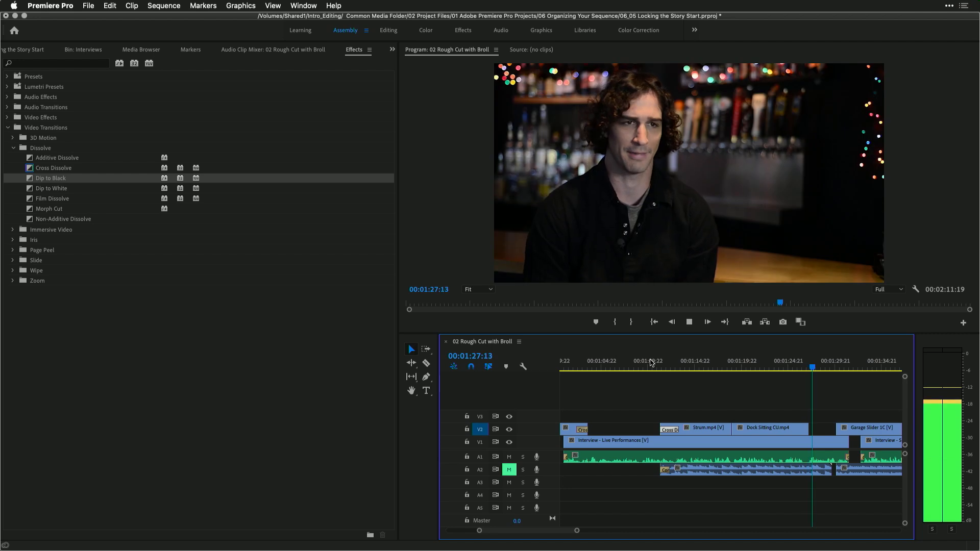
{"action": "key", "text": "space"}
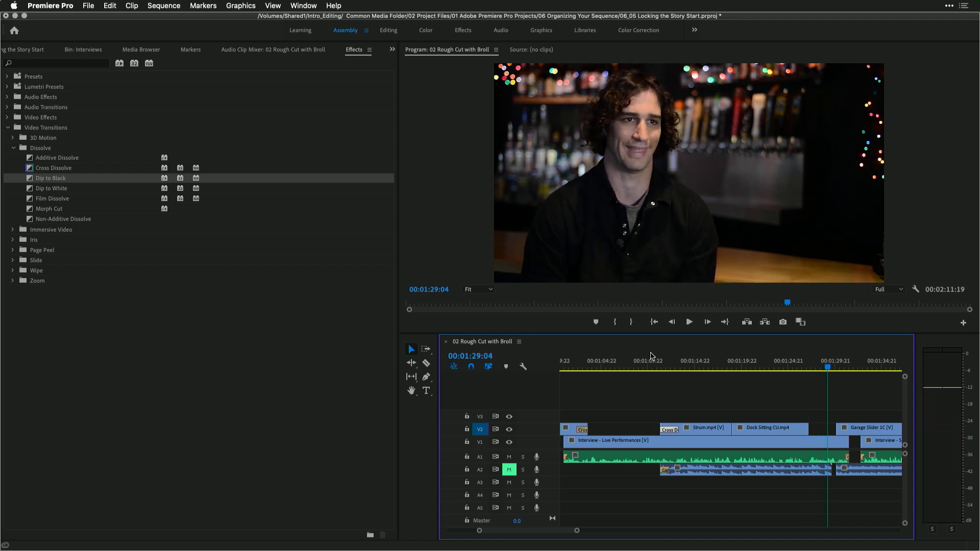
Apply the default transition to the start of Garage Slider 1C and play it back
{"action": "right_click", "coordinate": [833, 430]}
{"action": "left_click", "coordinate": [858, 496]}
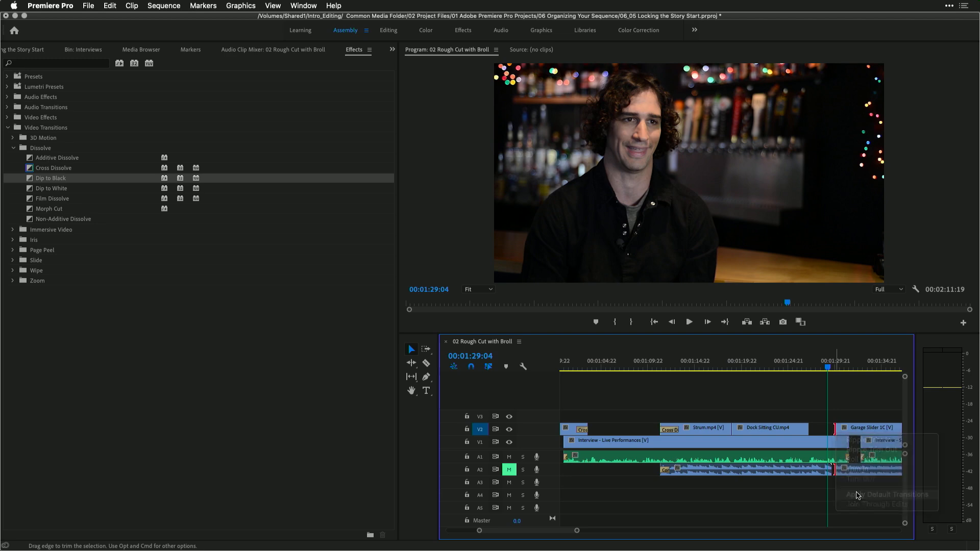
{"action": "key", "text": "space"}
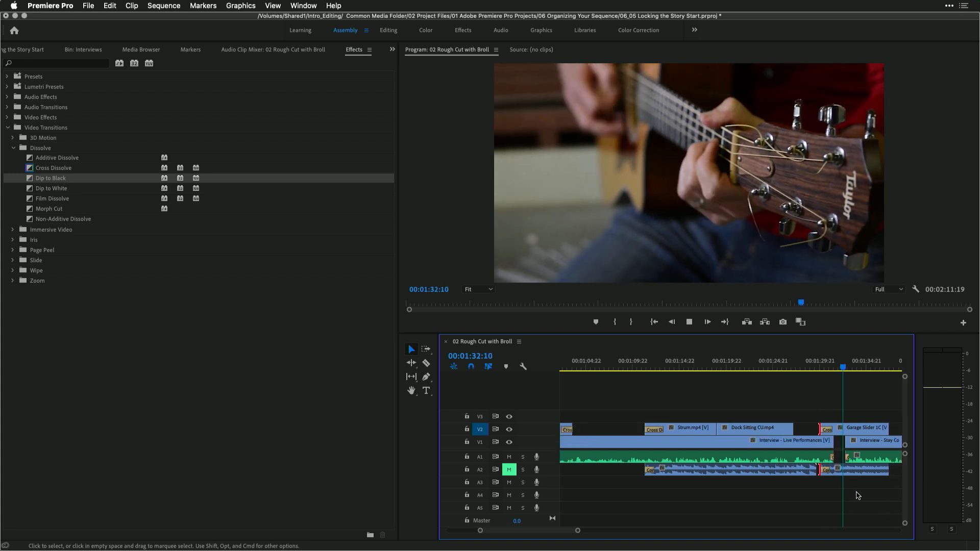
{"action": "key", "text": "space"}
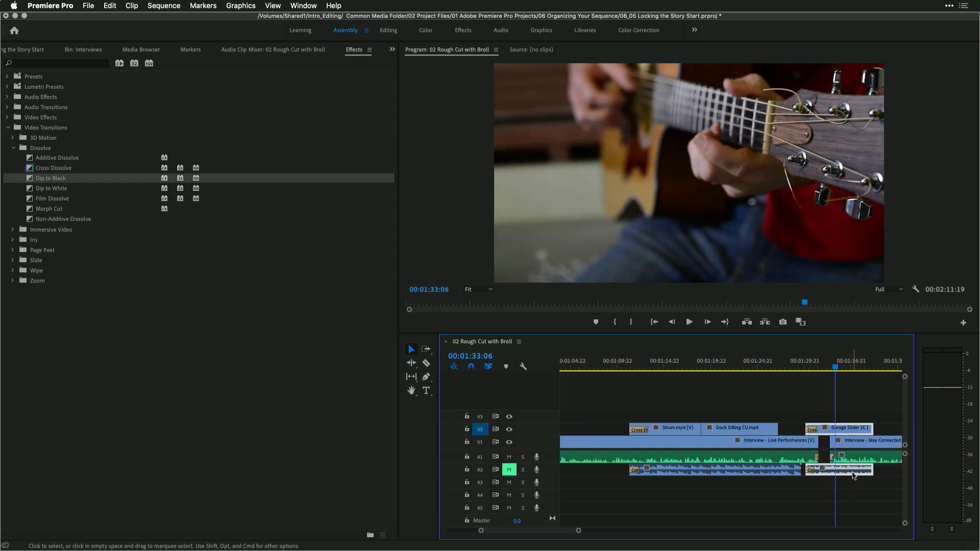
Trim the end of the Interview - Live Performances clip on V1 shorter and play back the edit
{"action": "key", "text": "="}
{"action": "key", "text": "="}
{"action": "left_click", "coordinate": [687, 442]}
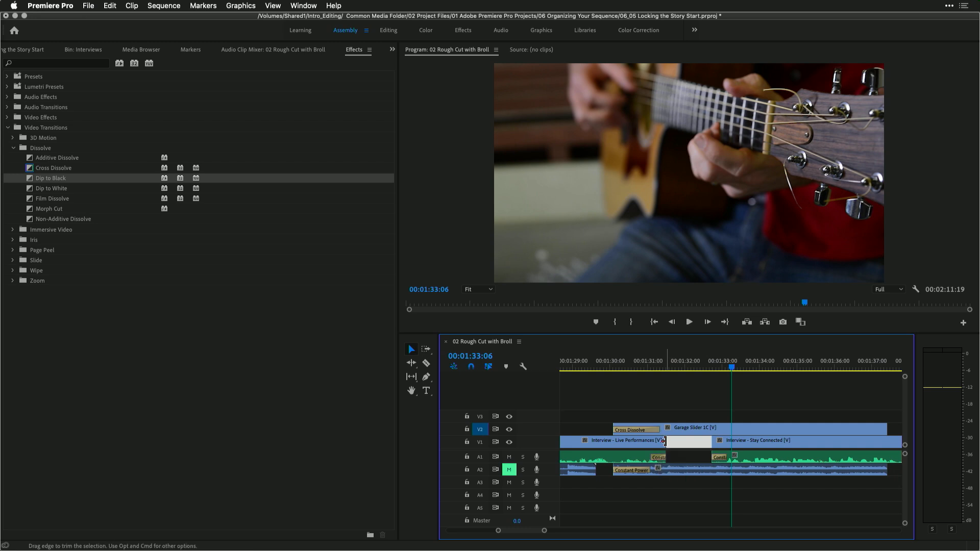
{"action": "left_click", "coordinate": [664, 442]}
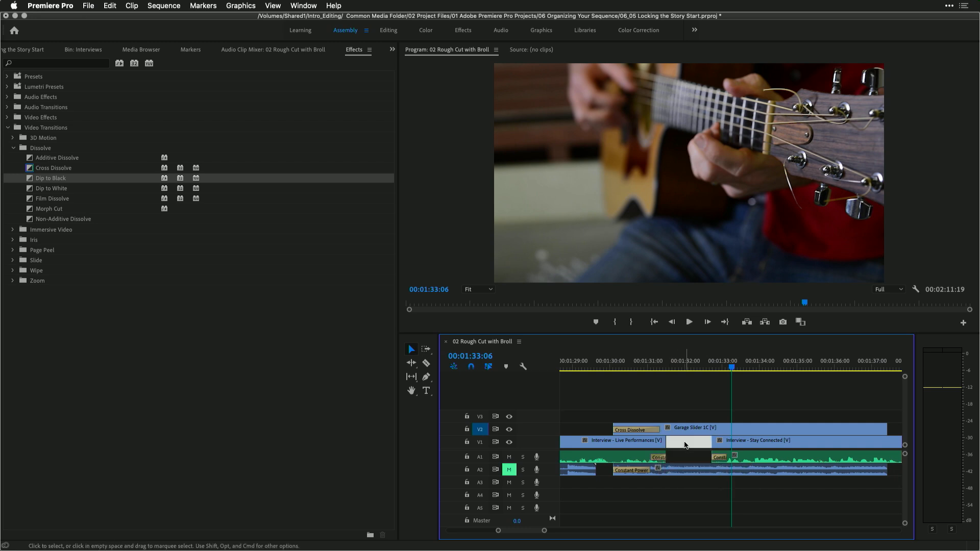
{"action": "left_click_drag", "start_coordinate": [661, 442], "coordinate": [642, 444]}
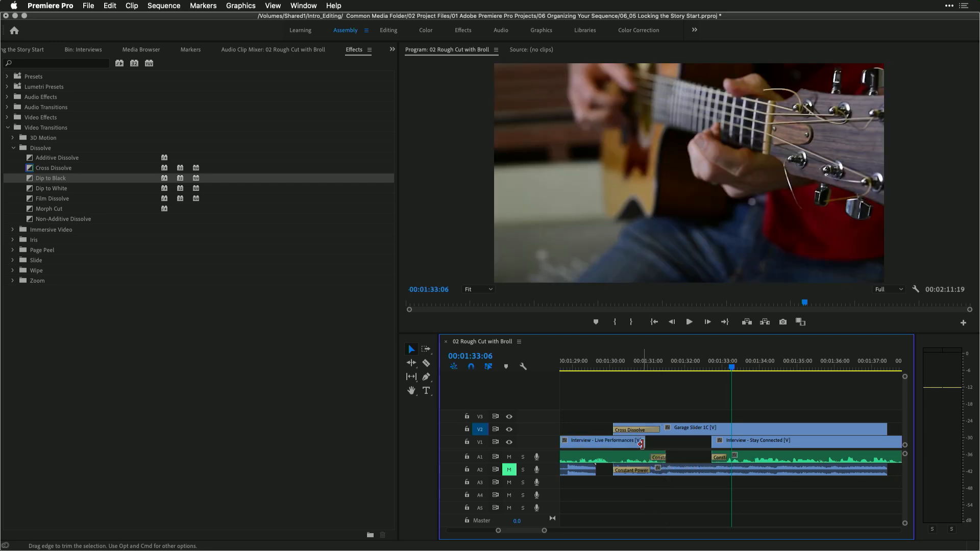
{"action": "left_click", "coordinate": [605, 364]}
{"action": "key", "text": "space"}
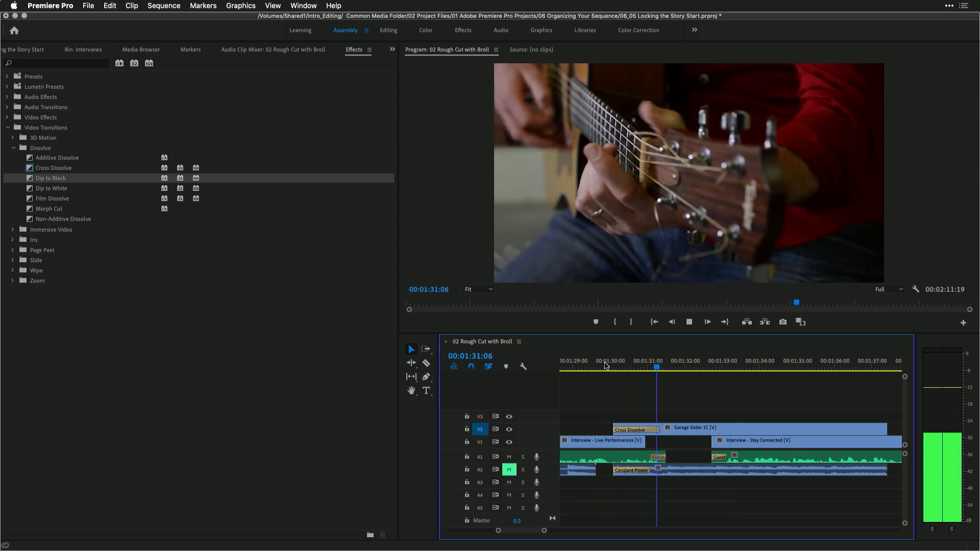
{"action": "key", "text": "space"}
Extend the end of the Interview - Live Performances clip slightly beyond its original end and play it back
{"action": "left_click", "coordinate": [659, 444]}
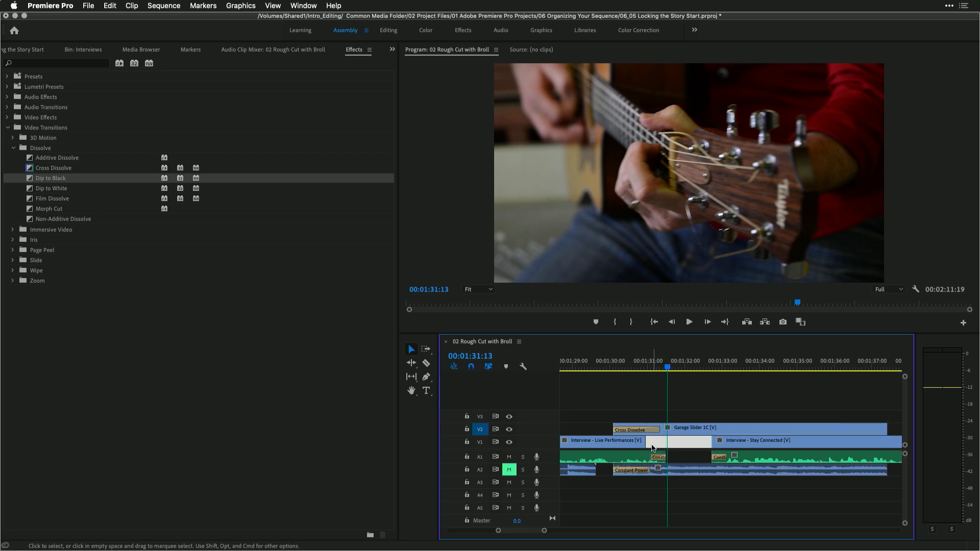
{"action": "left_click_drag", "start_coordinate": [642, 442], "coordinate": [672, 442]}
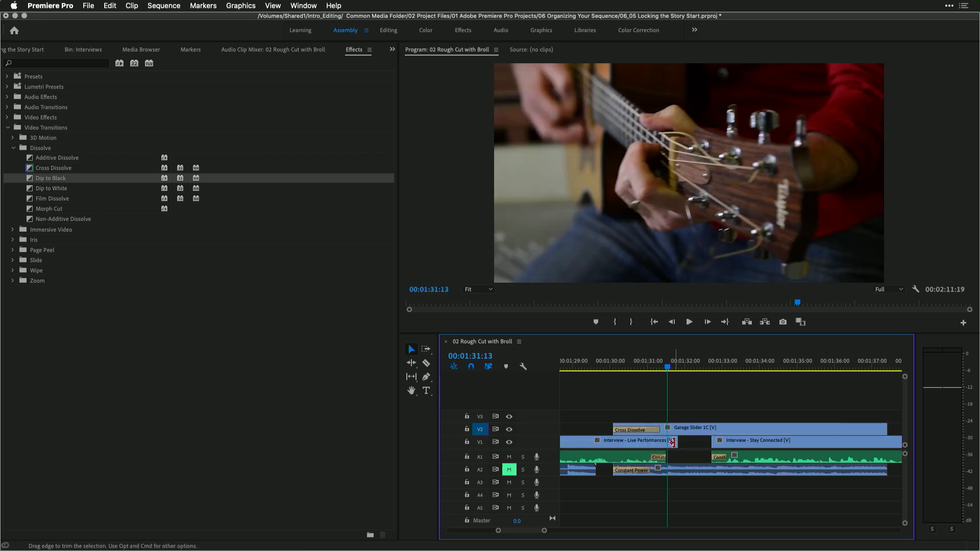
{"action": "left_click", "coordinate": [594, 363]}
{"action": "key", "text": "space"}
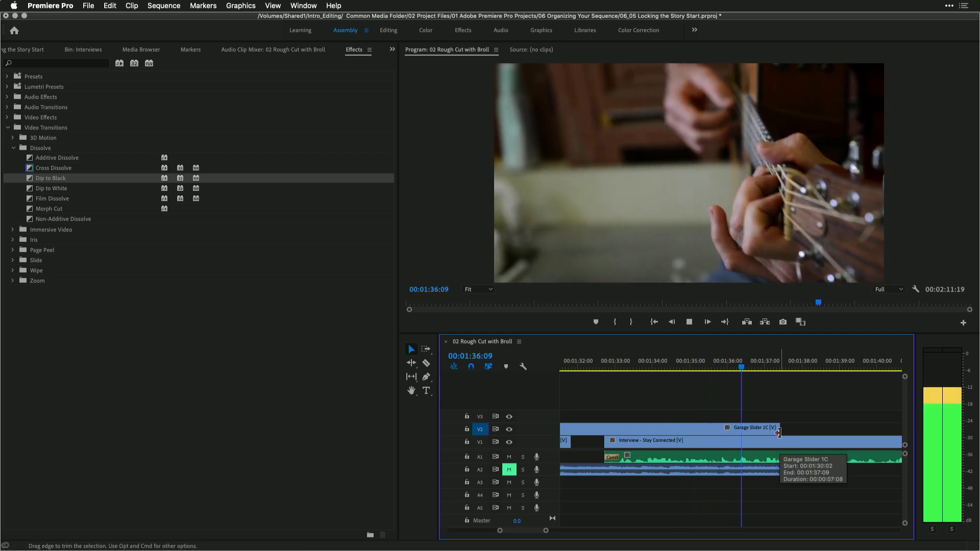
{"action": "key", "text": "space"}
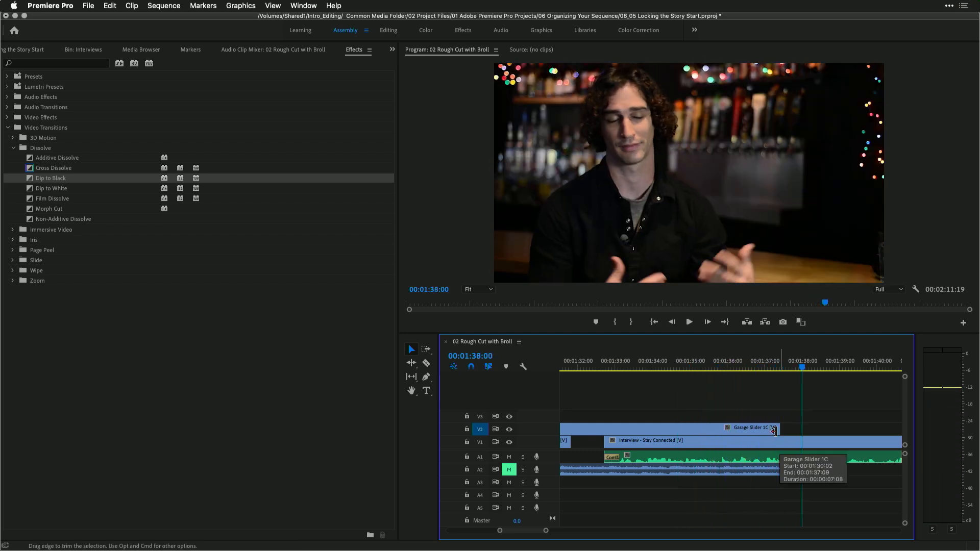
Apply Dip to Black to the end of Garage Slider 1C and set its duration to 00:00:02:00
{"action": "left_click", "coordinate": [29, 179]}
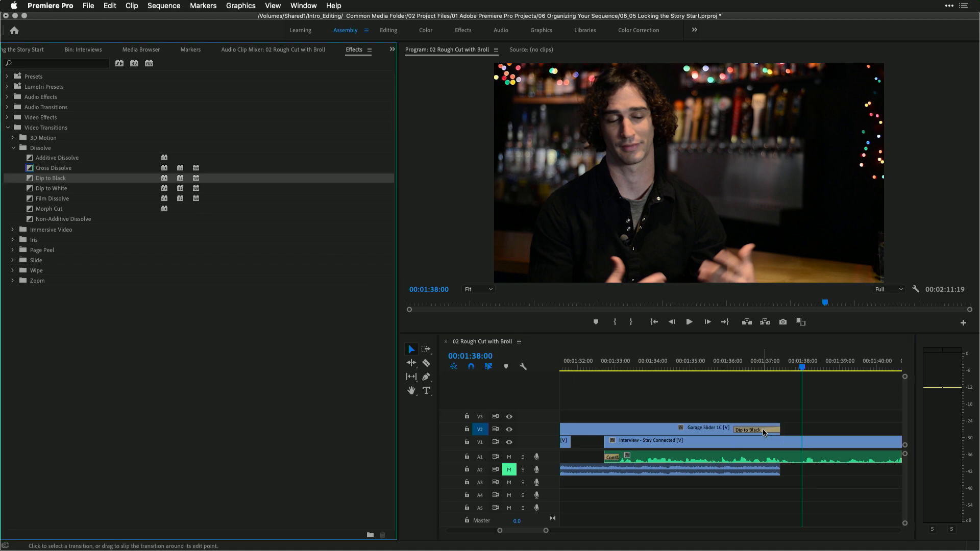
{"action": "double_click", "coordinate": [763, 430]}
{"action": "type", "text": "200"}
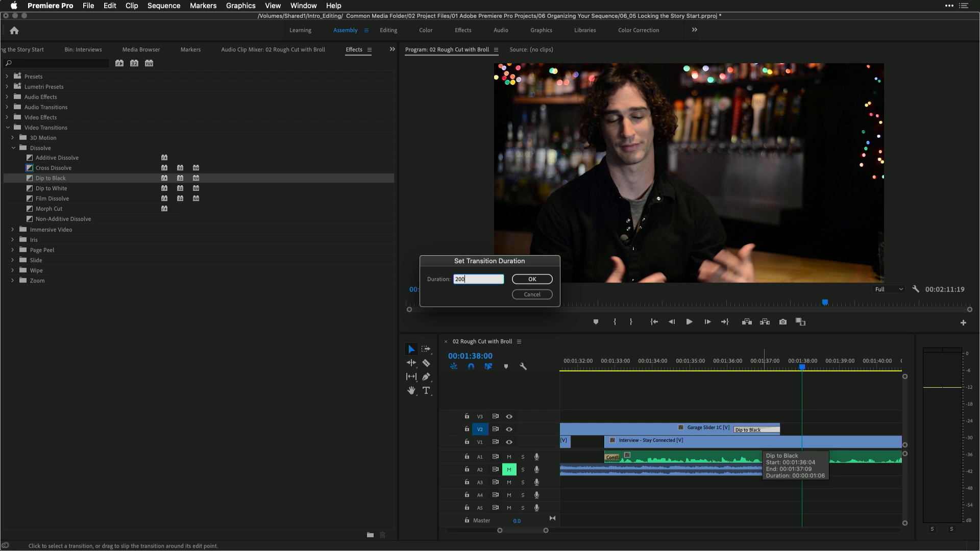
{"action": "key", "text": "Return"}
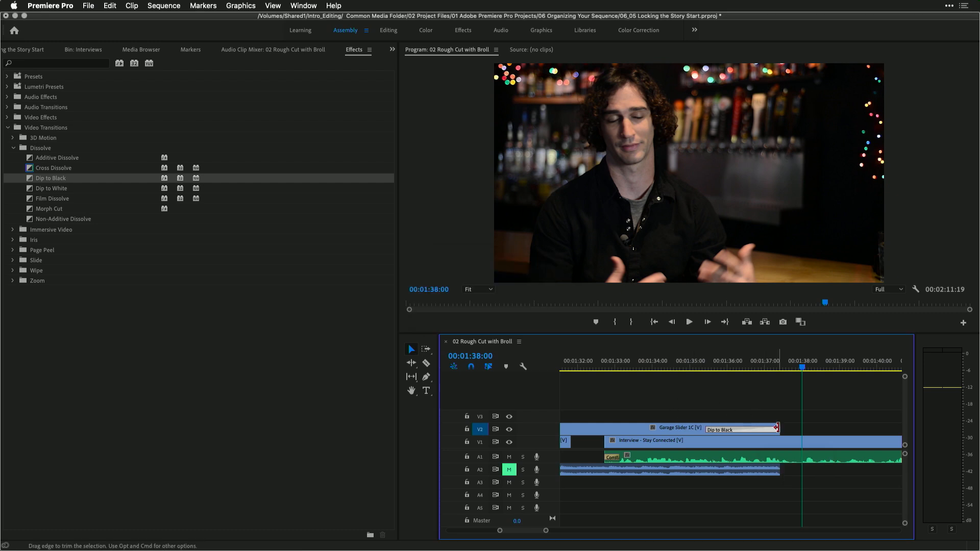
Extend the end of Garage Slider 1C with its Dip to Black transition slightly later and play it back
{"action": "left_click_drag", "start_coordinate": [777, 430], "coordinate": [801, 431]}
{"action": "left_click", "coordinate": [687, 360]}
{"action": "key", "text": "space"}
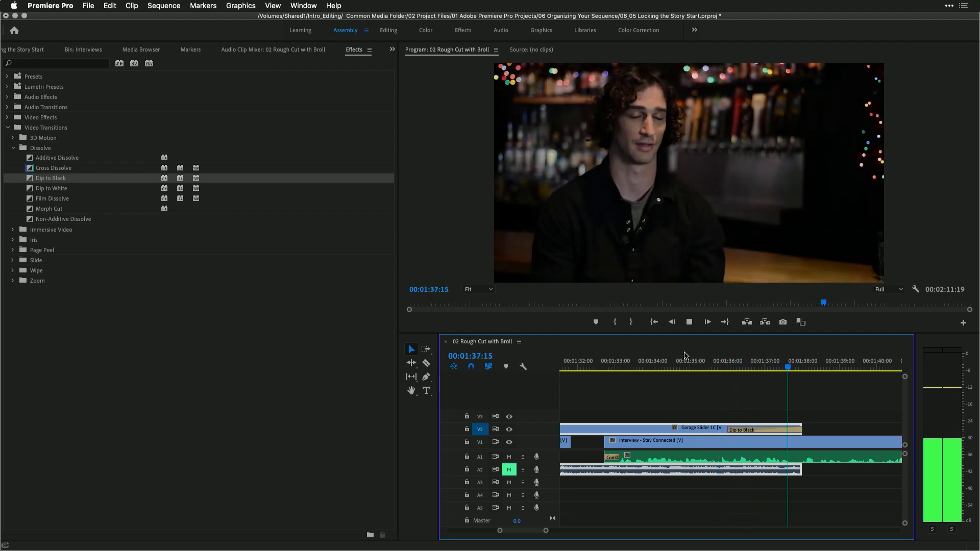
{"action": "key", "text": "space"}
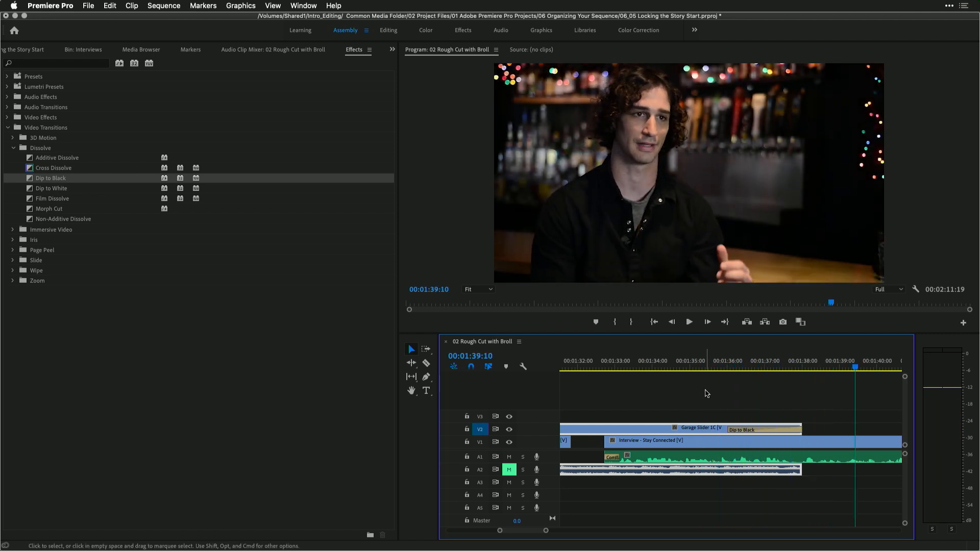
Apply the default transition to the start of the C5_06.mov clip on V2 and play it back
{"action": "scroll", "coordinate": [745, 434], "scroll_direction": "right", "scroll_amount": 5}
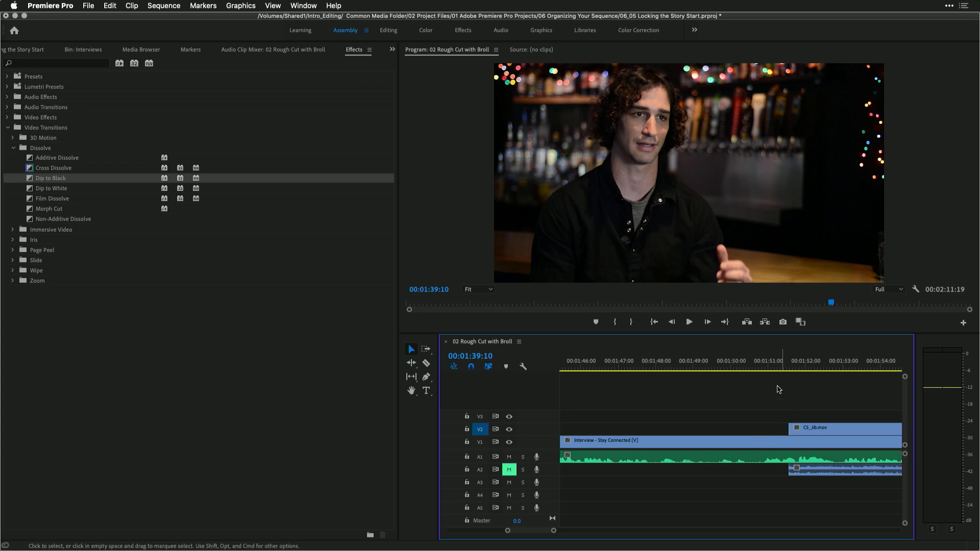
{"action": "right_click", "coordinate": [790, 432]}
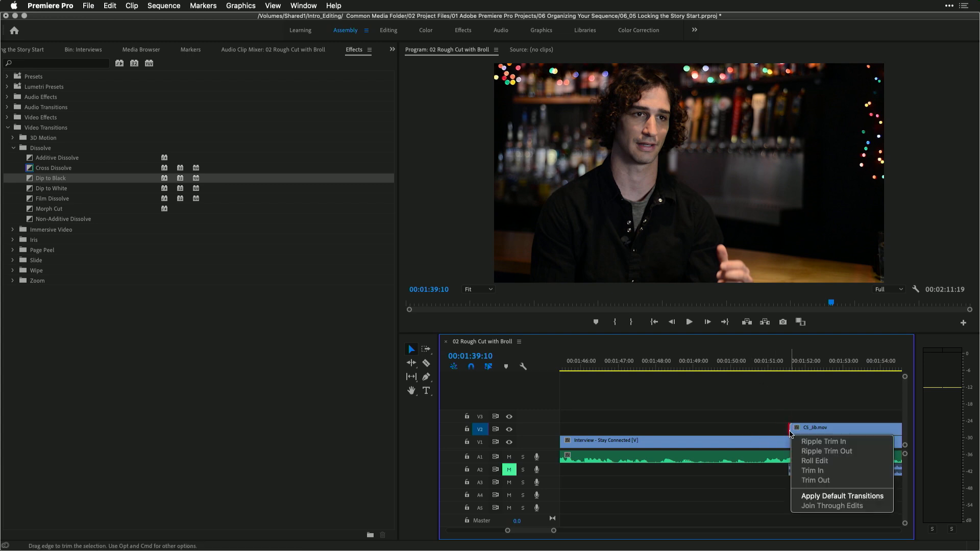
{"action": "left_click", "coordinate": [814, 496]}
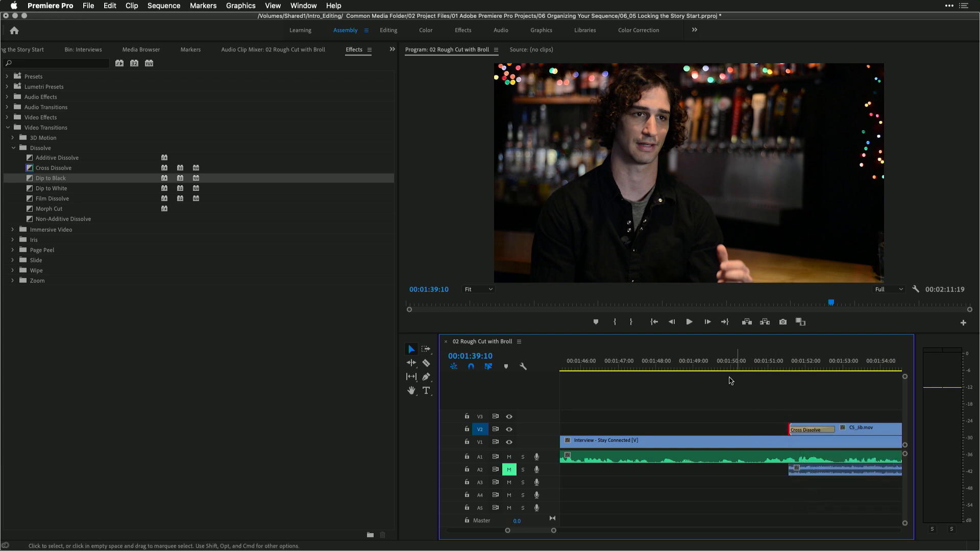
{"action": "left_click", "coordinate": [703, 365]}
{"action": "key", "text": "space"}
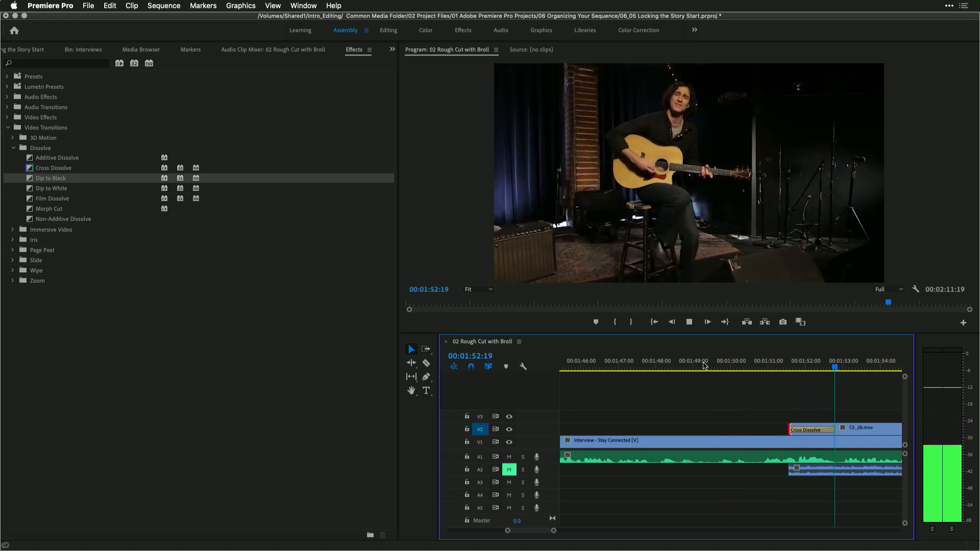
{"action": "key", "text": "space"}
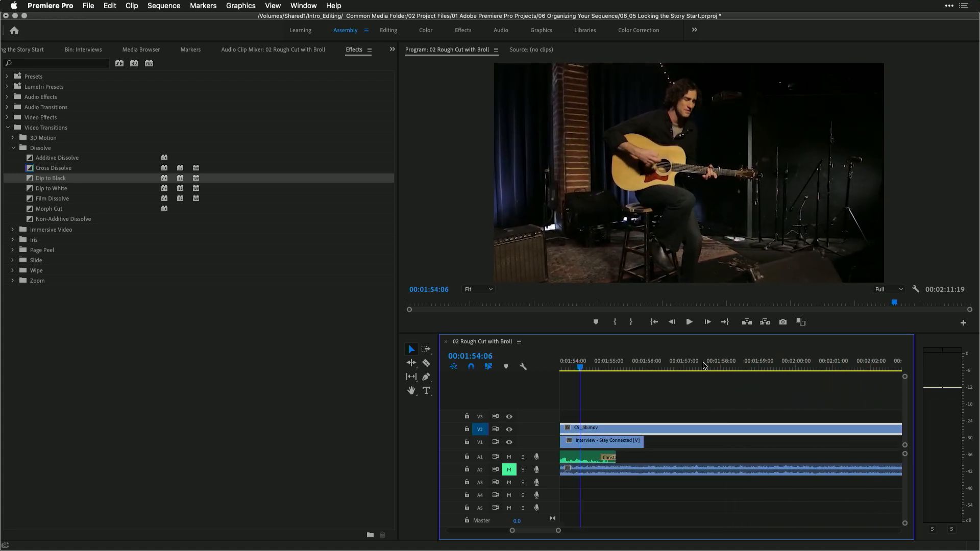
Replace the transition at the start of C5_06.mov with Dip to Black and play it back
{"action": "left_click_drag", "start_coordinate": [31, 180], "coordinate": [208, 222]}
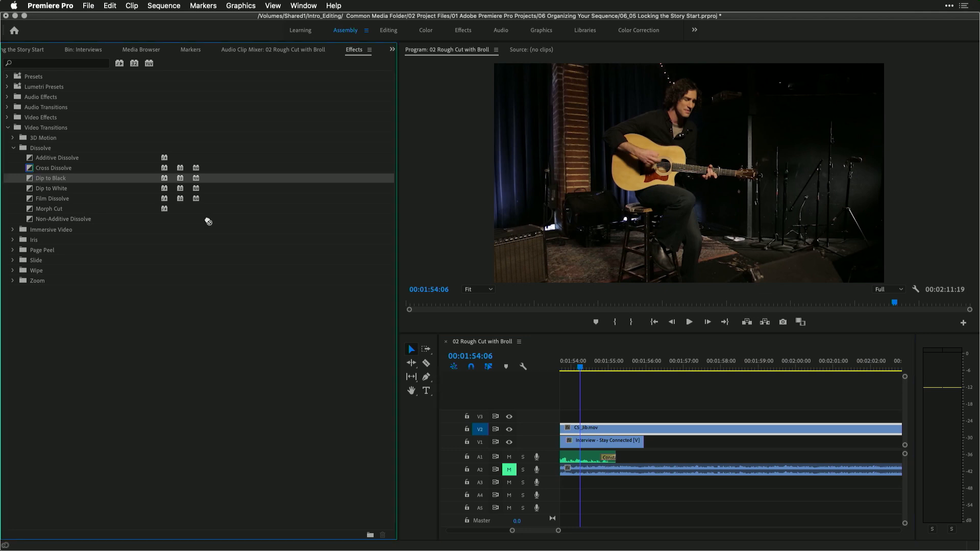
{"action": "scroll", "coordinate": [577, 382], "scroll_direction": "up", "scroll_amount": 5}
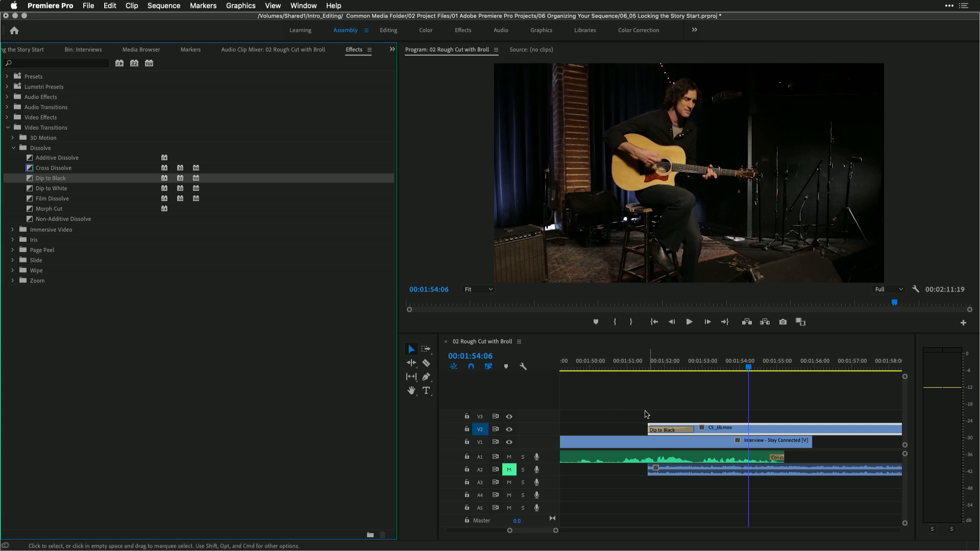
{"action": "left_click", "coordinate": [613, 360]}
{"action": "key", "text": "space"}
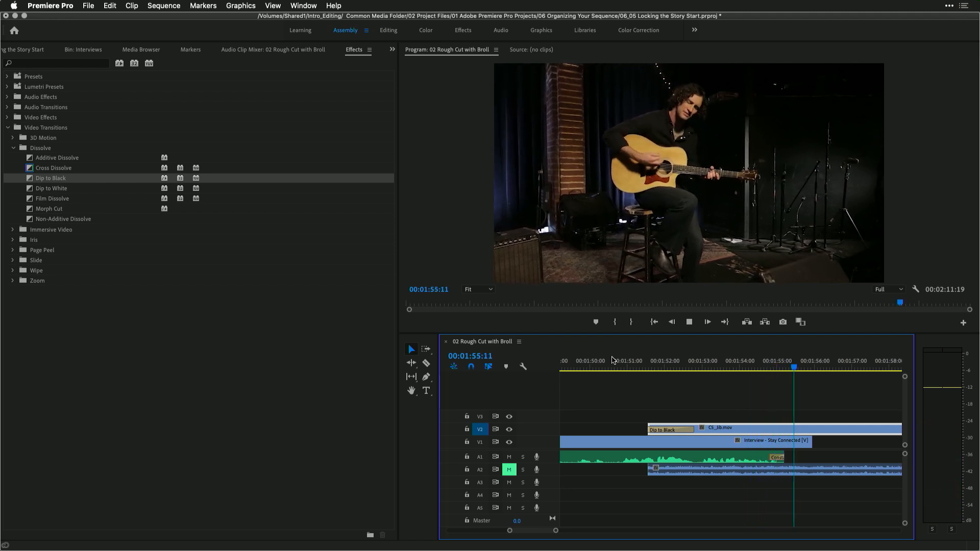
{"action": "key", "text": "space"}
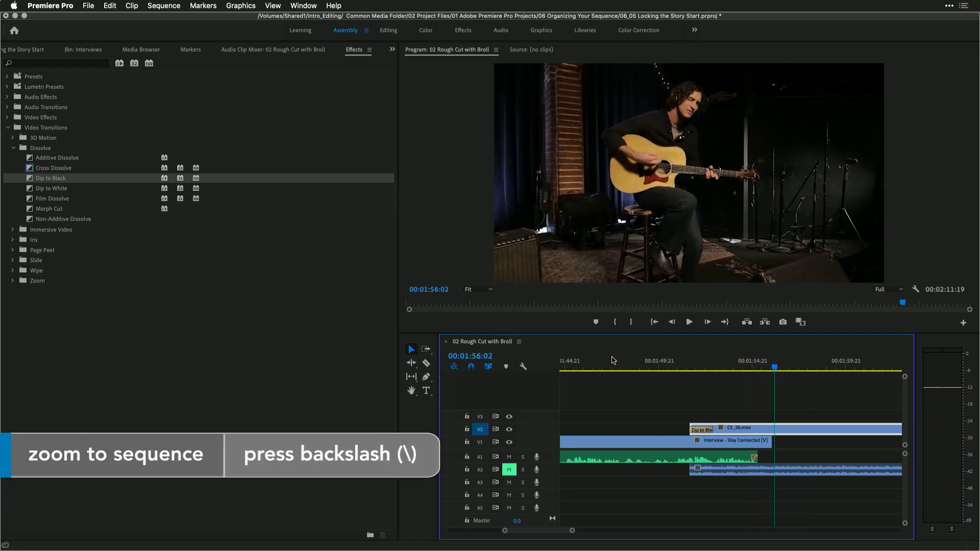
Fit the whole sequence in the timeline and save the project
{"action": "key", "text": "backslash"}
{"action": "key", "text": "super+s"}
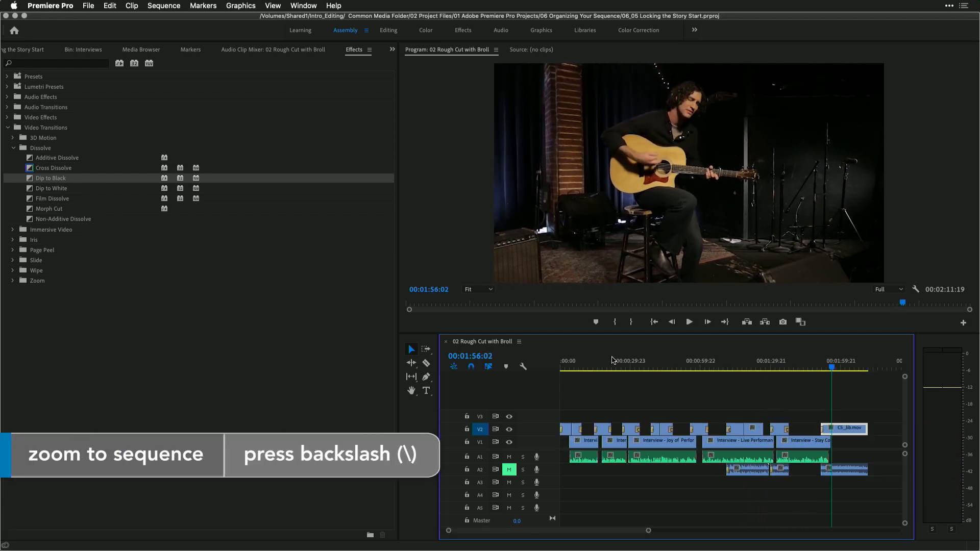